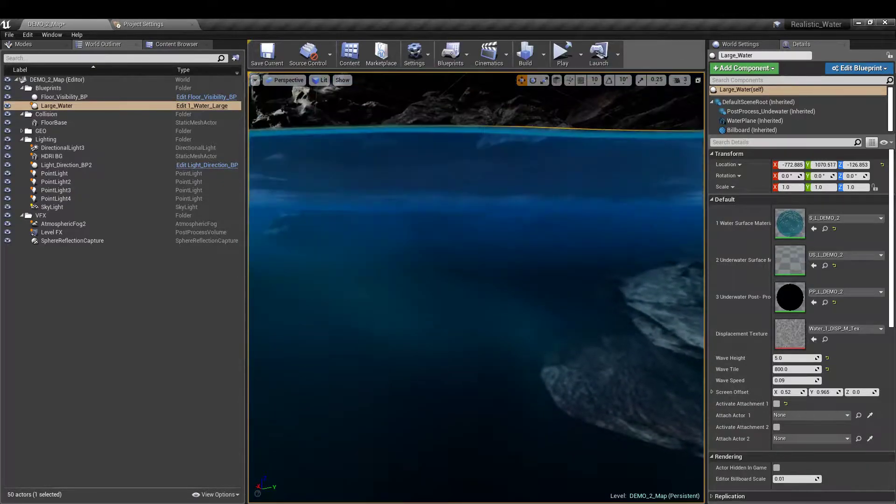
Examine the parameters of Large_Water's surface material S_L_DEMO_2, including its colour channels, and of its underwater surface material US_L_DEMO_2
double_click(799, 224)
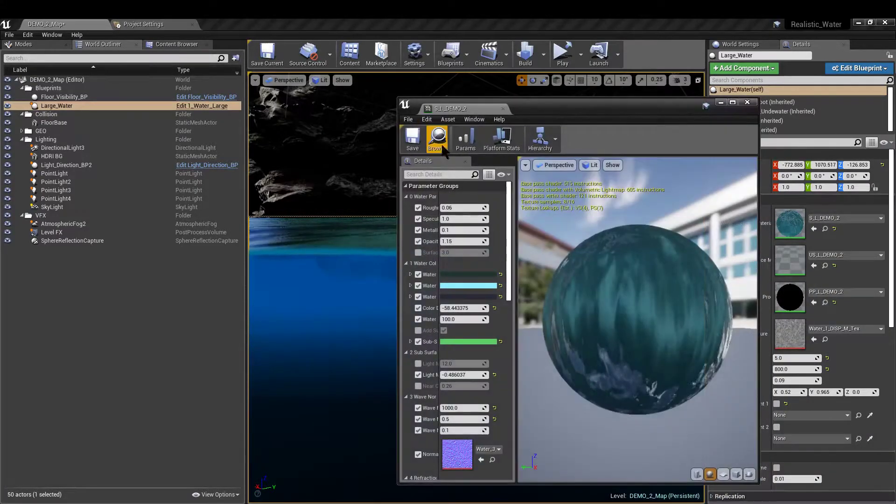
left_click(411, 274)
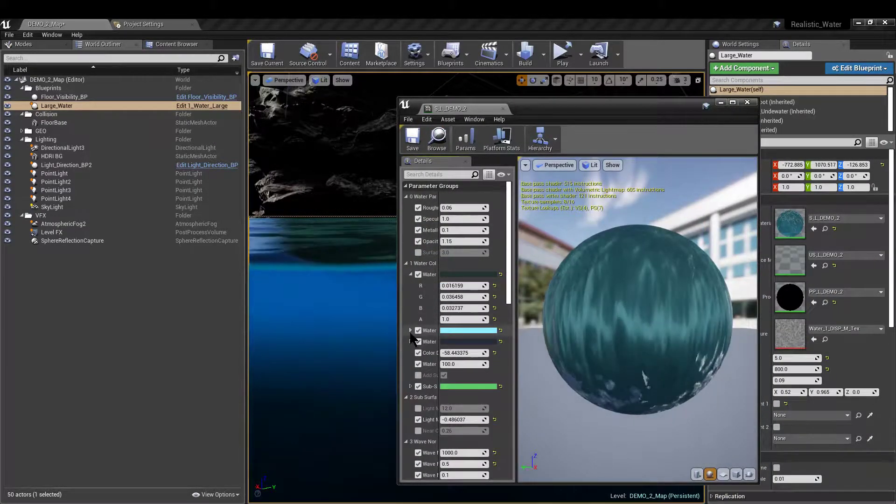
left_click(410, 331)
left_click(411, 387)
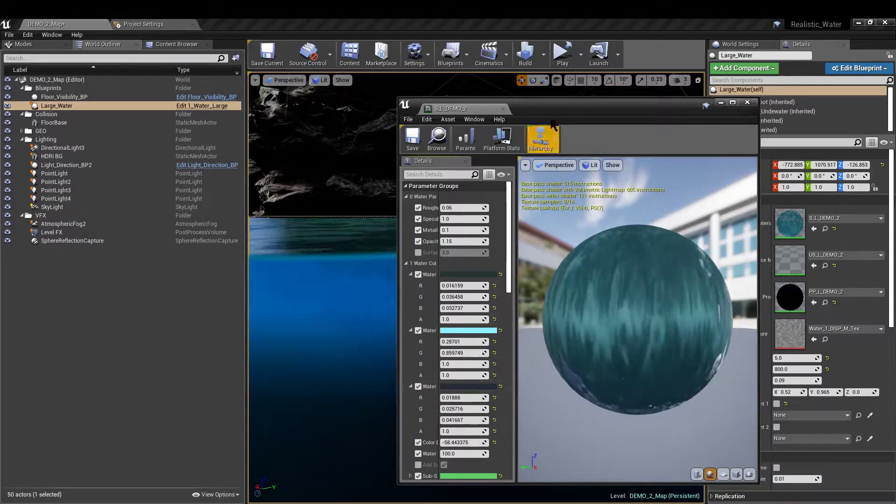
left_click_drag(517, 213, 590, 282)
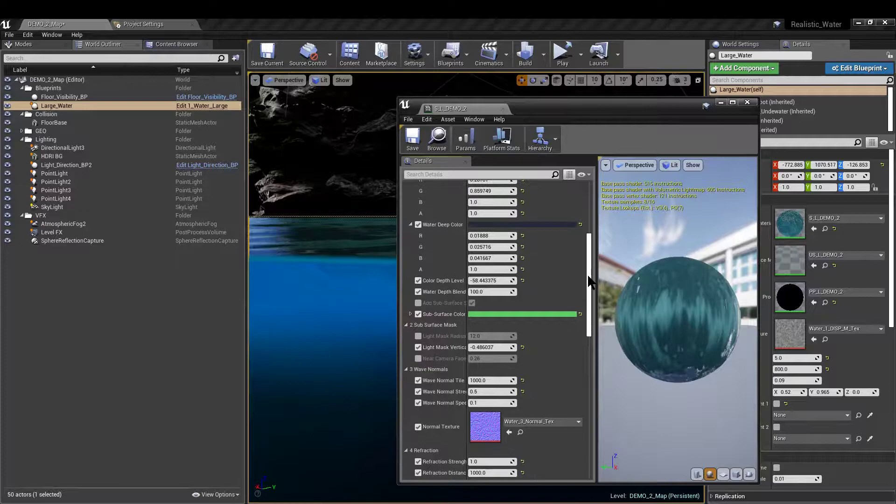
left_click(410, 314)
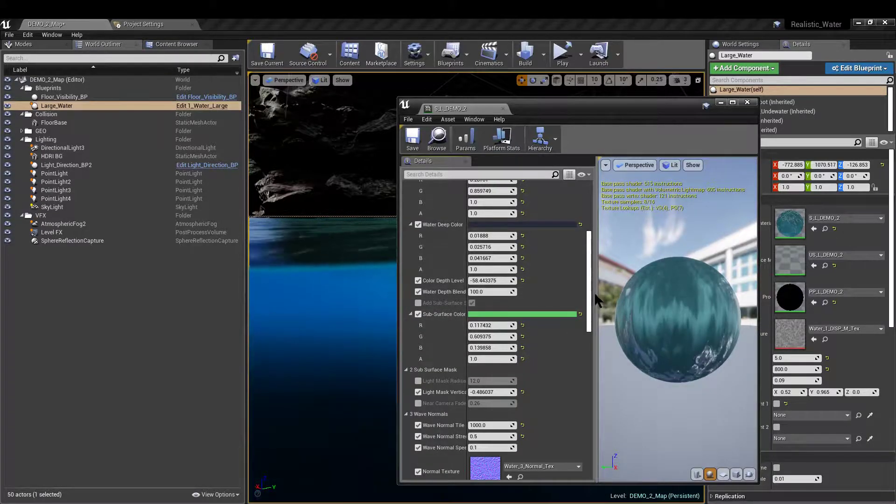
left_click_drag(589, 294, 584, 372)
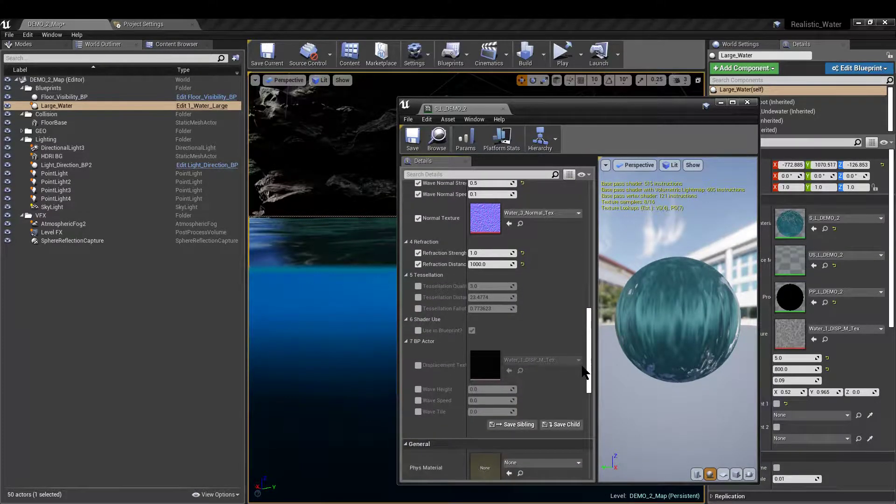
left_click(503, 109)
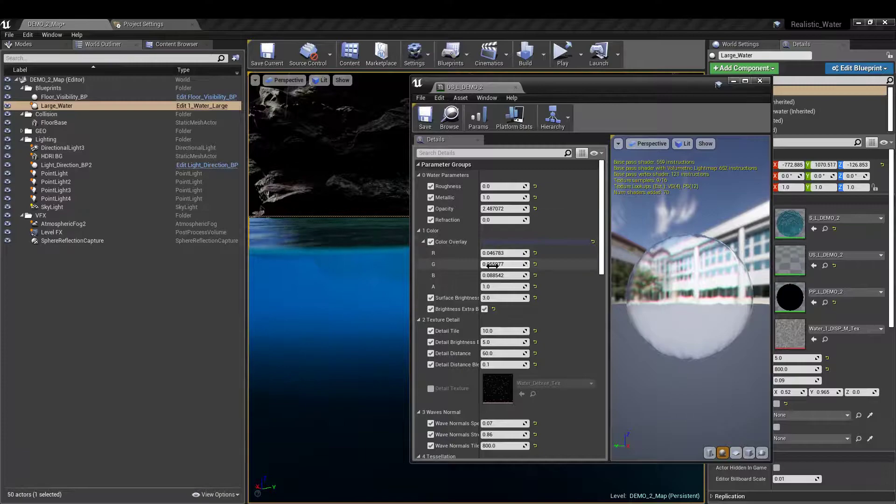
scroll(494, 264, "down", 10)
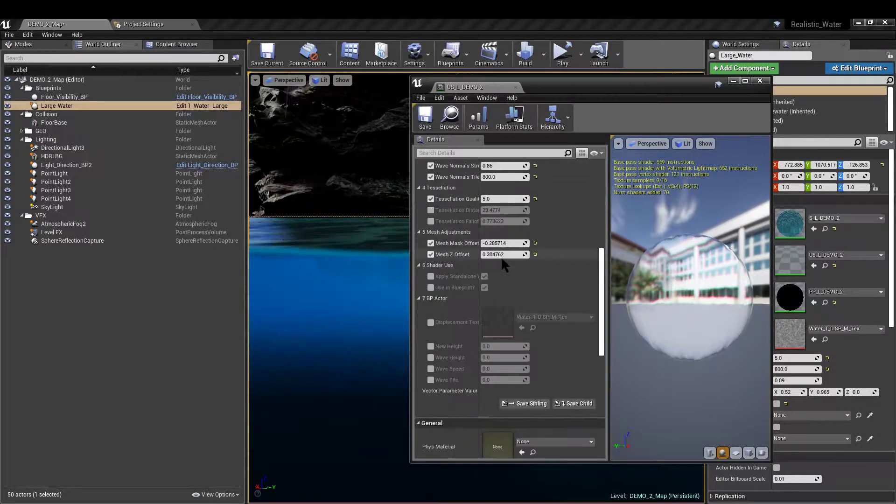
left_click(515, 88)
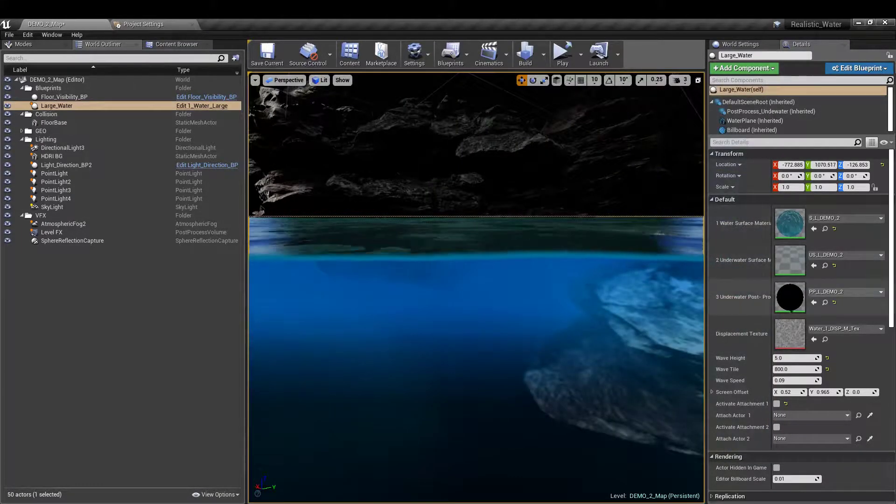
Examine the parameters of Large_Water's underwater post-process material PP_L_DEMO_2, including the underwater, ray and waterline colour values
double_click(790, 297)
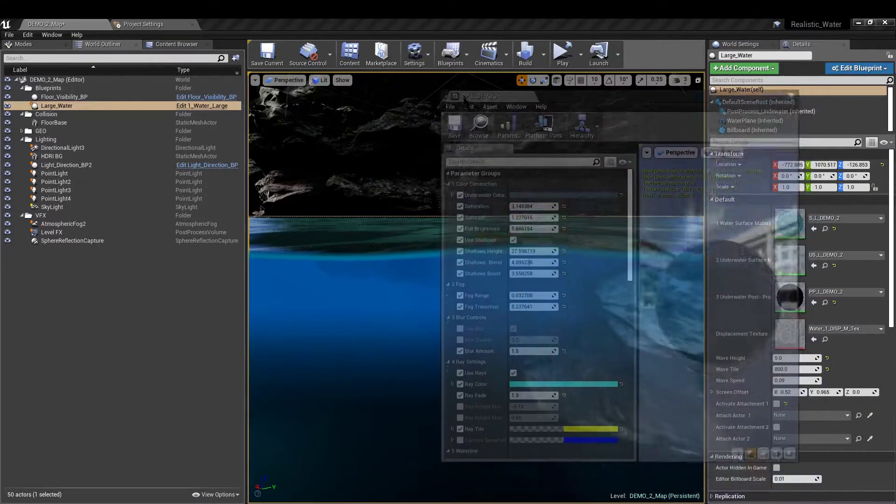
left_click(453, 201)
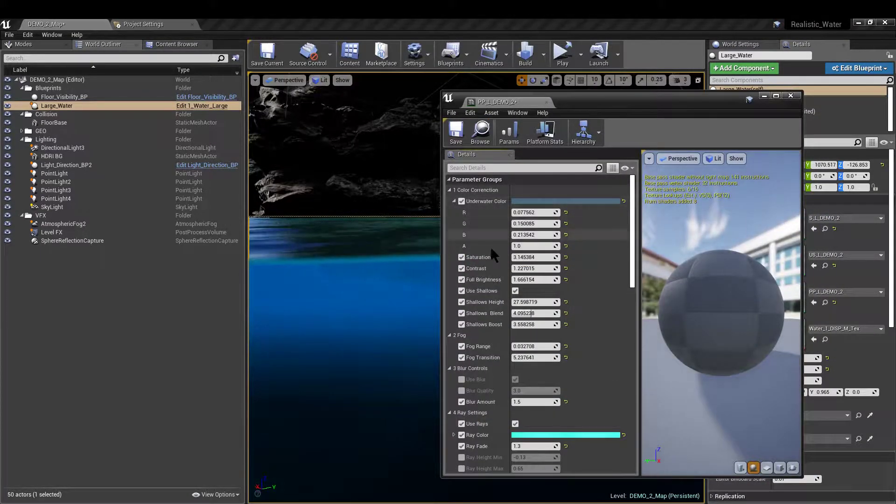
scroll(489, 243, "down", 3)
left_click(454, 346)
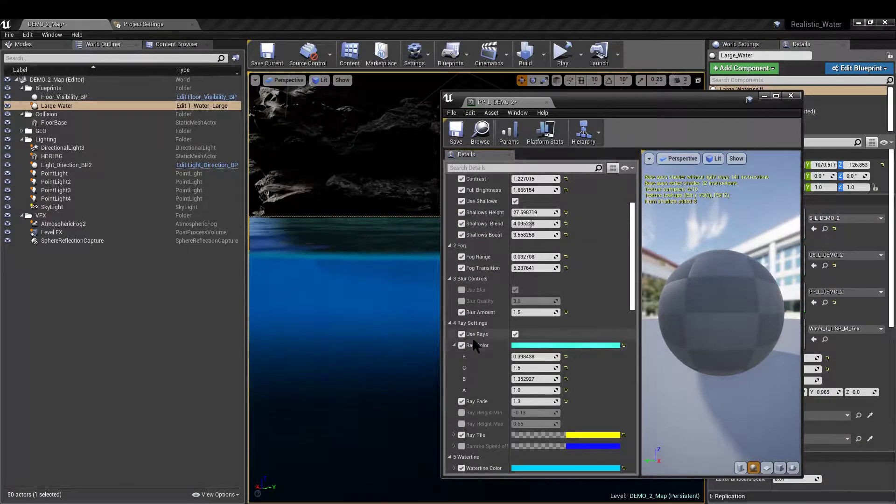
scroll(473, 344, "down", 4)
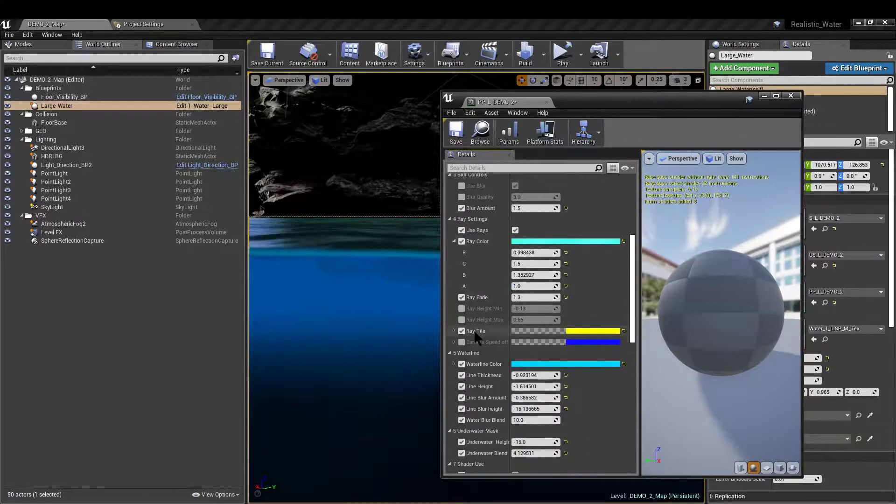
left_click(454, 331)
left_click(454, 386)
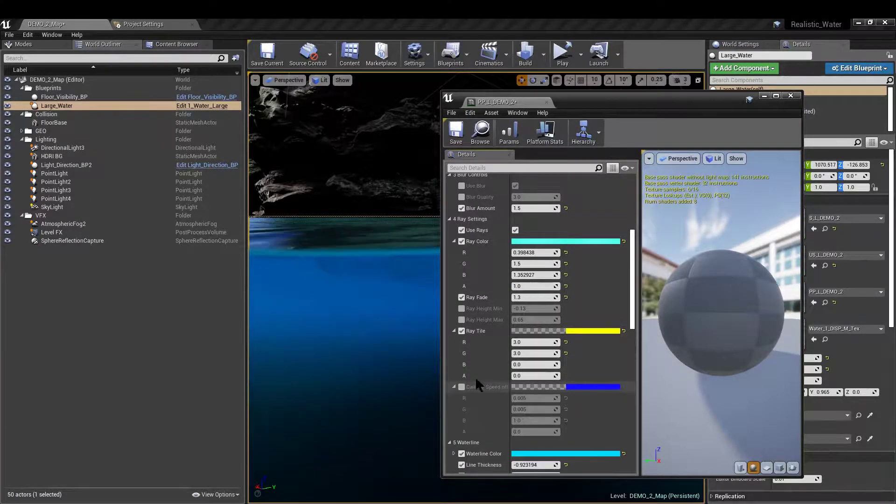
scroll(467, 379, "down", 3)
left_click(454, 379)
scroll(466, 374, "down", 6)
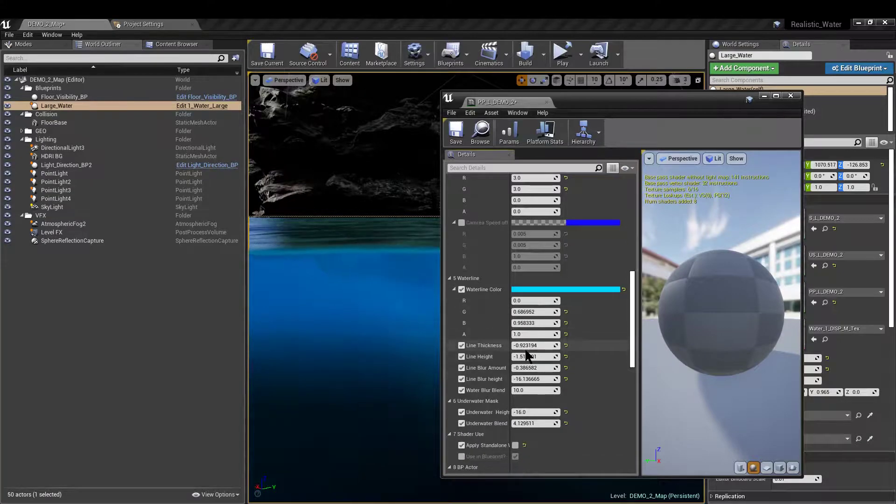
left_click(546, 102)
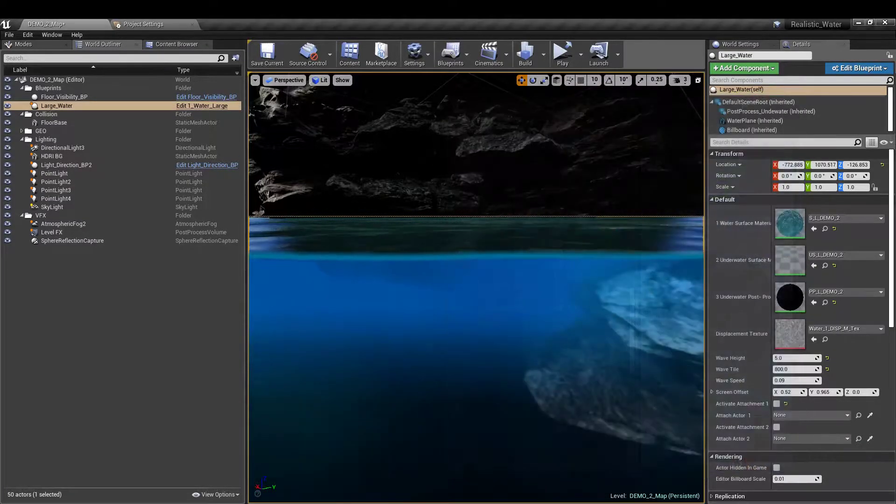
Inspect the dry rock pool on the cliff top and the water material instances stored in the DEMO_2 folder
right_click_drag(476, 287, 532, 283)
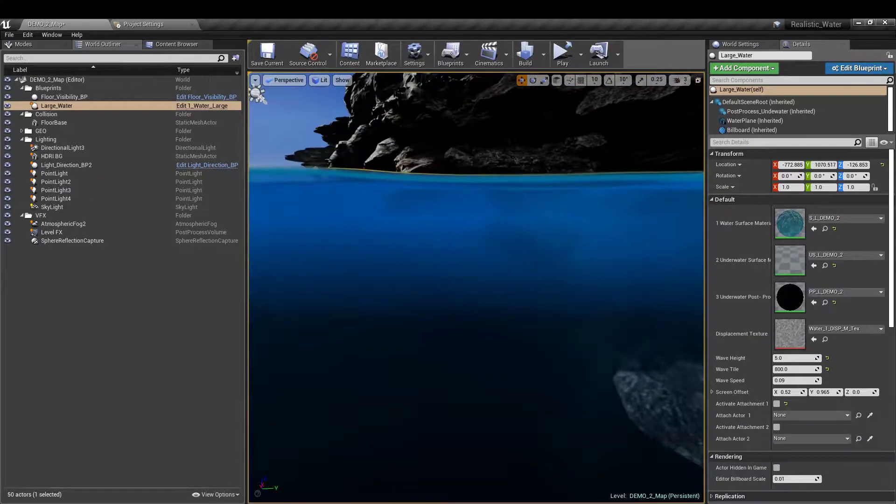
right_click_drag(532, 283, 539, 198)
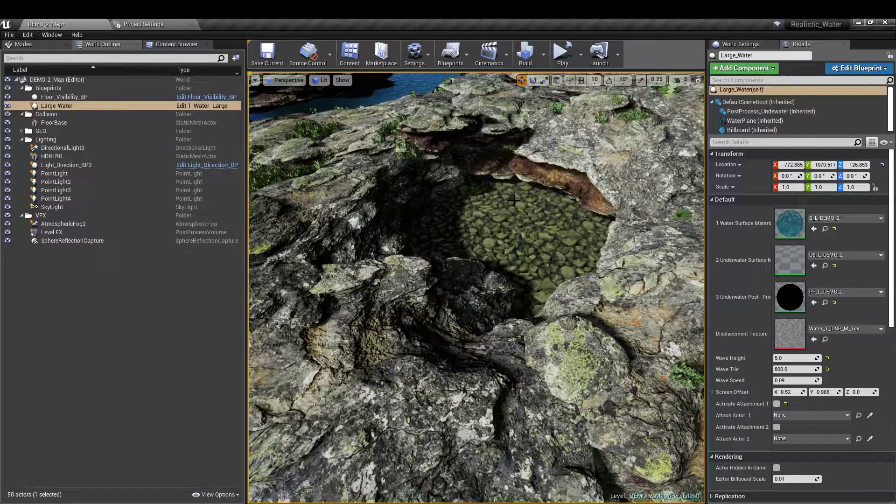
right_click_drag(539, 198, 555, 181)
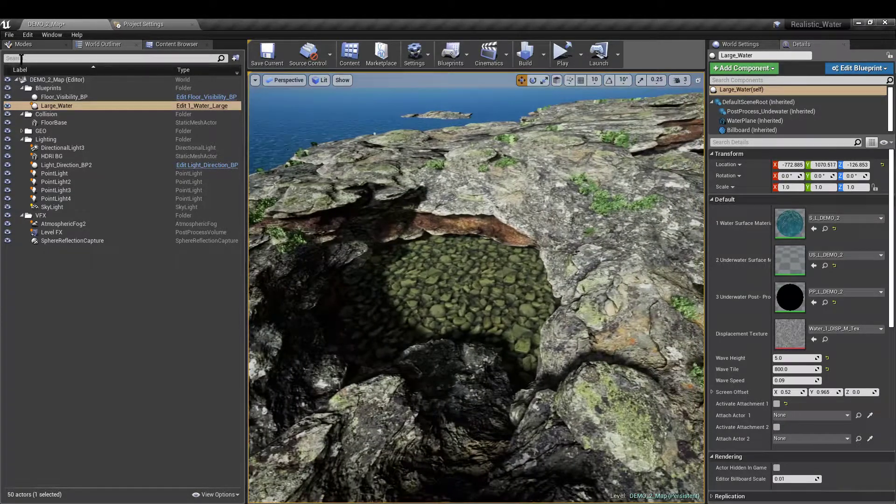
left_click(23, 45)
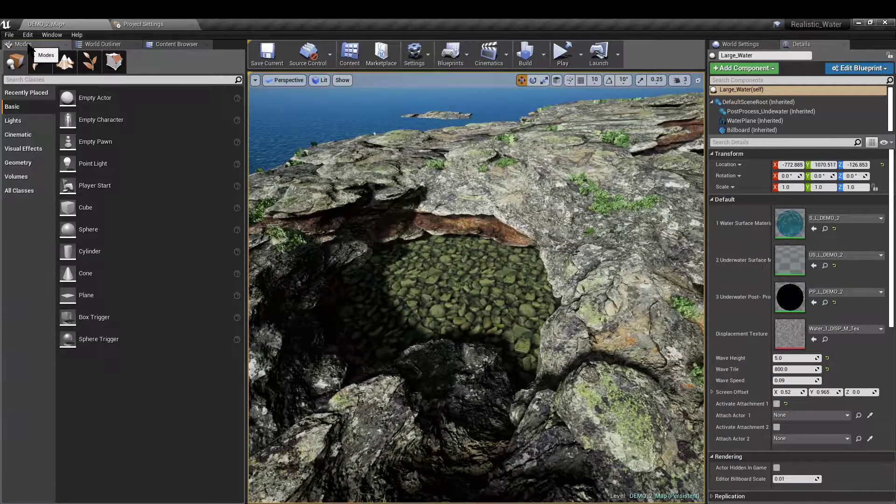
left_click(178, 44)
left_click(137, 127)
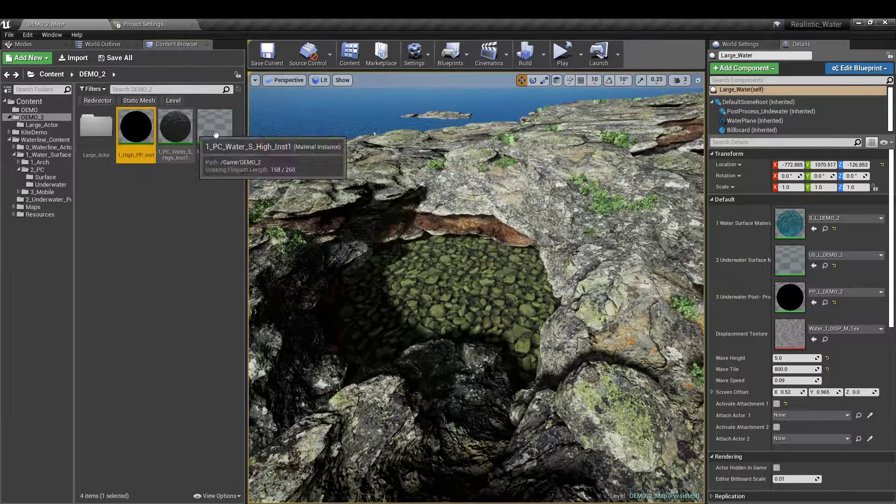
left_click_drag(479, 208, 278, 199)
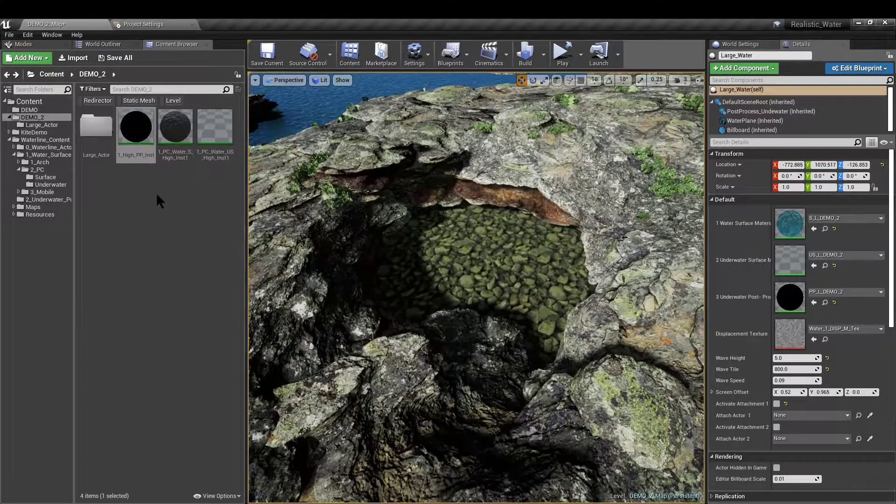
left_click(127, 182)
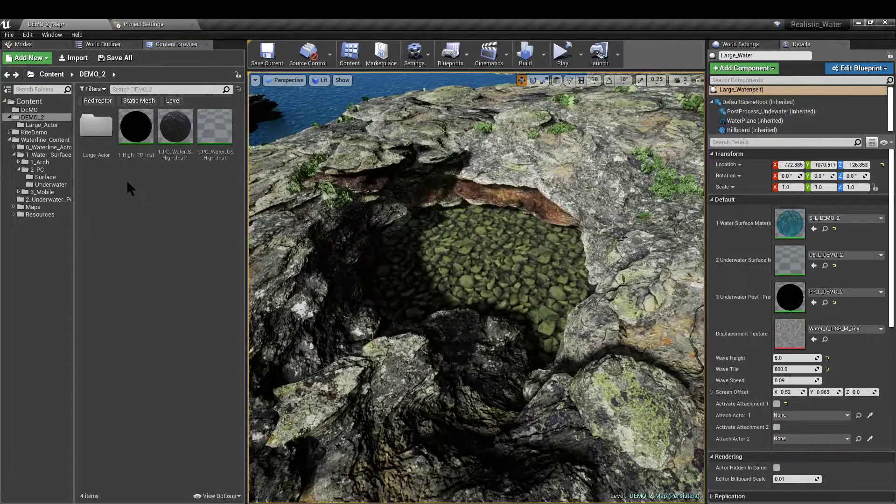
Place the 2_Water_Small actor from Waterline_Content/0_Waterline_Actors into the rock pool and position it at a height of about 10
left_click(30, 102)
double_click(221, 127)
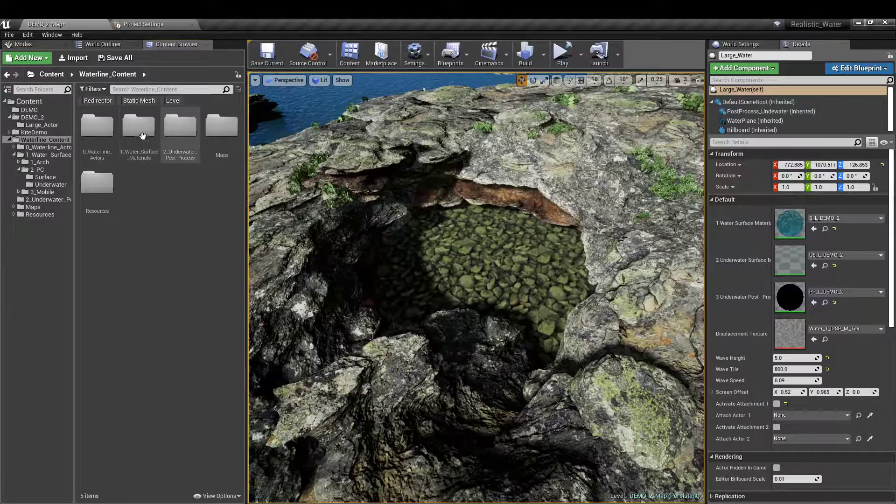
double_click(97, 126)
left_click_drag(177, 140, 473, 254)
right_click_drag(473, 254, 526, 279)
left_click_drag(529, 275, 531, 267)
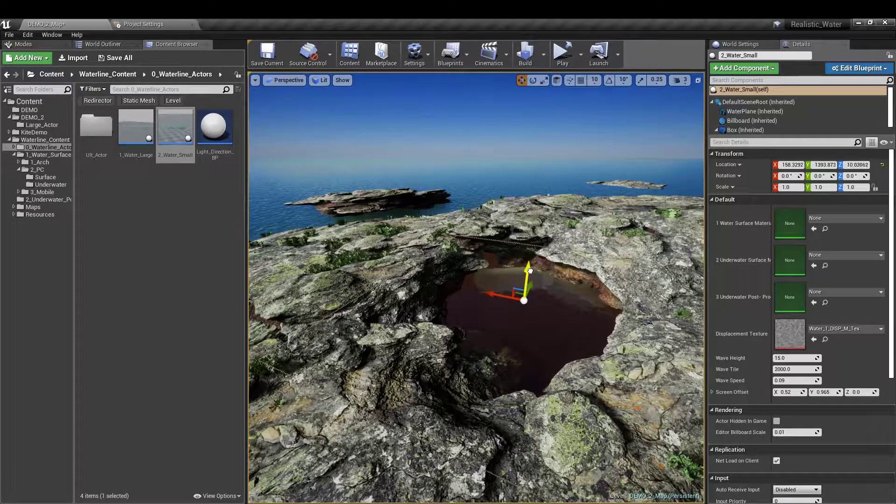
right_click_drag(531, 271, 560, 290)
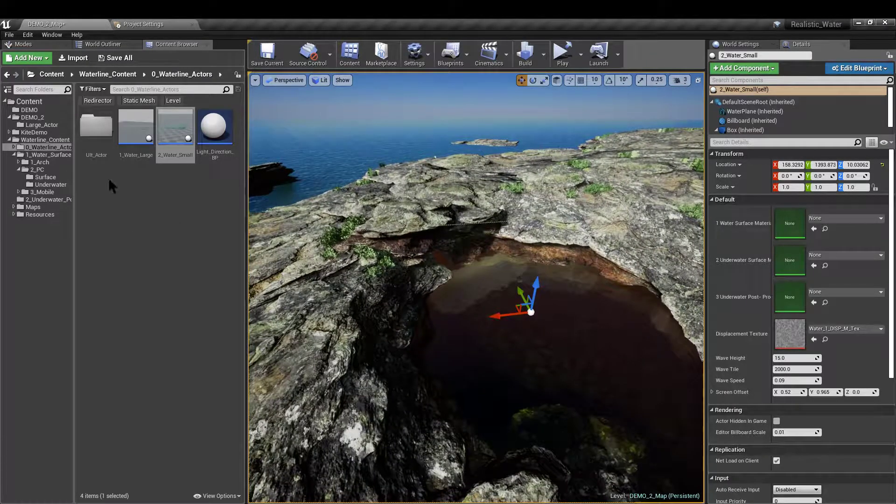
Assign 1_PC_Water_S_High_Inst1, 1_PC_Water_US_High_Inst1 and 1_High_PP_Inst from DEMO_2 as 2_Water_Small's surface, underwater surface and post-process materials
left_click(50, 115)
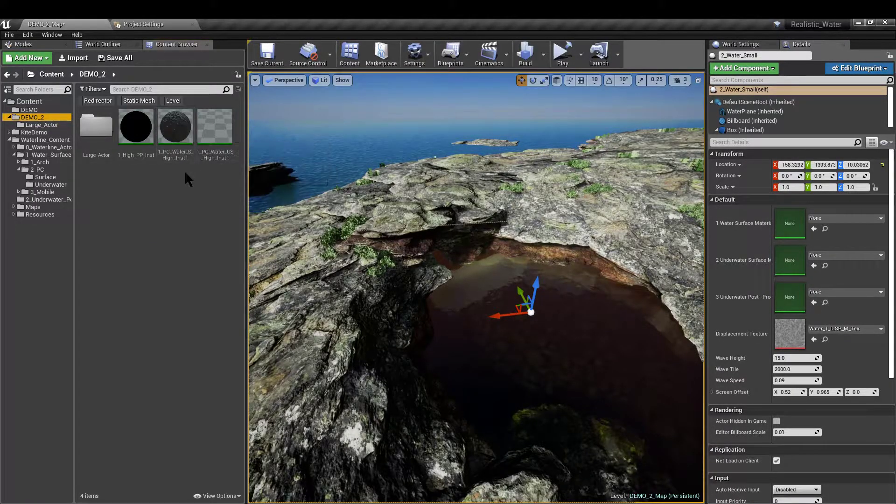
left_click_drag(135, 133, 793, 308)
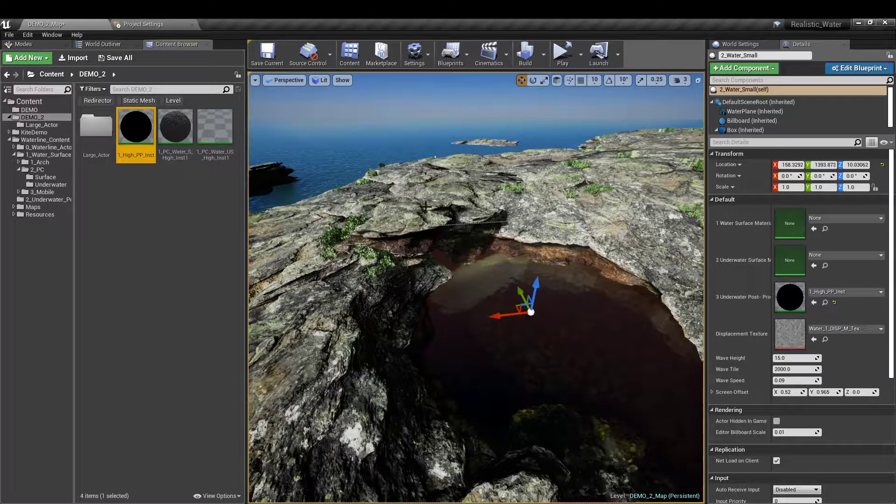
left_click_drag(180, 137, 790, 223)
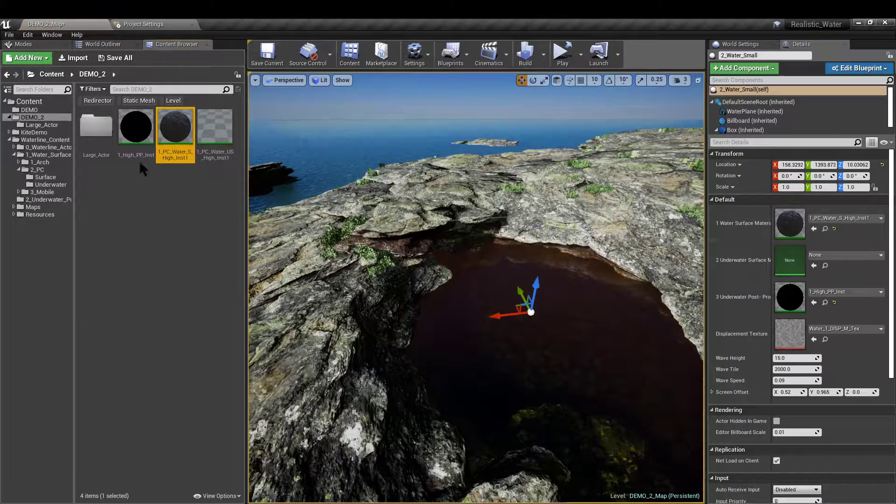
left_click_drag(217, 134, 790, 261)
Turn off the Apply Standalone parameter in the small pool's 1_High_PP_Inst post-process material and check the water below and above the surface
right_click_drag(602, 280, 642, 227)
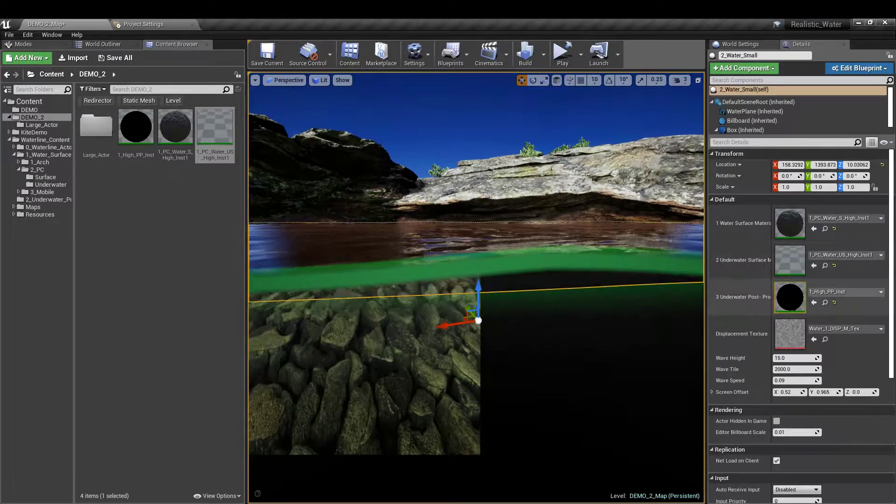
right_click_drag(642, 226, 602, 229)
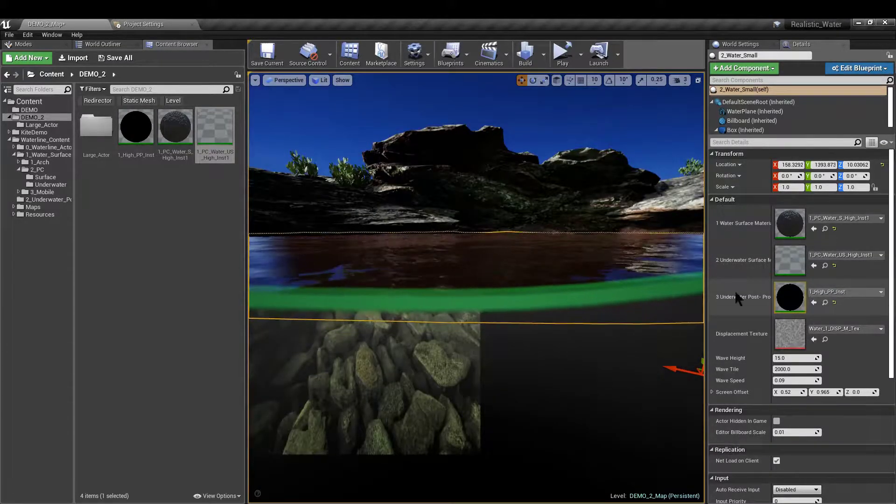
left_click(810, 293)
key("Escape")
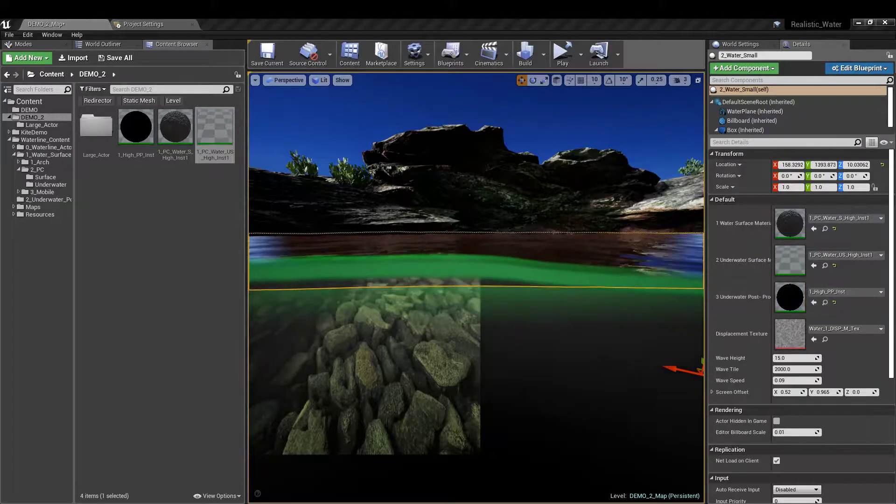
double_click(789, 298)
scroll(587, 315, "down", 2)
scroll(584, 319, "down", 8)
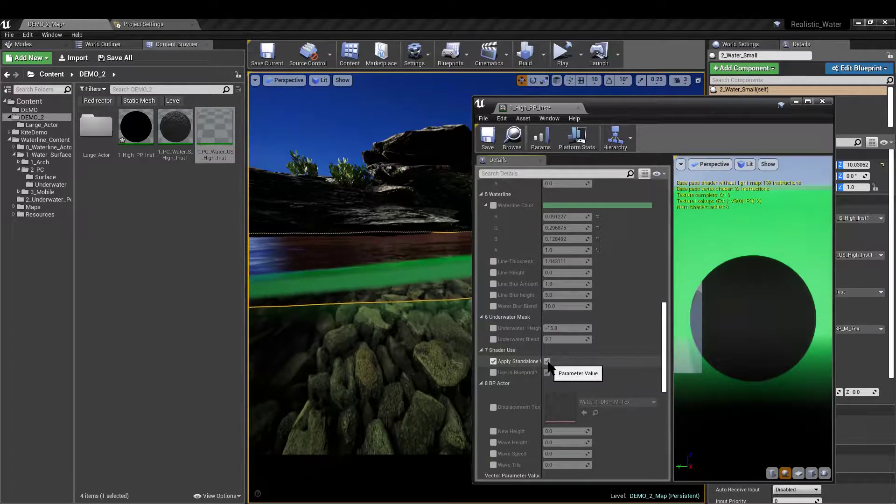
left_click(547, 362)
left_click_drag(626, 105, 873, 217)
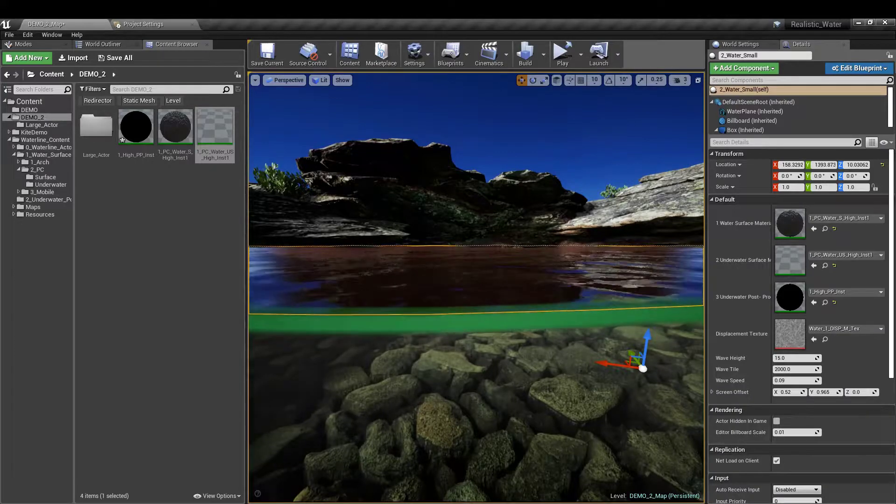
right_click_drag(476, 285, 501, 316)
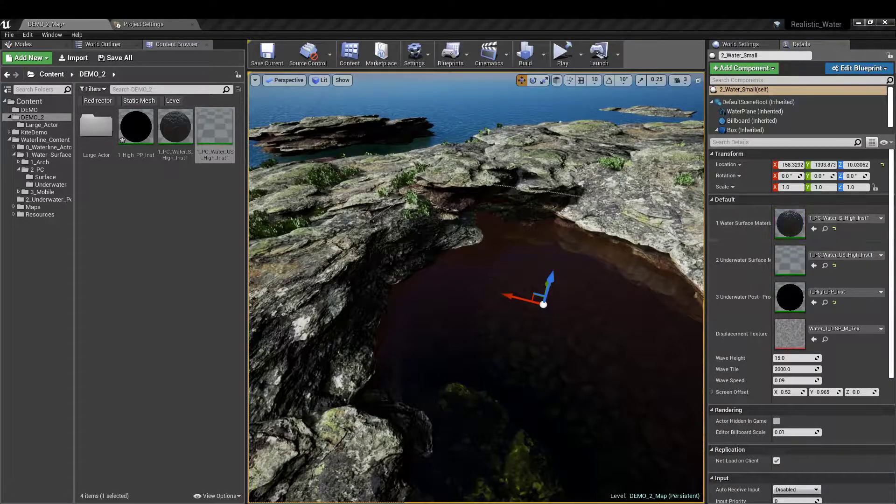
Open 1_PC_Water_S_High_Inst1 beside the viewport and inspect the small pool's water surface in an enlarged view
left_click_drag(895, 262, 745, 153)
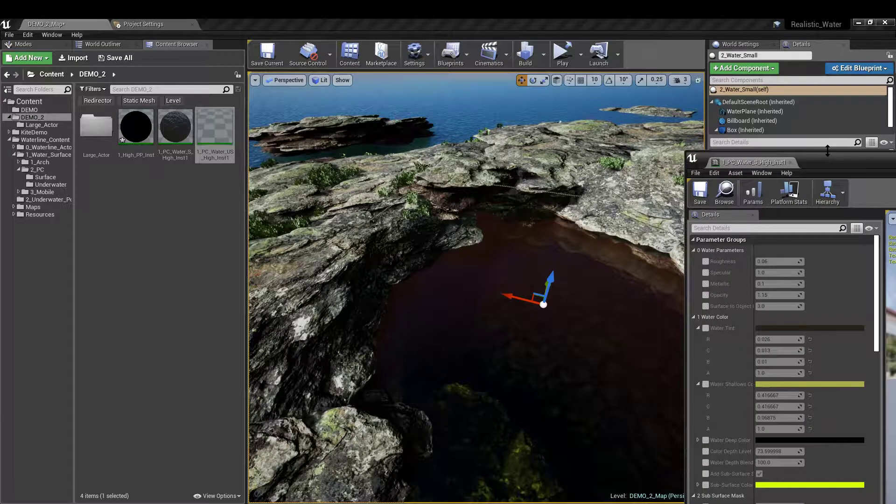
left_click_drag(826, 152, 813, 21)
mouse_move(624, 252)
right_mouse_down()
mouse_move(640, 254)
mouse_move(630, 248)
right_mouse_up()
key("F11")
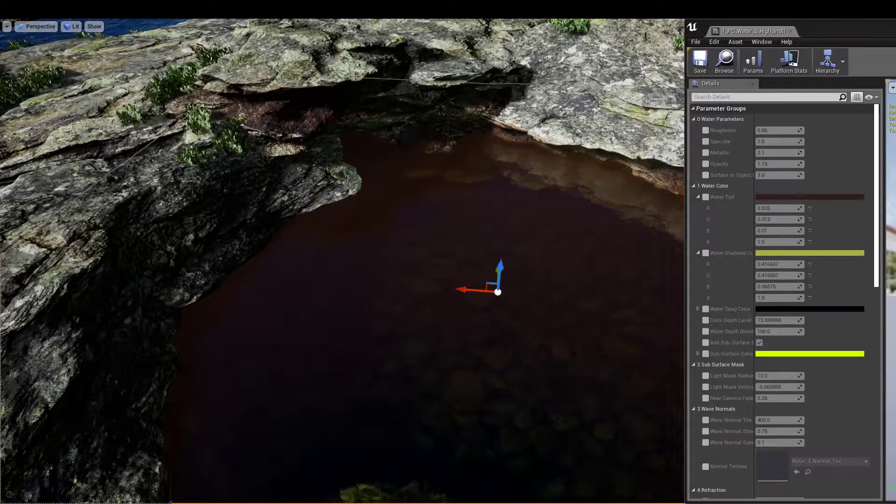
right_click_drag(608, 161, 609, 161)
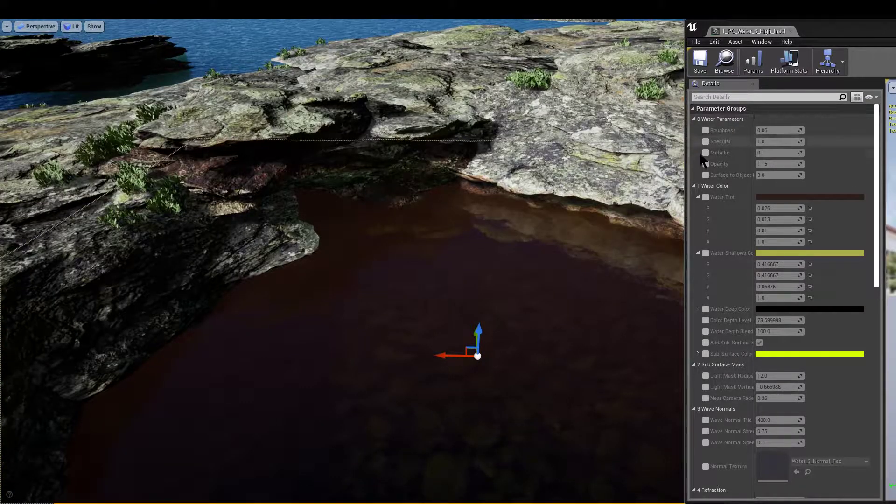
right_click_drag(605, 173, 606, 172)
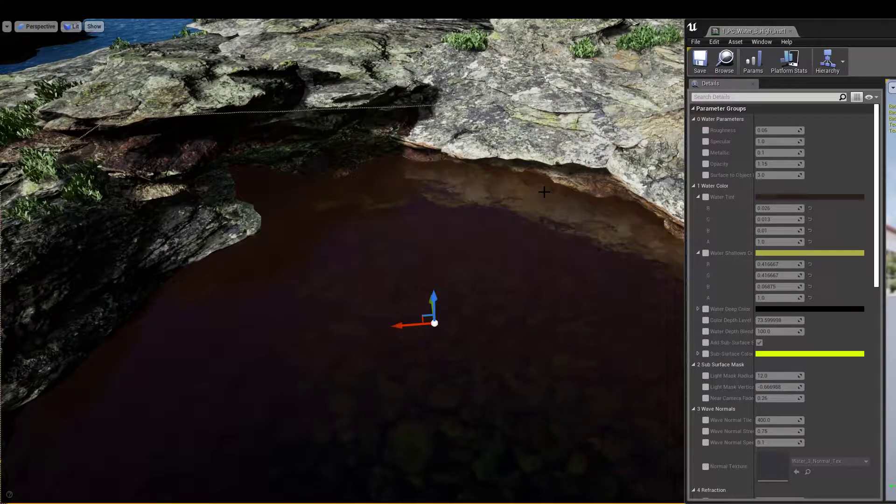
right_click_drag(471, 178, 472, 178)
key("F11")
left_click_drag(824, 31, 787, 334)
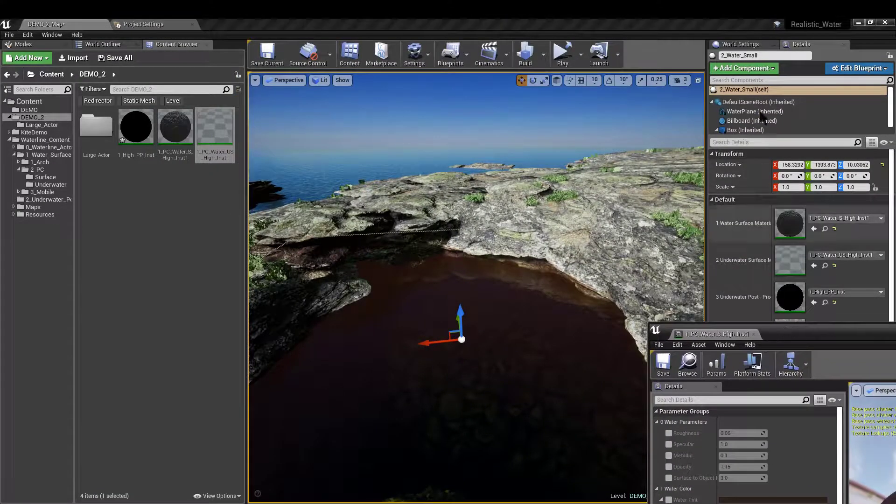
Open the level's World Settings and examine the open sea around the cliff in comparison with the rock pool
left_click(750, 44)
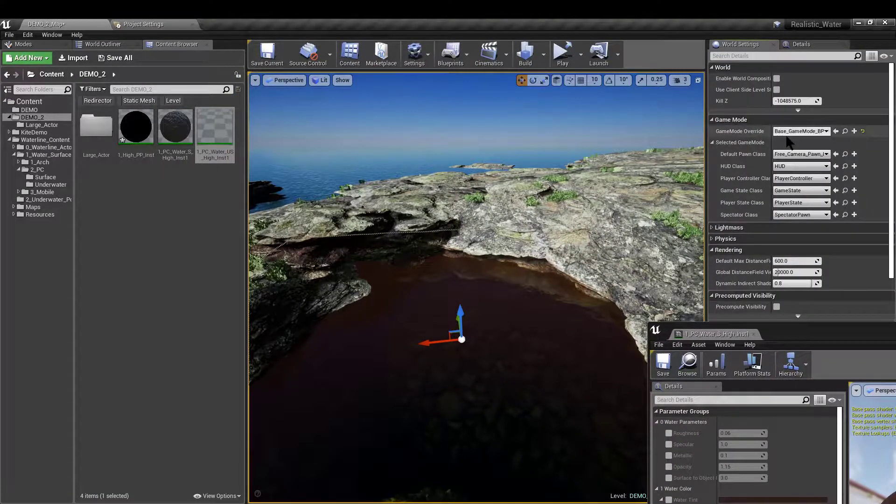
right_click_drag(517, 289, 516, 289)
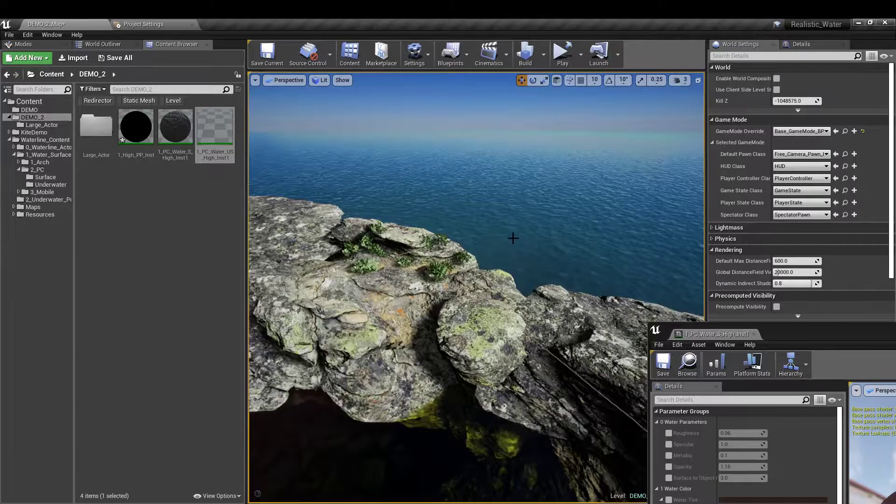
right_click_drag(515, 239, 515, 239)
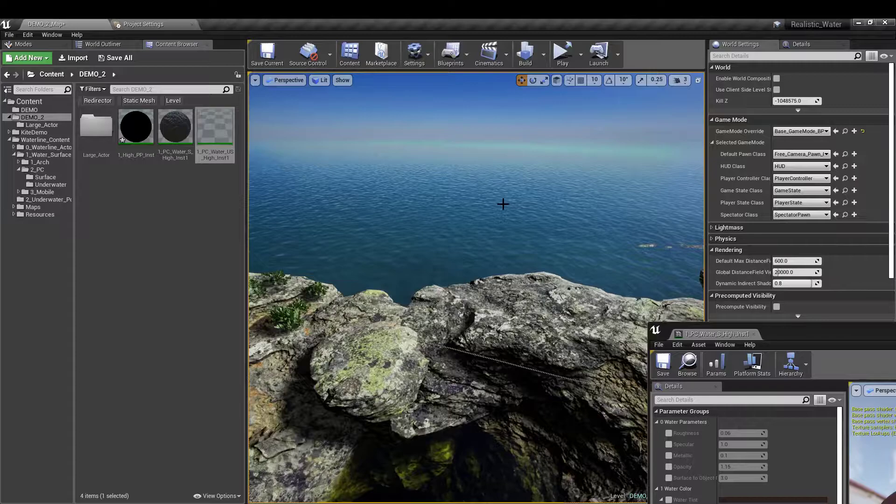
right_click_drag(393, 217, 393, 217)
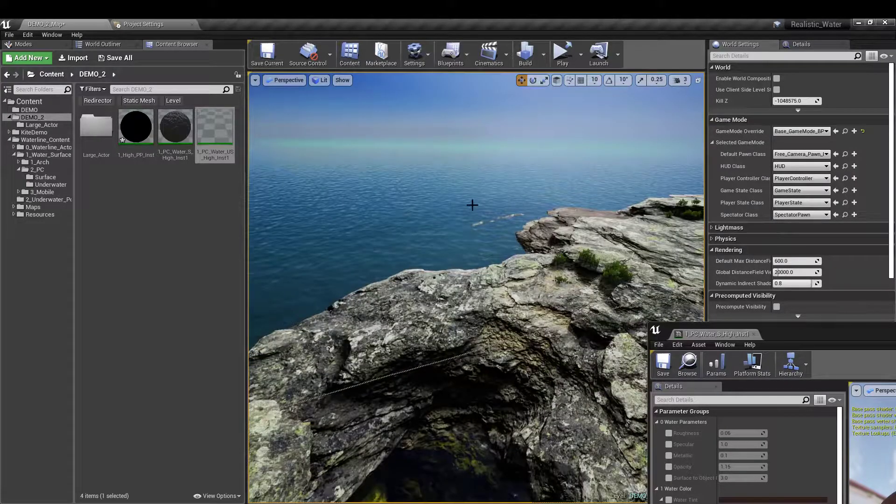
right_click_drag(655, 154, 655, 155)
left_click_drag(781, 332, 829, 180)
right_click_drag(437, 179, 436, 186)
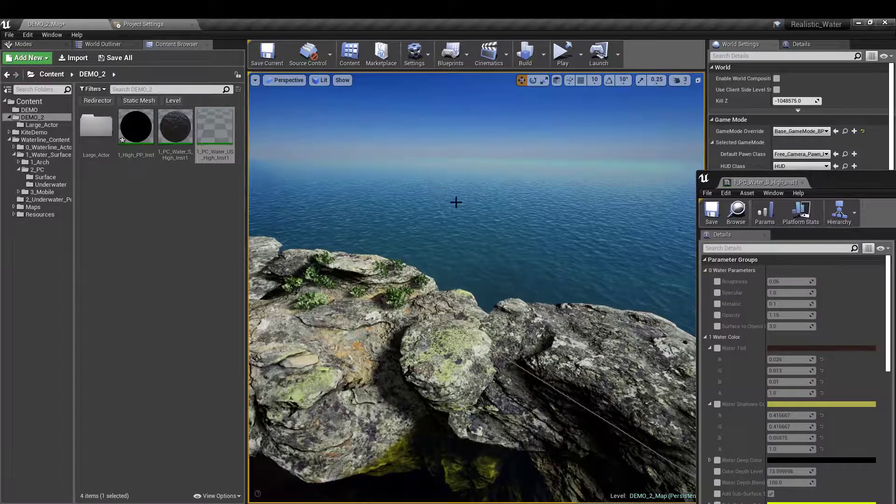
right_click_drag(474, 212, 501, 231)
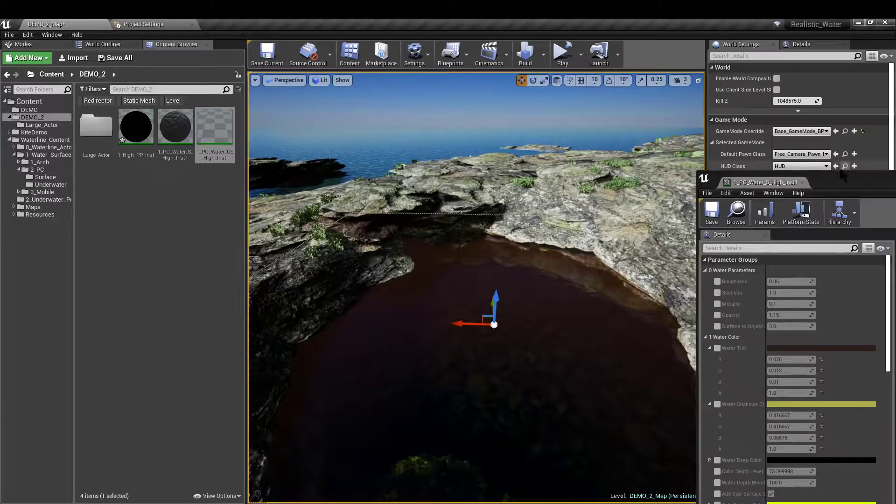
Place the surface material editor beside the viewport, enable the Roughness override, try a value of about 0.23 and reset it to the default
double_click(841, 172)
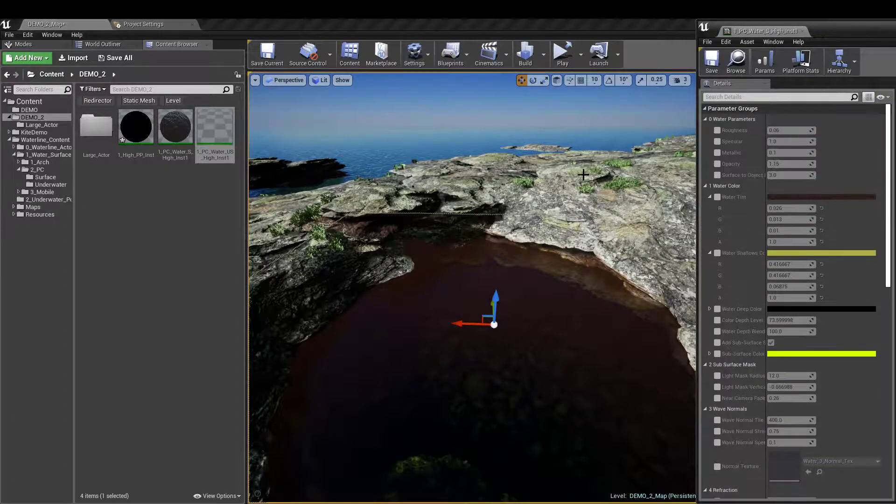
left_click_drag(822, 31, 832, 31)
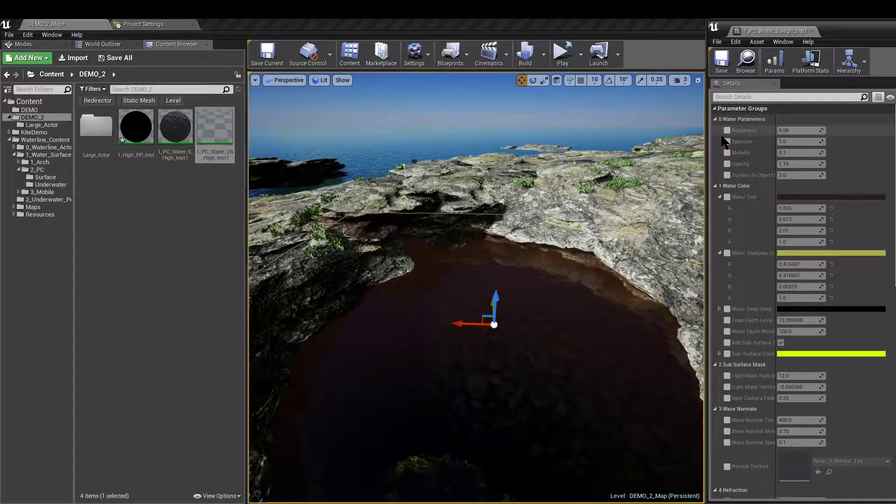
mouse_move(566, 182)
right_mouse_down()
mouse_move(559, 229)
mouse_move(558, 191)
right_mouse_up()
left_click_drag(799, 130, 804, 131)
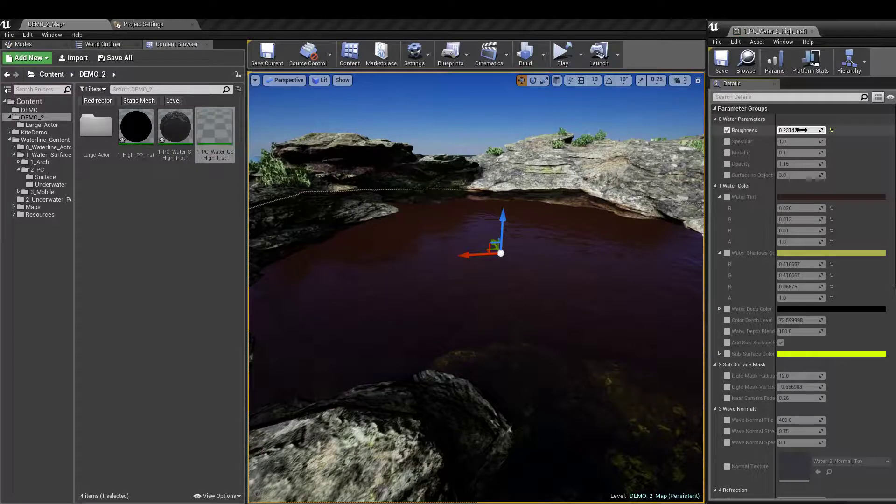
left_click(831, 131)
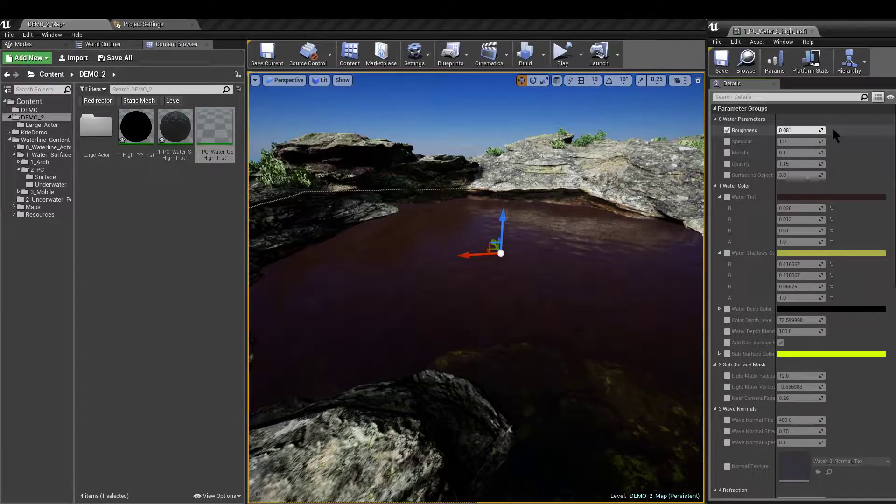
Enable the Opacity override in 1_PC_Water_S_High_Inst1 and set it to 1.05
left_click(726, 163)
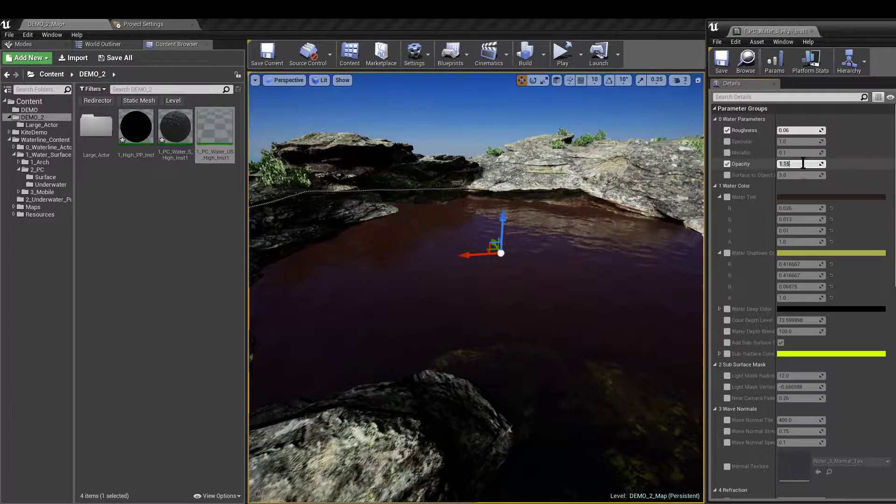
type("0")
key("Return")
left_click(807, 164)
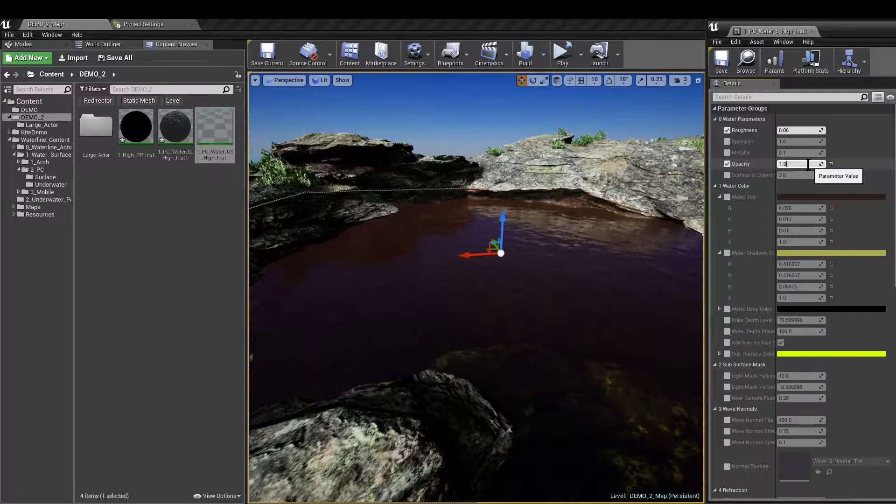
type("5")
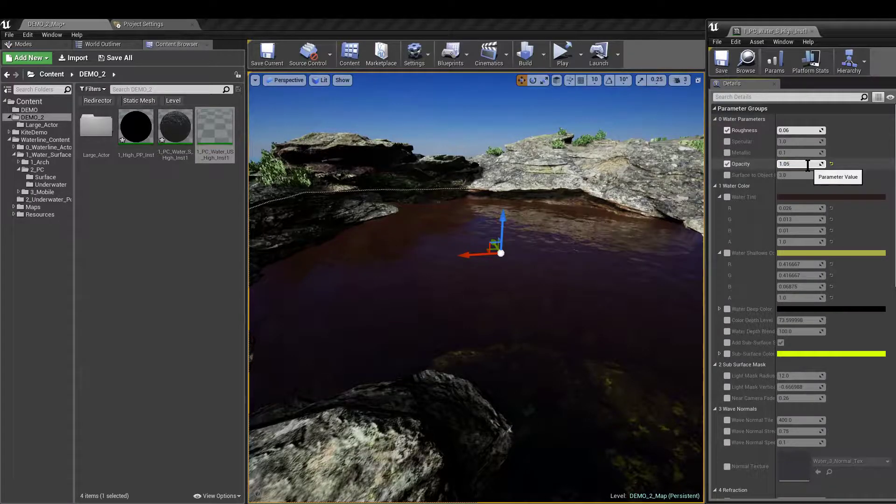
key("Return")
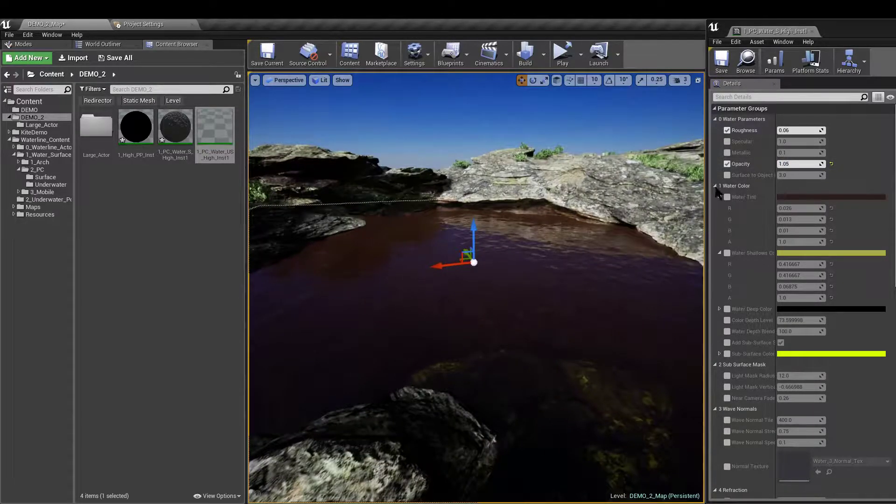
Enable the Water Tint override and set it to a dark teal, about sRGB 1E2C2B
left_click(727, 197)
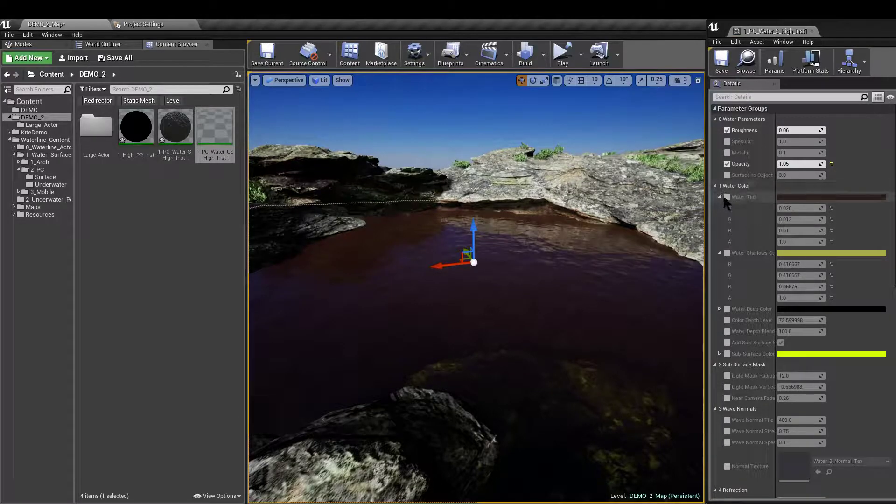
left_click(794, 198)
mouse_move(613, 286)
left_mouse_down()
mouse_move(624, 275)
mouse_move(617, 280)
left_mouse_up()
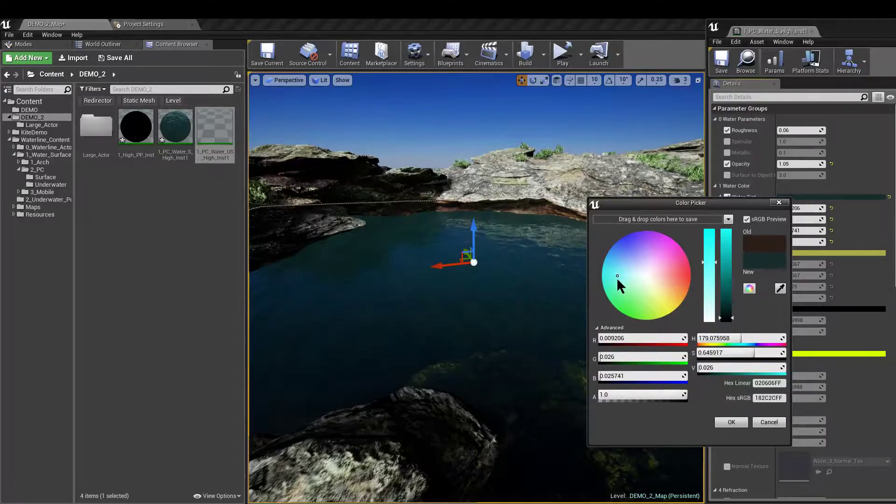
left_click(624, 278)
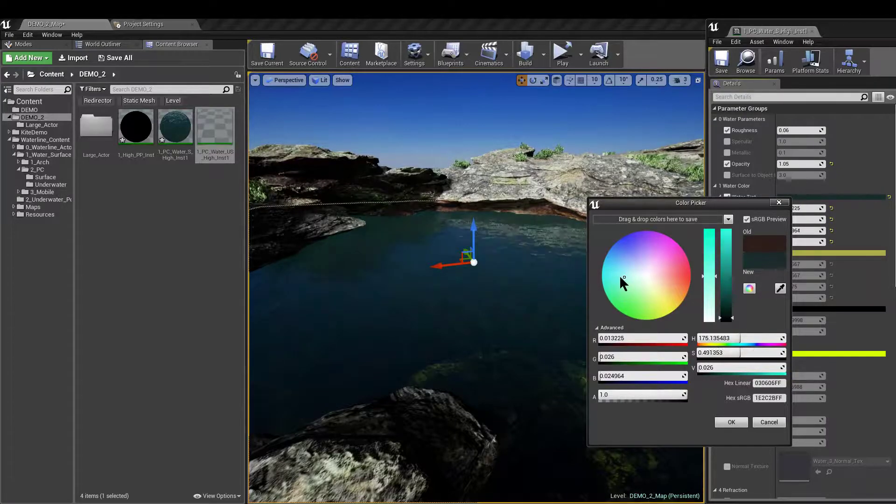
left_click(731, 422)
left_click(719, 197)
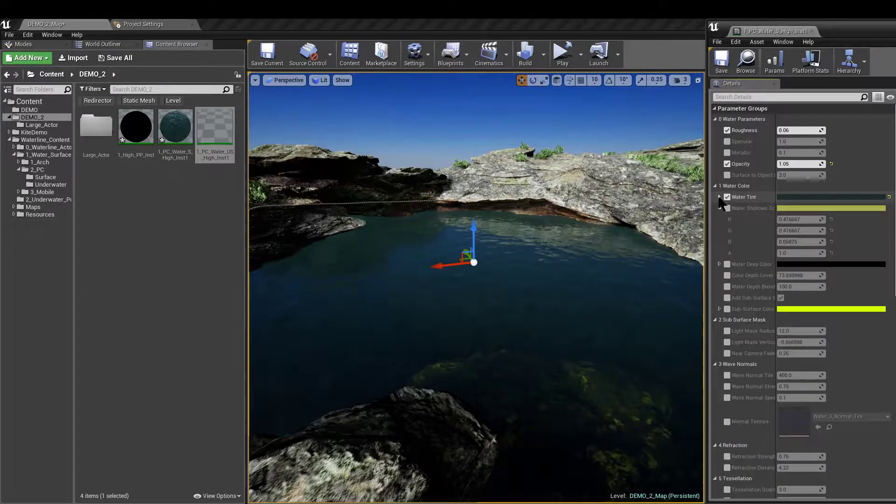
Override Water Shallows Color with a green of hue about 128 and saturation about 0.59, and set its value to 5
left_click(719, 209)
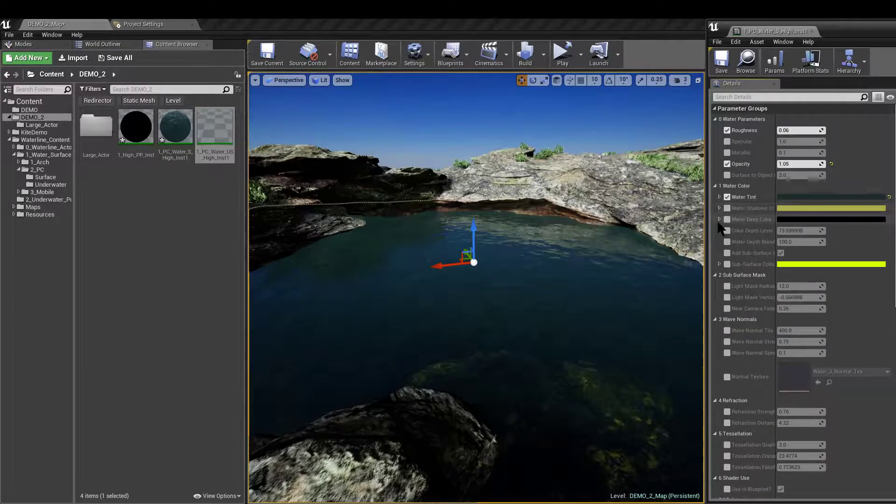
left_click(803, 208)
mouse_move(641, 312)
left_mouse_down()
mouse_move(632, 304)
mouse_move(641, 308)
left_mouse_up()
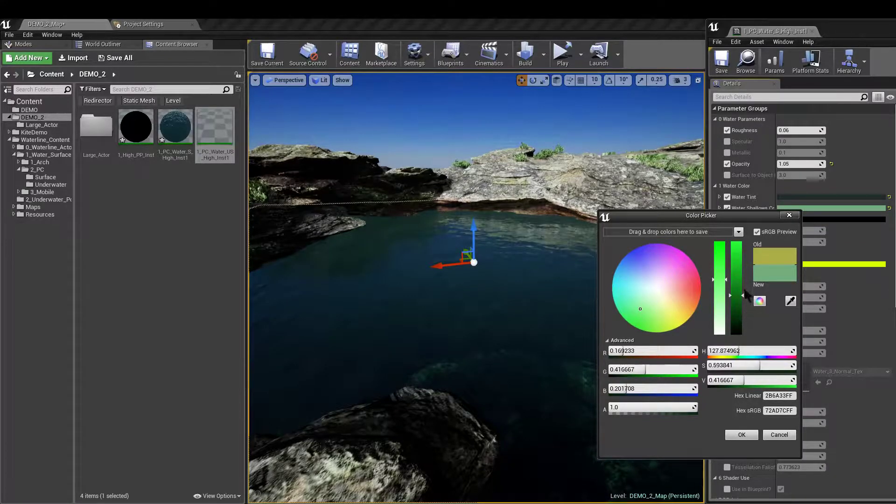
left_click(736, 381)
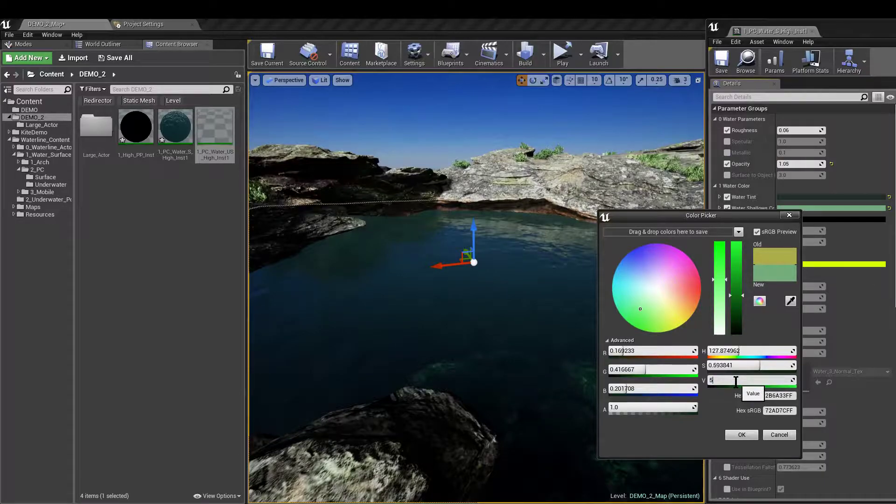
type("5")
key("Return")
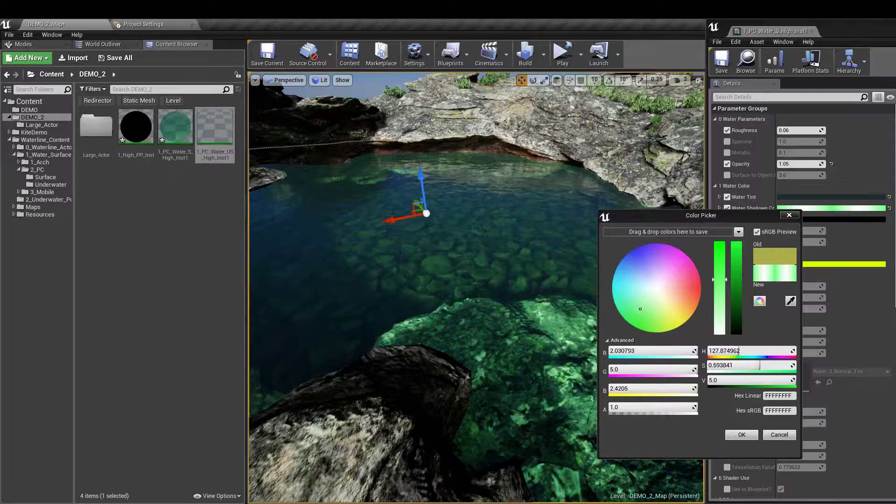
key("Return")
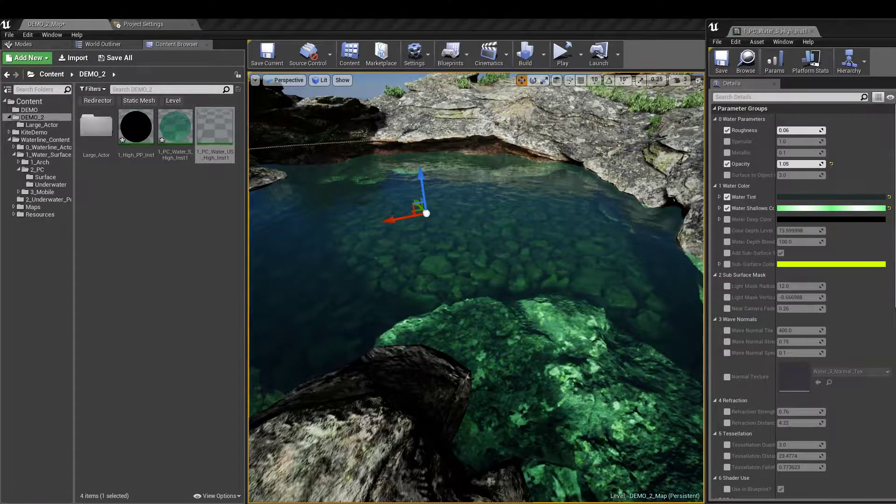
Adjust Water Shallows Color to a green with saturation about 0.64 and set its value to 1.5
left_click(831, 208)
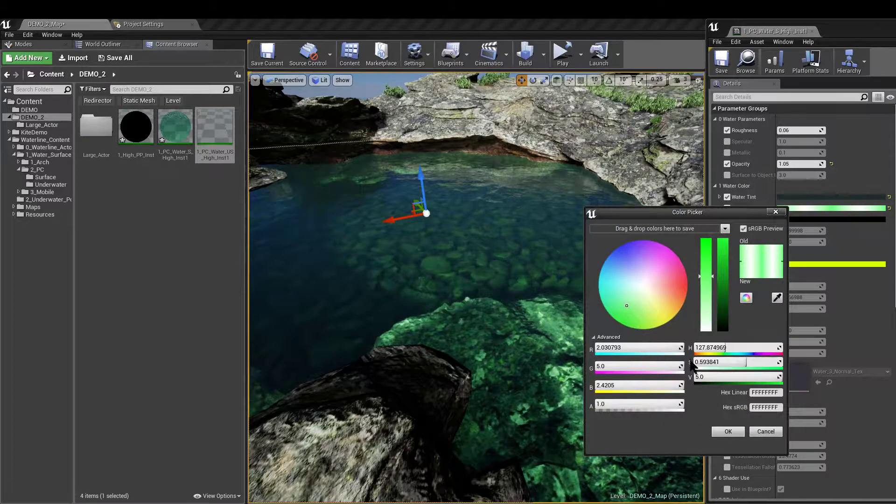
left_click_drag(626, 308, 624, 306)
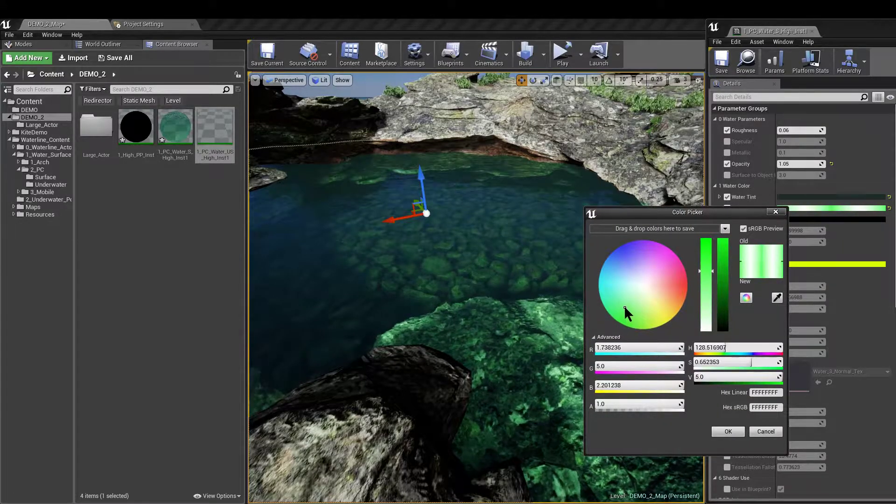
left_click(714, 377)
type("1.5")
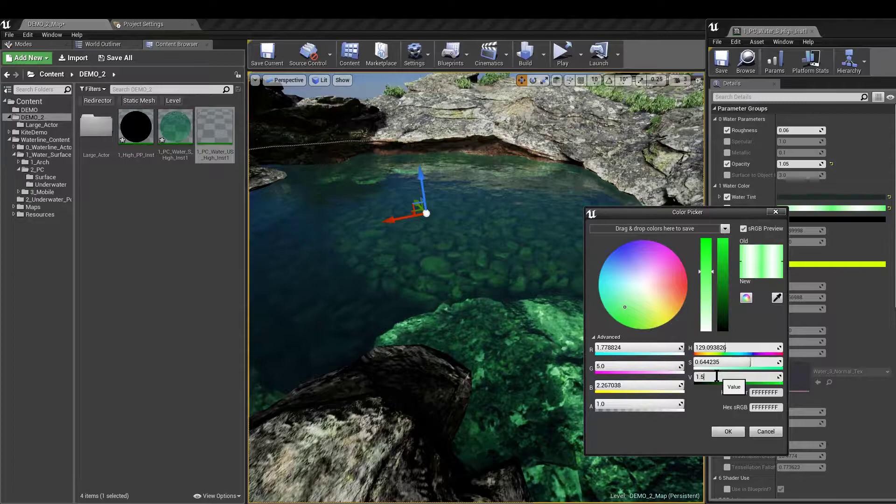
key("Return")
left_click(728, 432)
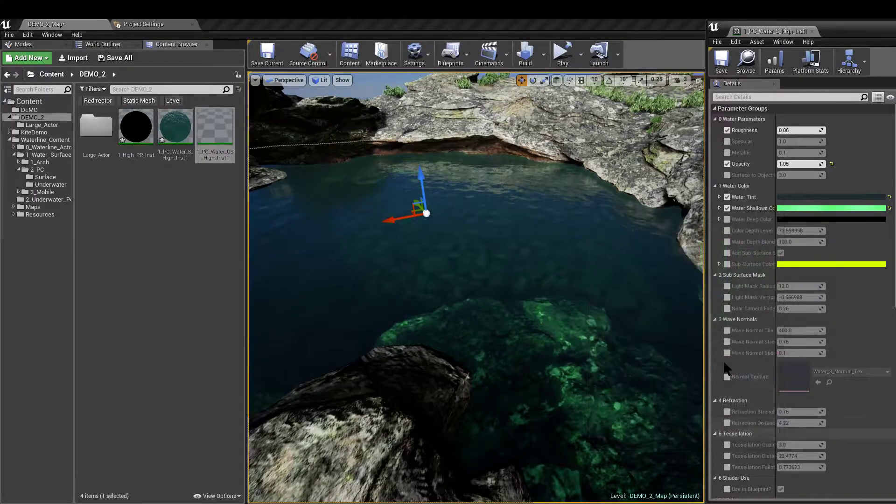
Enable the overrides for Water Deep Color, Color Depth Level and Water Depth Blend in the surface water material instance
left_click(727, 219)
left_click(726, 230)
left_click(727, 242)
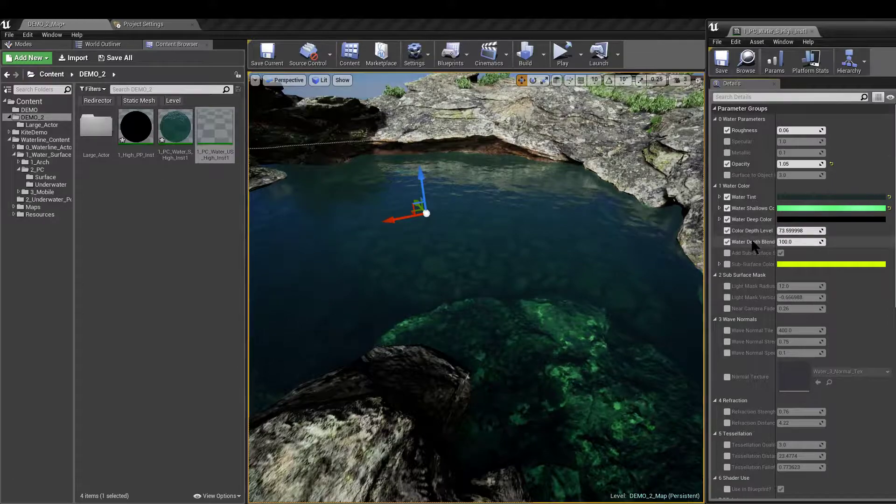
Set Water Deep Color to an opaque dark teal-blue, about sRGB 2E5961 with a value of about 0.12
left_click(778, 220)
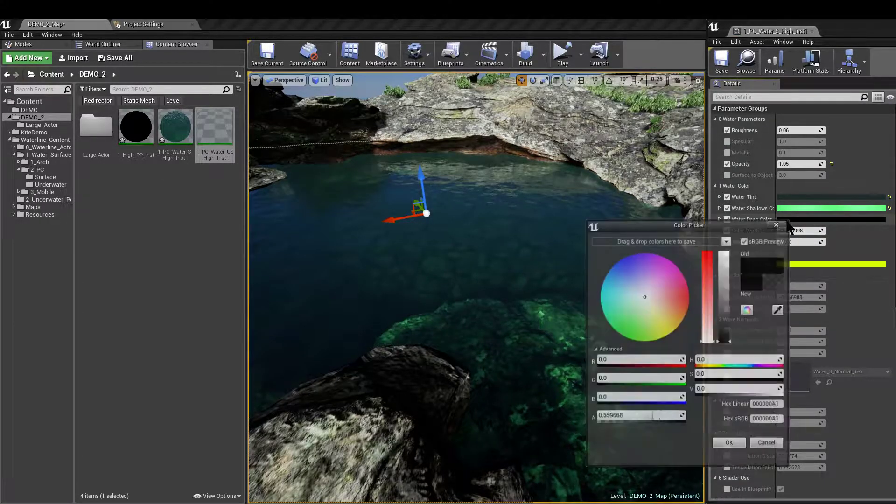
left_click(619, 279)
mouse_move(727, 326)
left_mouse_down()
mouse_move(726, 303)
mouse_move(726, 325)
left_mouse_up()
left_click(617, 285)
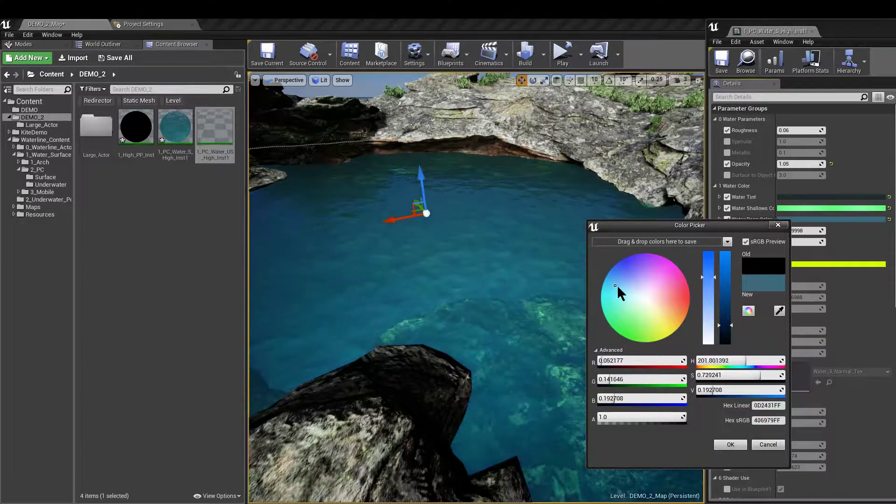
left_click(620, 282)
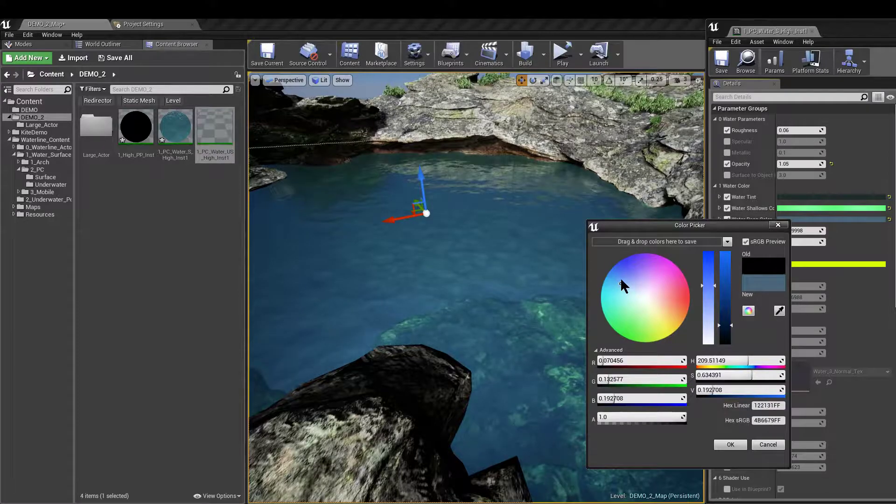
left_click(612, 287)
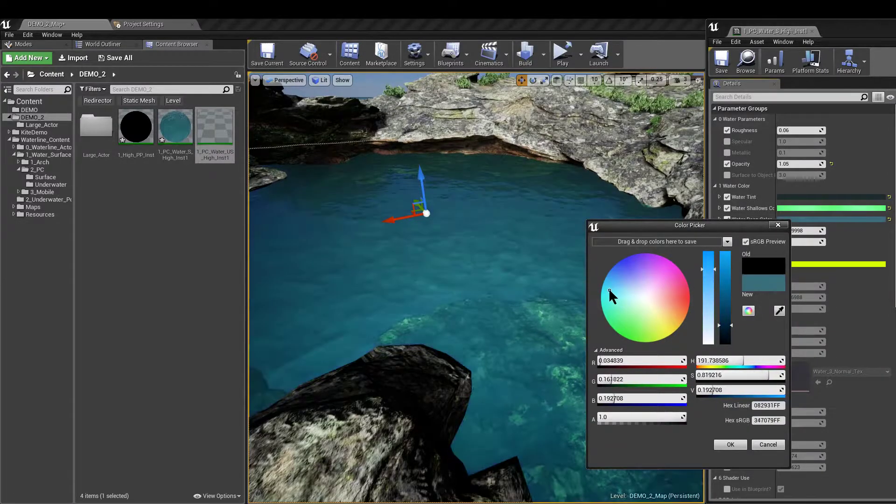
left_click_drag(725, 325, 725, 332)
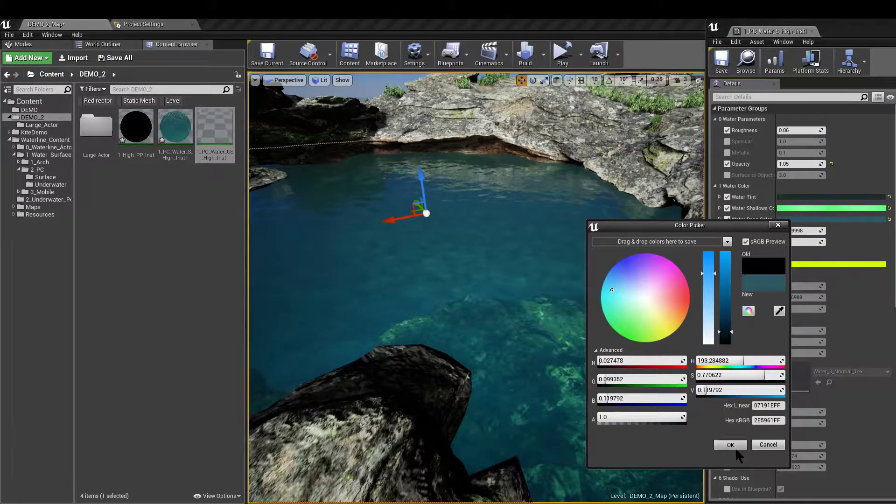
left_click(730, 446)
Set Color Depth Level to about 12.14 and Water Depth Blend to about 41.45
mouse_move(799, 230)
left_mouse_down()
mouse_move(761, 230)
mouse_move(804, 231)
mouse_move(795, 230)
left_mouse_up()
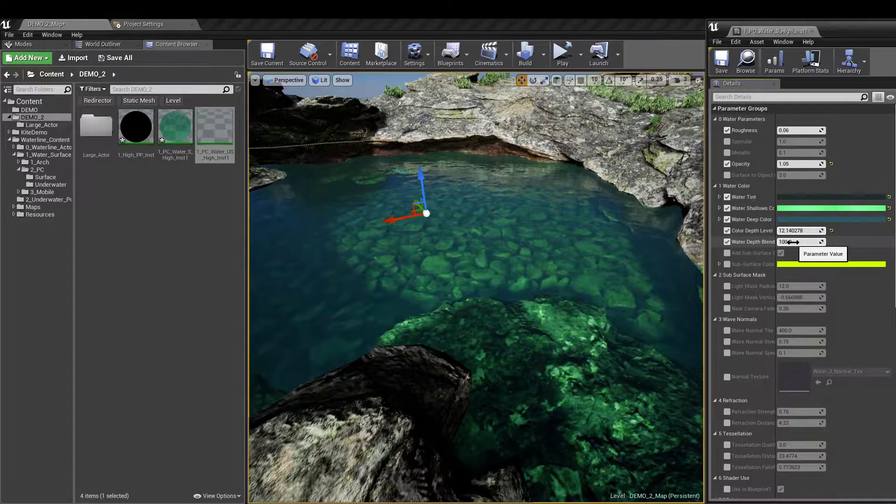
left_click_drag(793, 242, 815, 242)
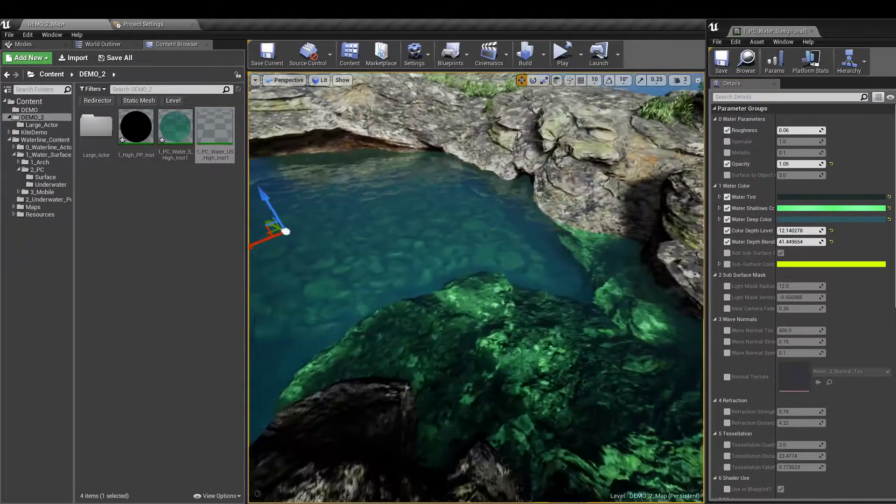
mouse_move(451, 272)
right_mouse_down()
mouse_move(427, 270)
mouse_move(450, 271)
right_mouse_up()
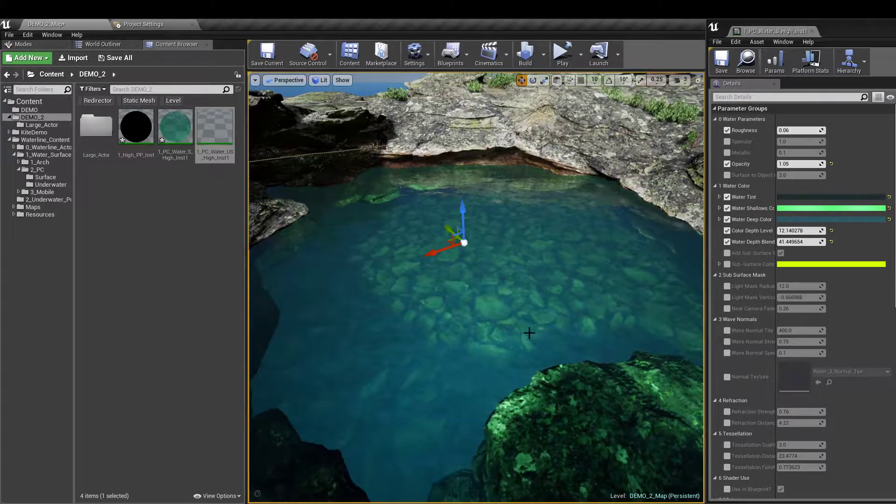
right_click_drag(527, 329, 556, 326)
mouse_move(547, 362)
right_mouse_down()
mouse_move(532, 359)
mouse_move(558, 355)
right_mouse_up()
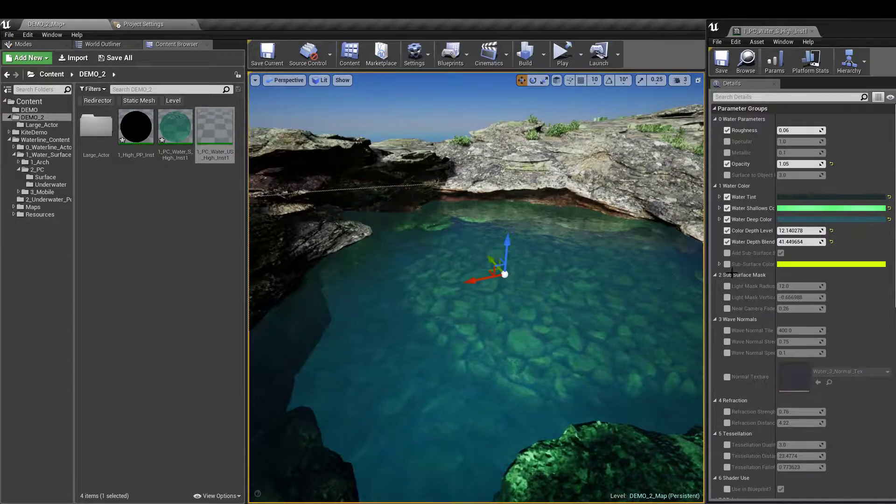
Darken Water Deep Color to a value of about 0.073, about sRGB 23454C
left_click(826, 219)
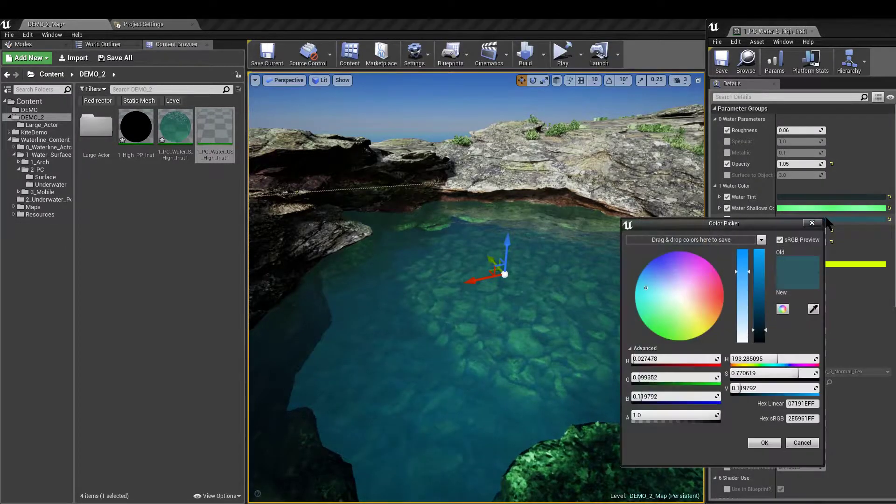
left_click(763, 337)
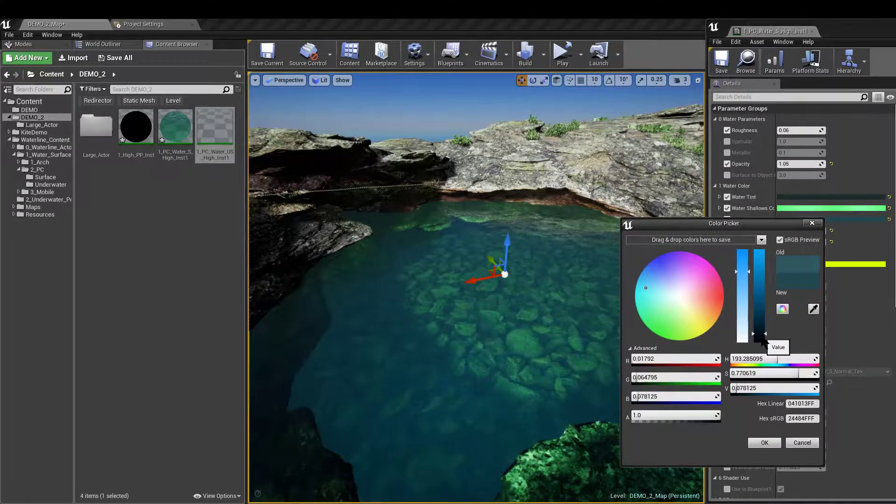
left_click(762, 336)
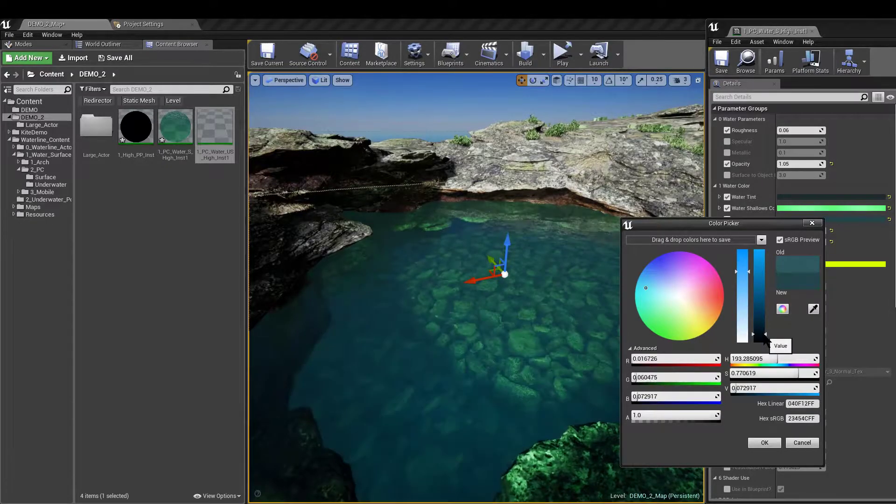
left_click(761, 443)
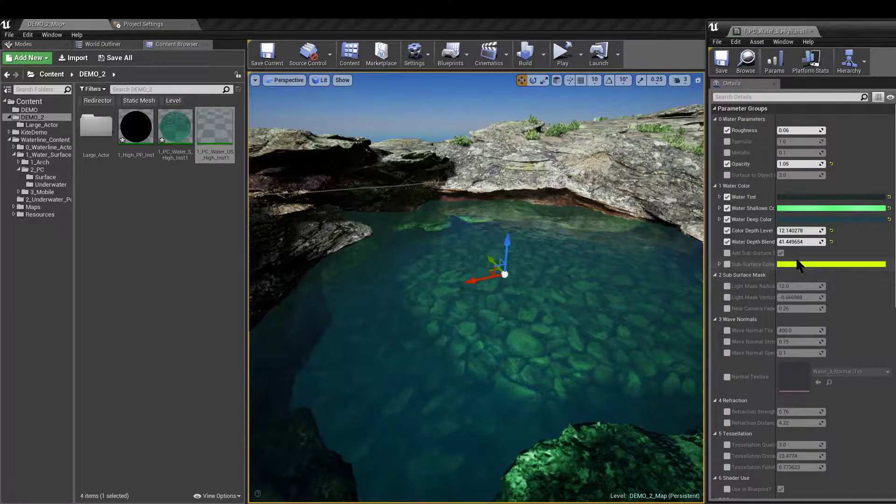
Set Color Depth Level to about 17.57 and Water Depth Blend to about 45.14
left_click_drag(800, 230, 806, 231)
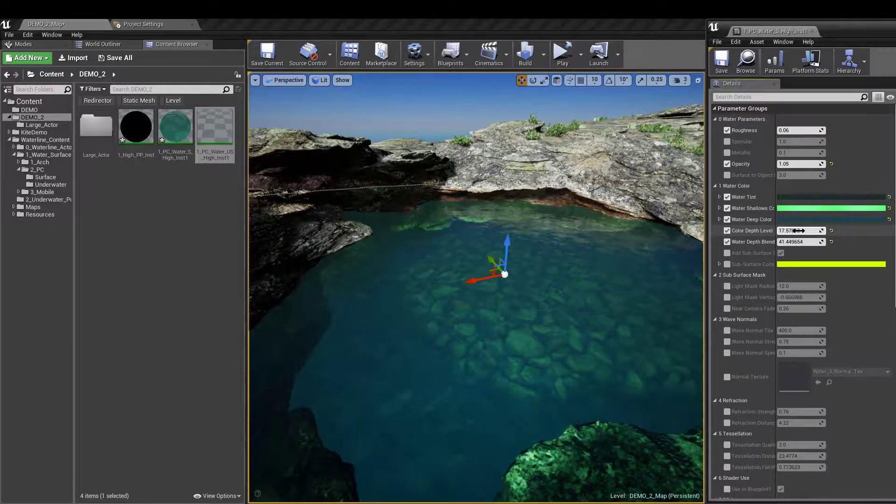
left_click_drag(800, 243, 807, 243)
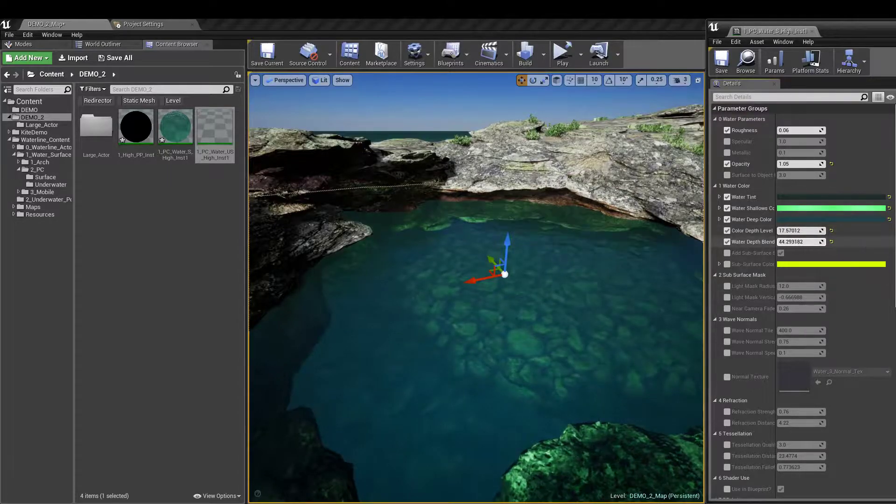
right_click_drag(568, 274, 581, 294)
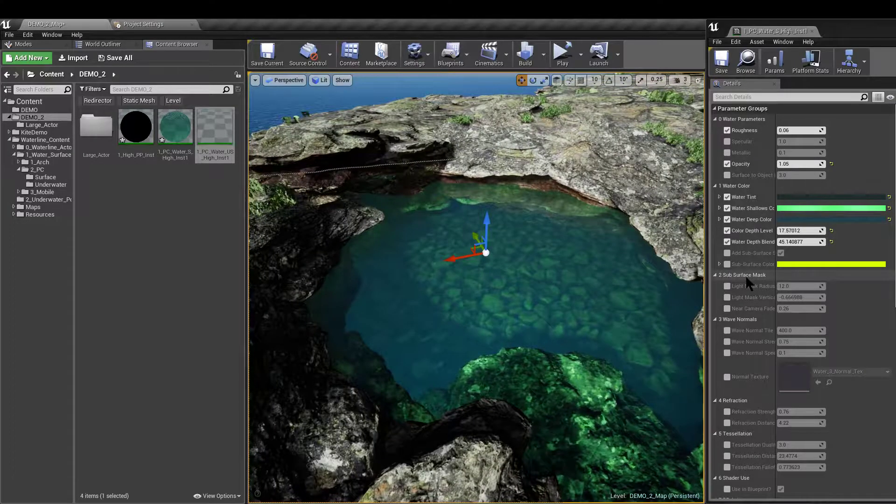
Enable the Sub-Surface Color override and set it to a bright, saturated green
left_click(727, 264)
right_click_drag(476, 289, 478, 230)
right_click_drag(443, 179, 411, 217)
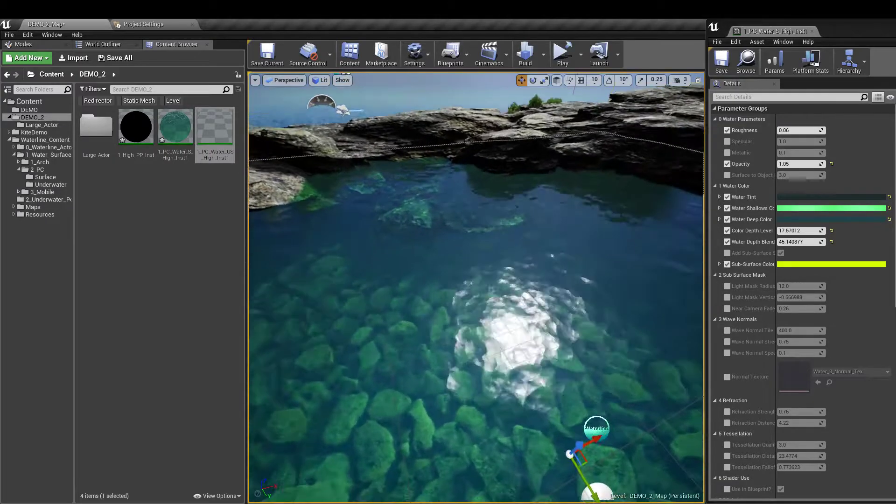
left_click(810, 264)
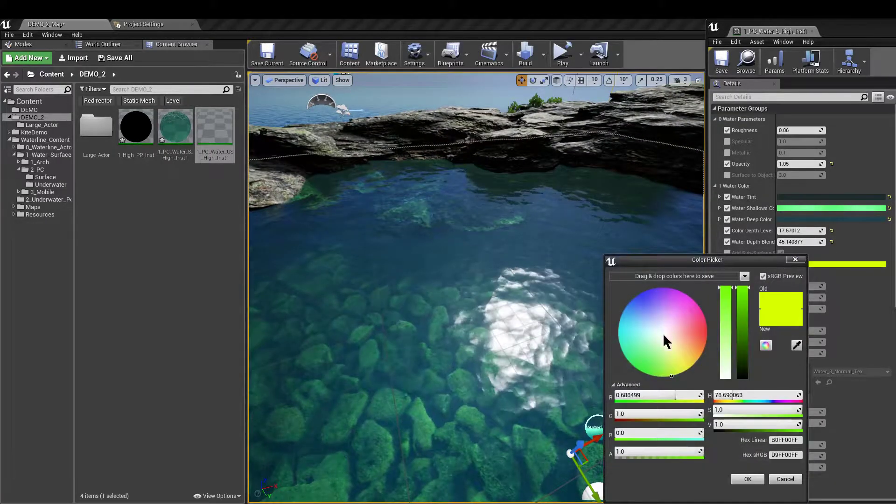
left_click(646, 363)
left_click_drag(646, 362, 652, 365)
right_click_drag(420, 281, 421, 264)
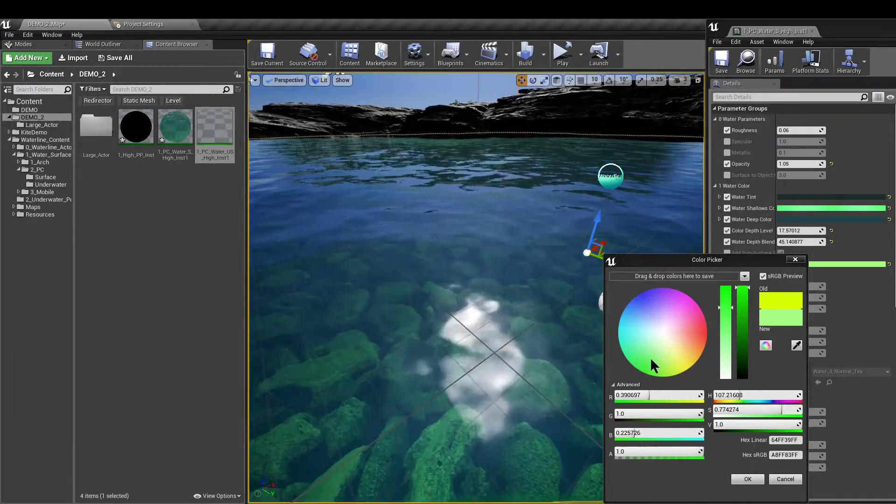
left_click(649, 359)
left_click(652, 354)
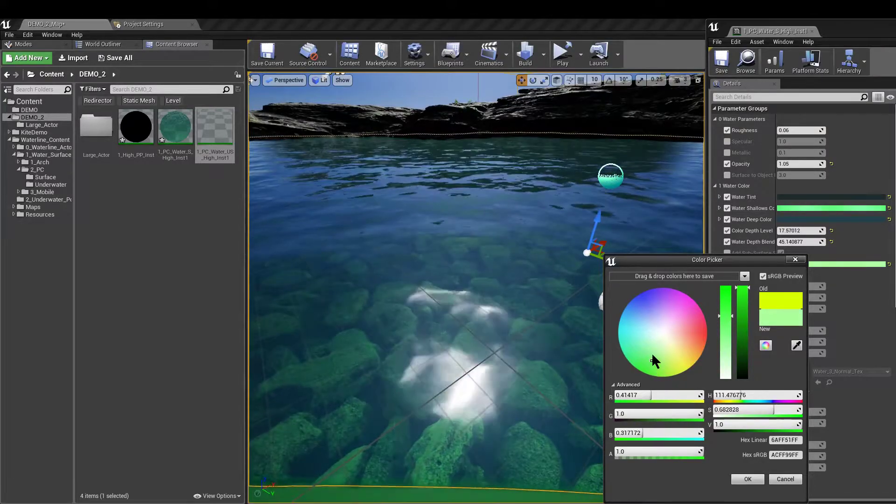
left_click(647, 371)
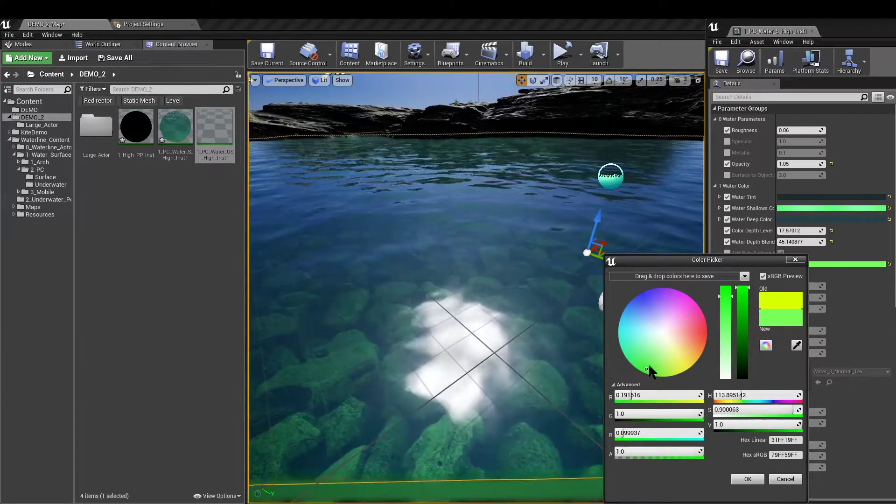
left_click(649, 366)
left_click(747, 479)
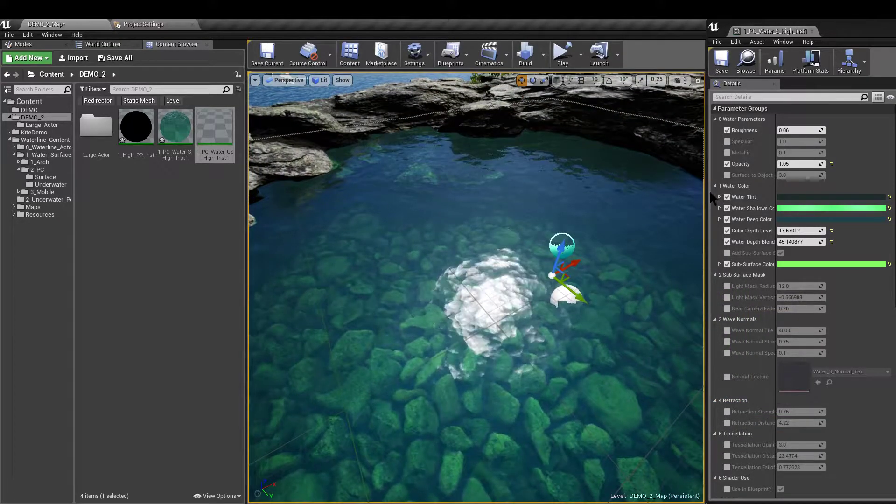
Enable the Light Mask Vertical override in the Sub Surface Mask group and set it to about -0.457
left_click(727, 298)
mouse_move(803, 297)
left_mouse_down()
mouse_move(814, 297)
mouse_move(802, 297)
left_mouse_up()
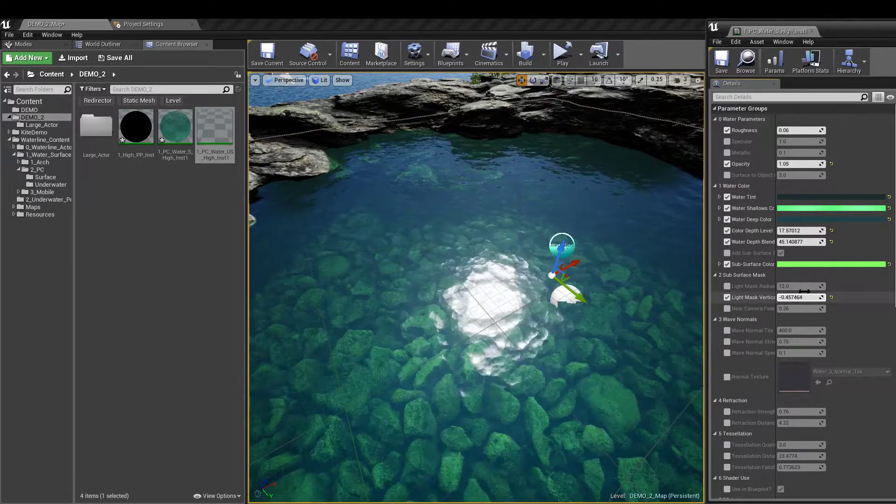
right_click_drag(554, 206, 546, 194)
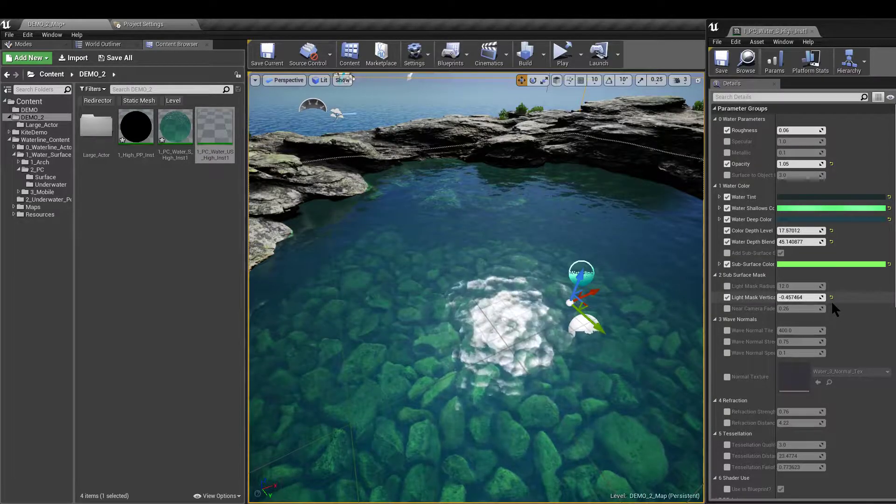
Enable the Normal Texture override and assign Water_4_Normal_Tex from the 2_Water_Normals folder
scroll(810, 332, "down", 2)
left_click(726, 347)
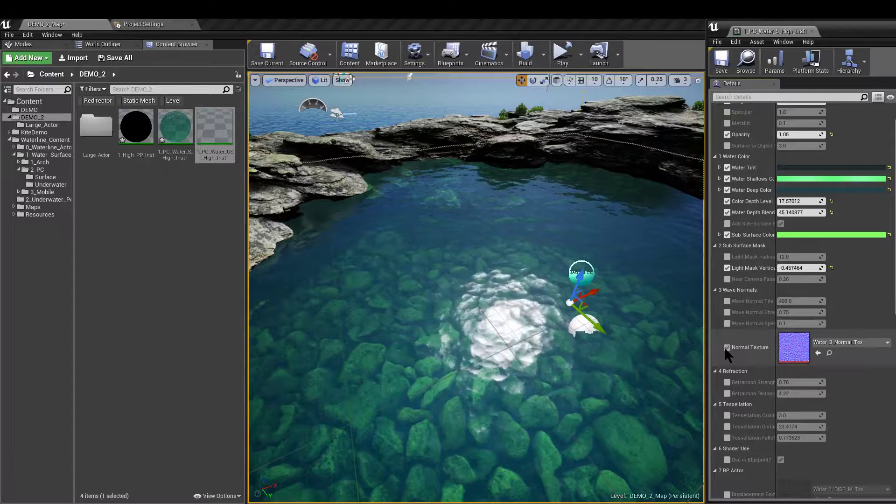
left_click(829, 353)
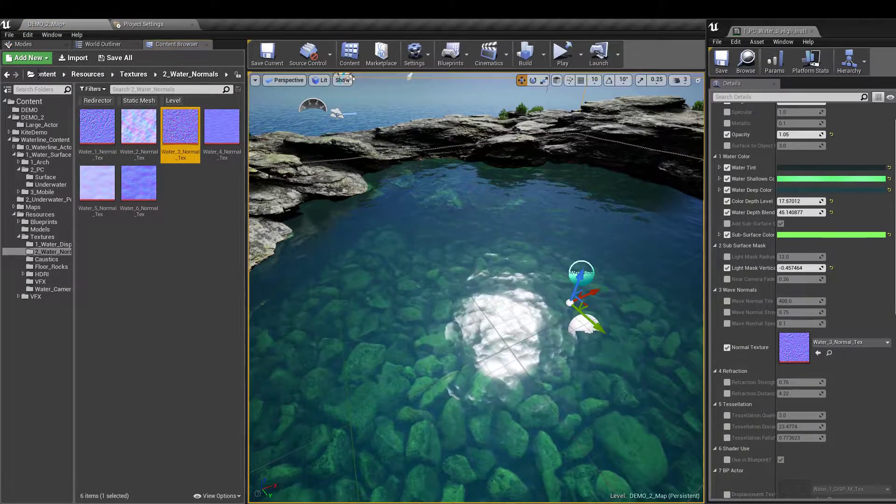
left_click_drag(222, 126, 792, 352)
right_click_drag(476, 288, 452, 285)
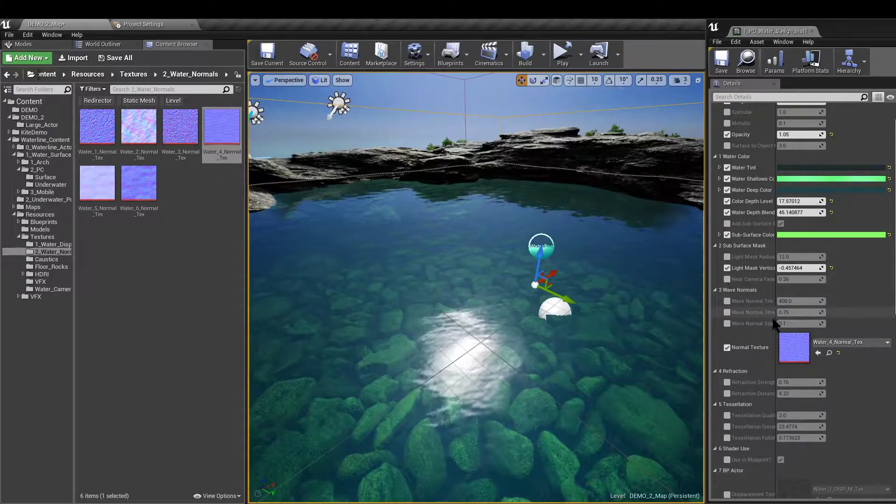
Enable the Wave Normal Tile override and set it to 800
left_click(727, 301)
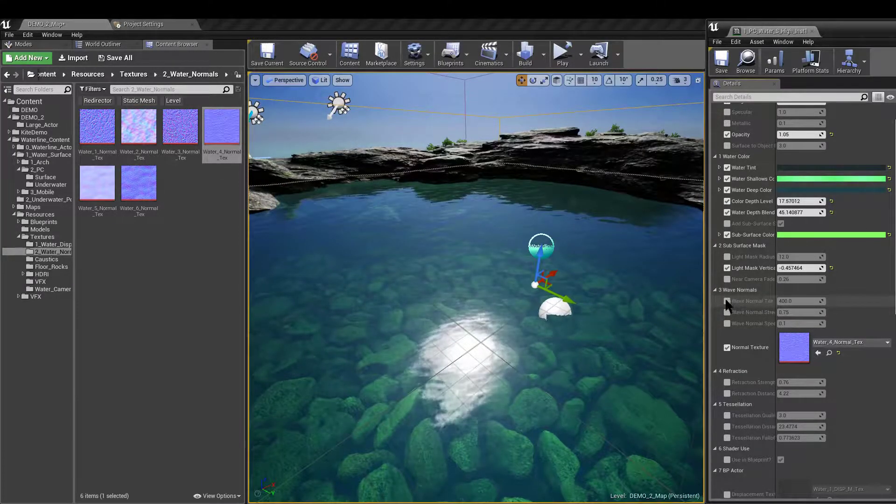
left_click(727, 301)
left_click(799, 301)
type("800")
key("Return")
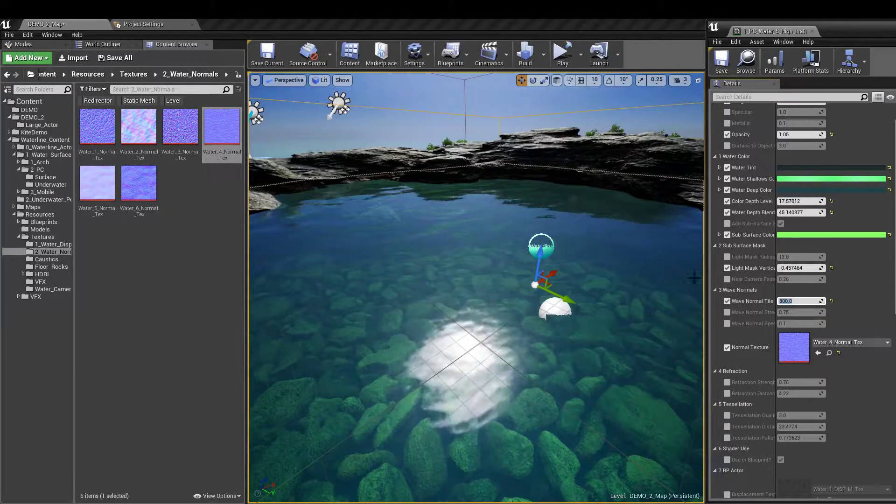
right_click_drag(638, 287, 656, 287)
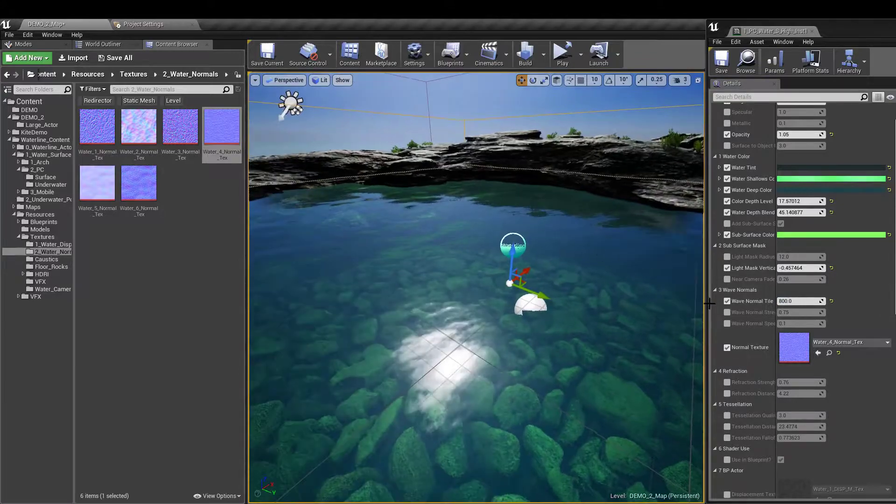
Override Wave Normal Speed with 0.07 and the wave normal strength with about 0.30
left_click(727, 324)
left_click(800, 322)
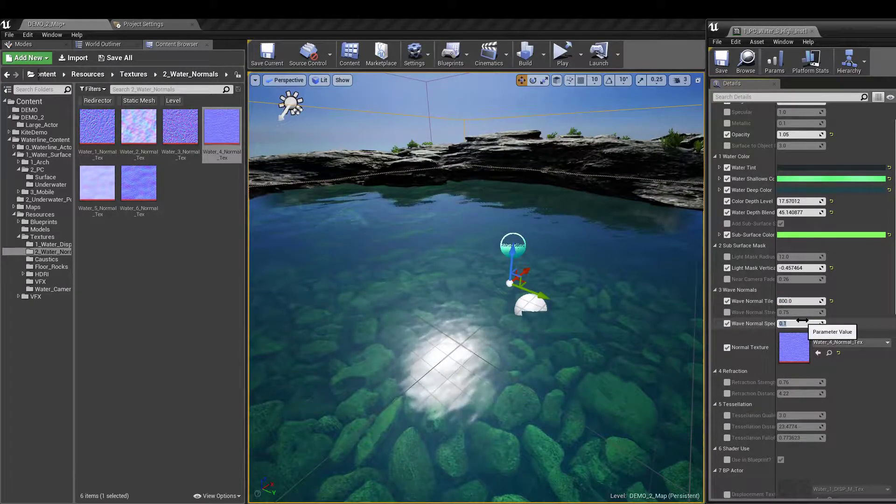
type("07")
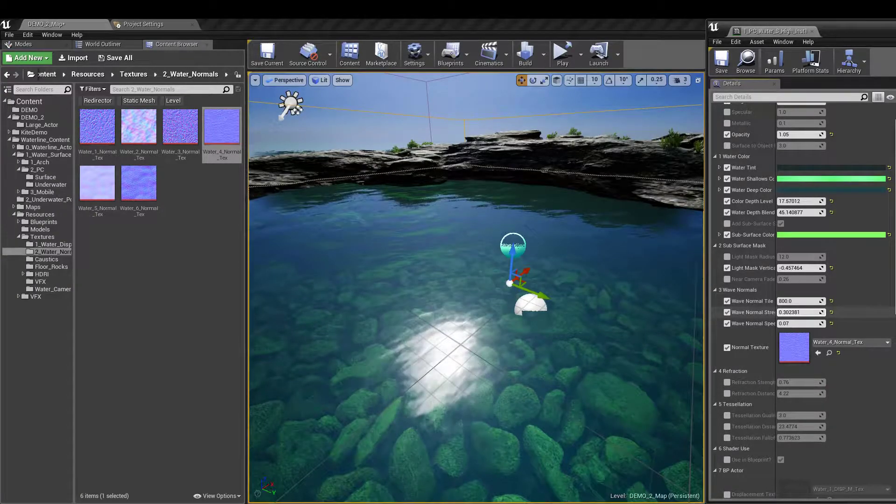
right_click_drag(476, 287, 446, 299)
right_click_drag(592, 240, 614, 269)
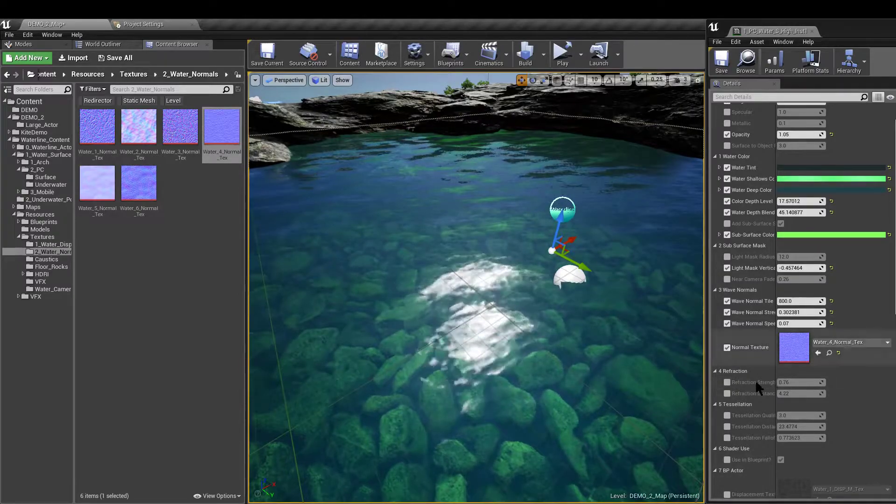
mouse_move(473, 278)
right_mouse_down()
mouse_move(467, 266)
mouse_move(488, 308)
mouse_move(487, 275)
mouse_move(467, 294)
mouse_move(467, 278)
right_mouse_up()
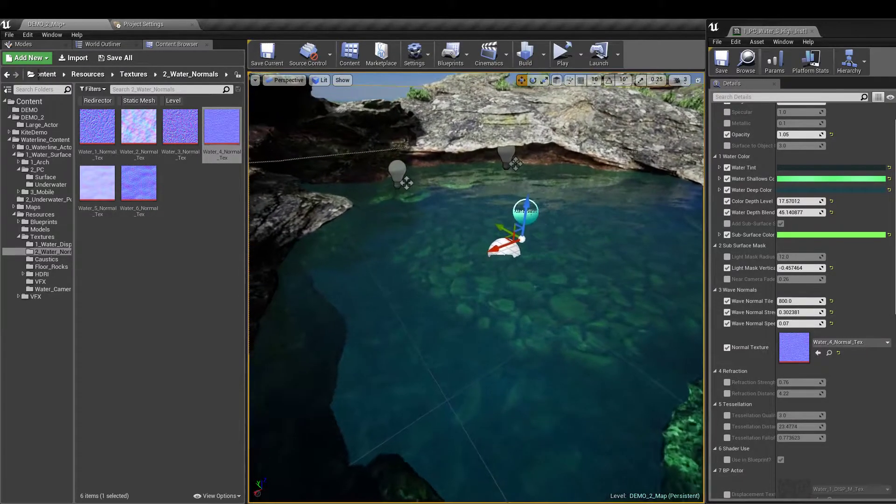
Try raising the surface water material's Opacity to about 1.73 and return it to 1.05
mouse_move(610, 192)
right_mouse_down()
mouse_move(614, 182)
mouse_move(606, 188)
right_mouse_up()
key("F11")
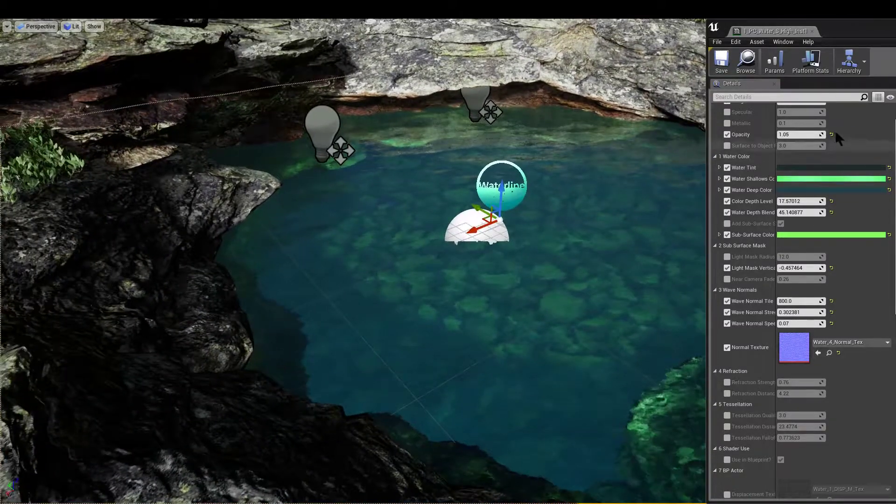
left_click(831, 133)
mouse_move(801, 134)
left_mouse_down()
mouse_move(826, 134)
mouse_move(803, 135)
left_mouse_up()
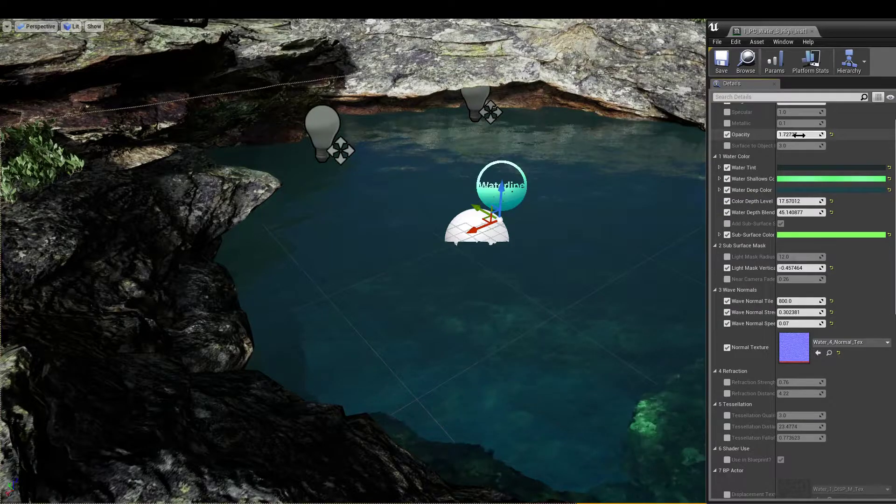
right_click_drag(560, 199, 654, 196)
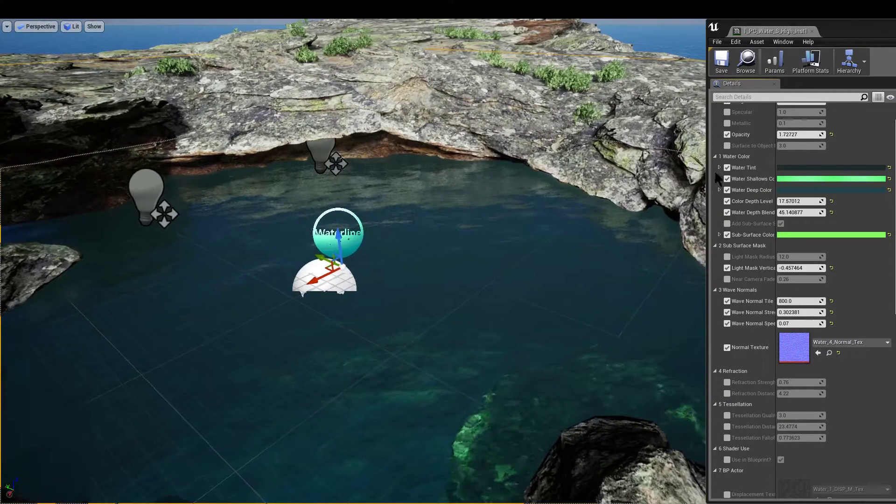
left_click(803, 134)
type("1.05")
key("Return")
Examine the rock pool's water from above and up close without editor icons, and close the surface material
right_click_drag(399, 218, 400, 290)
key("g")
right_click_drag(368, 213, 367, 187)
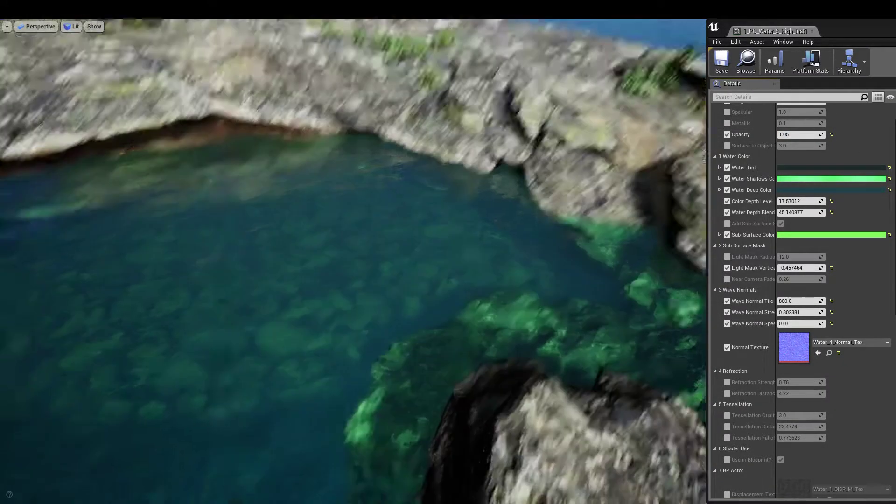
right_click_drag(404, 225, 404, 261)
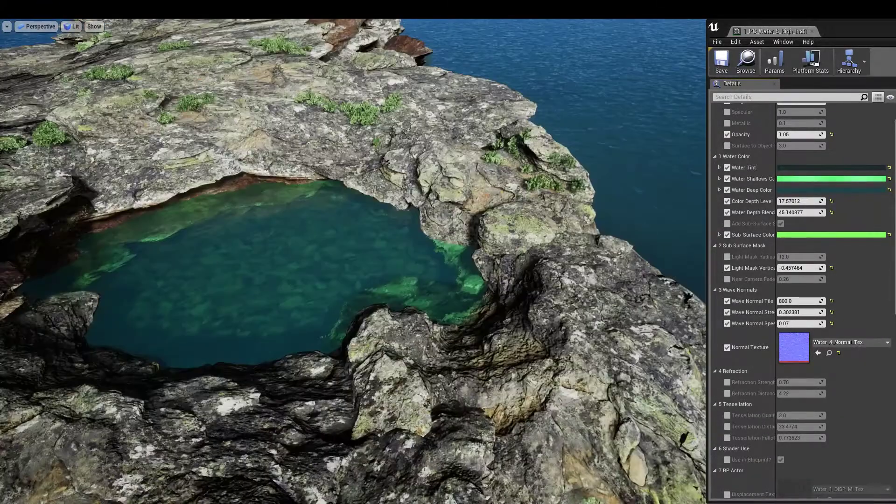
right_click_drag(404, 262, 403, 224)
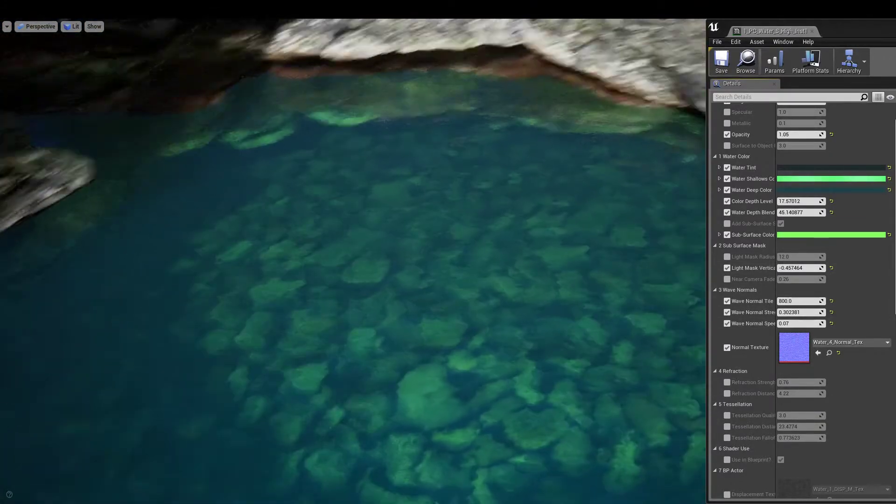
left_click(812, 30)
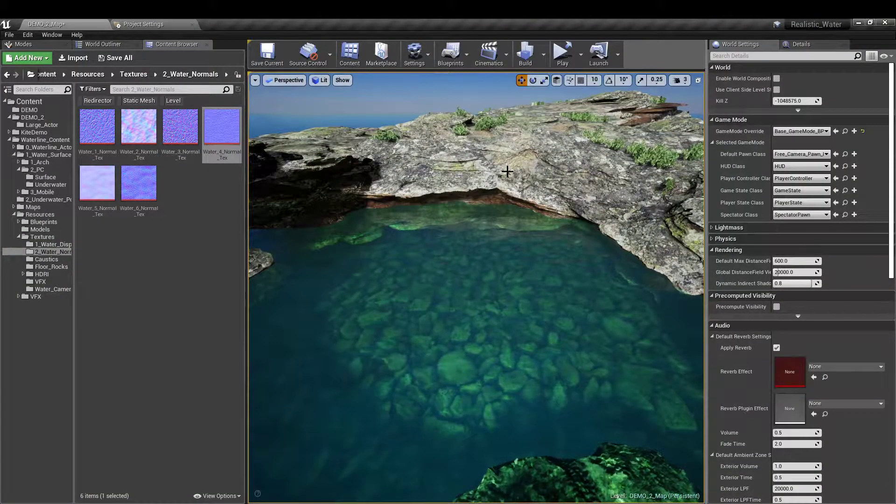
Select the pool's water actor and open its underwater surface material beside an immersive view from below the water
key("f")
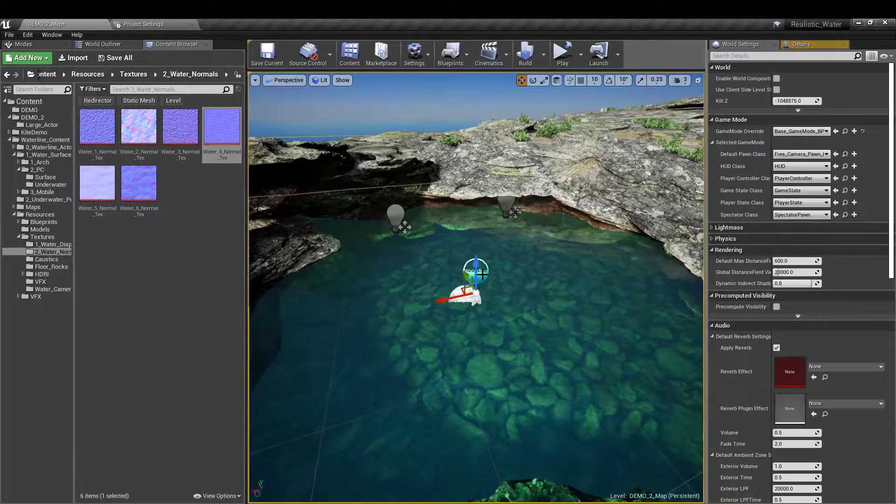
left_click(797, 45)
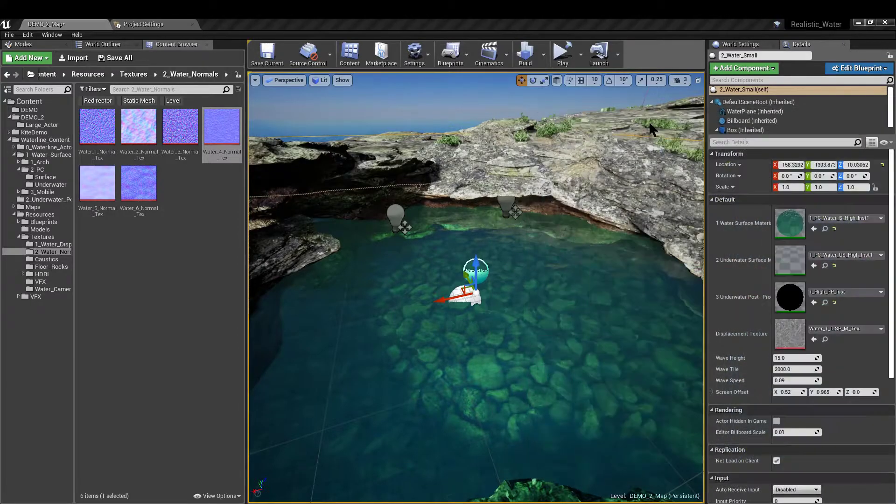
left_click_drag(719, 118, 842, 27)
right_click_drag(606, 391, 572, 214)
key("F11")
key("w")
key("q")
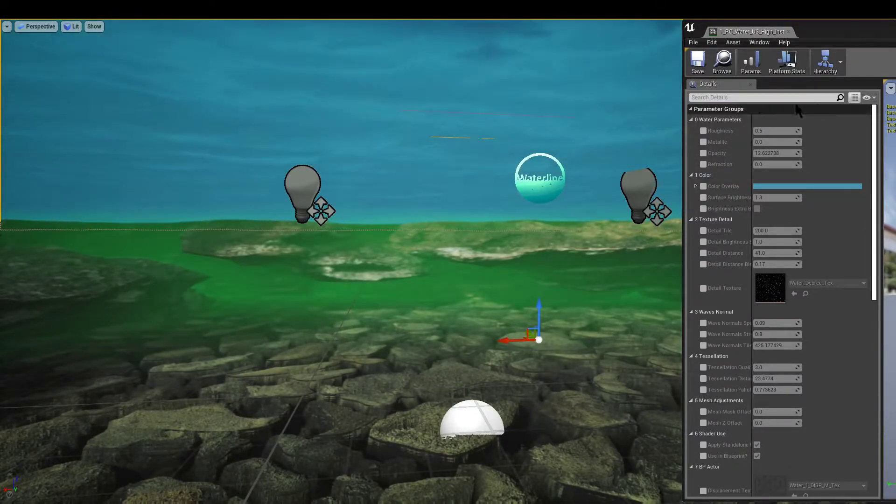
Override the underwater surface material's Roughness with 0 and its Metallic with 1
left_click(704, 131)
left_click(770, 130)
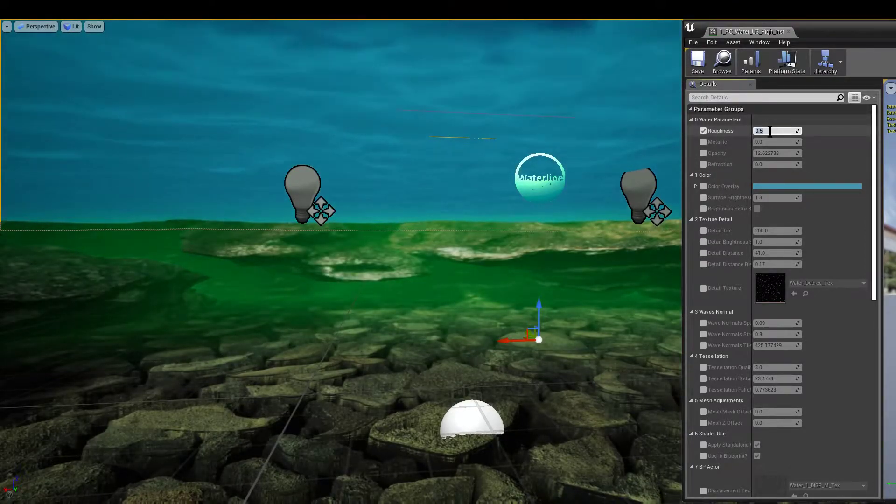
type("0")
left_click(703, 142)
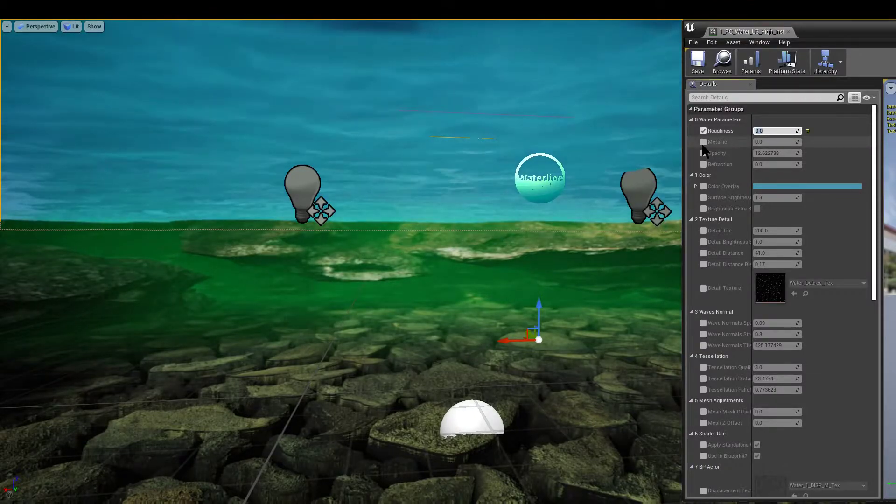
left_click(785, 141)
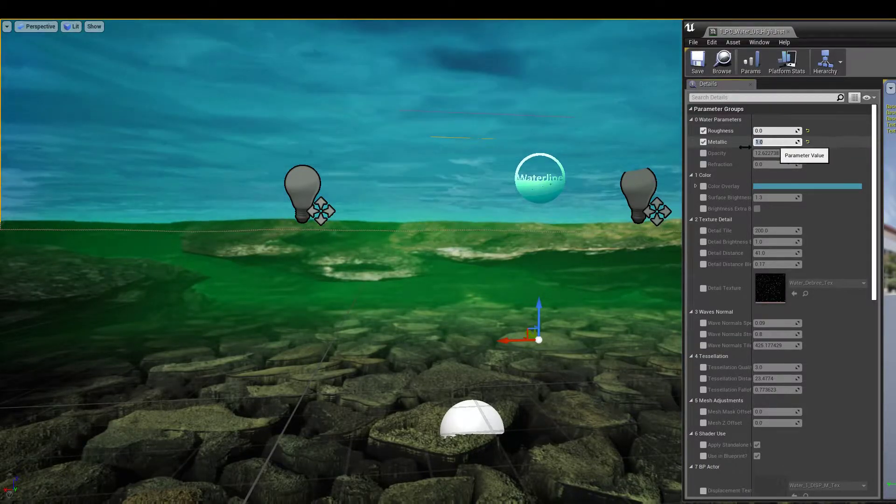
right_click_drag(467, 261, 502, 266)
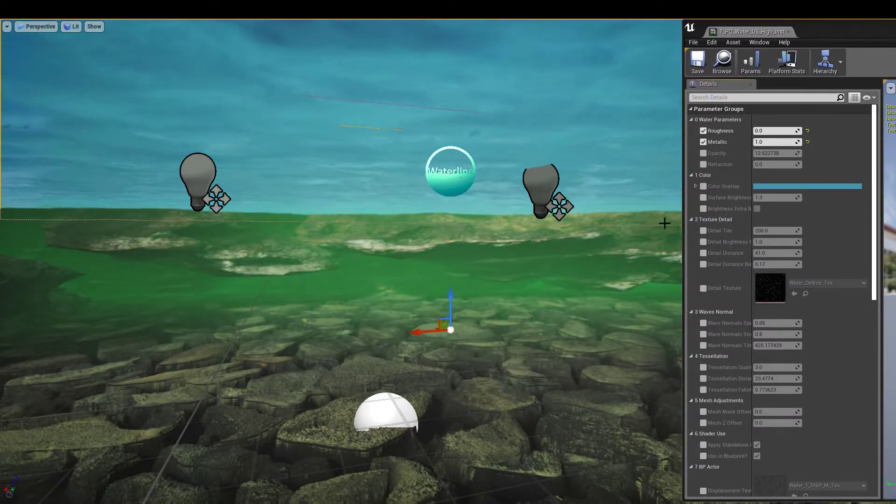
Override the underwater surface material's Opacity with about 1.29 and check the surface from below
left_click(704, 153)
mouse_move(784, 153)
left_mouse_down()
mouse_move(770, 155)
mouse_move(792, 151)
mouse_move(794, 164)
mouse_move(777, 153)
left_mouse_up()
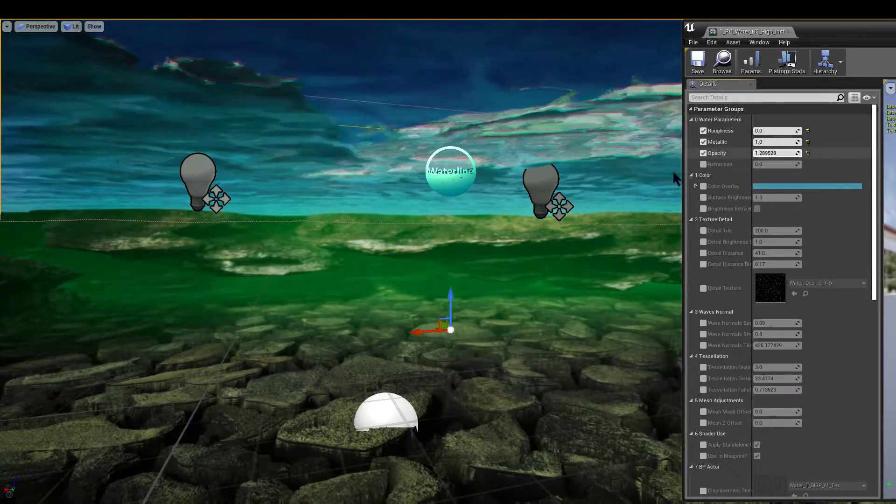
right_click_drag(653, 158, 648, 163)
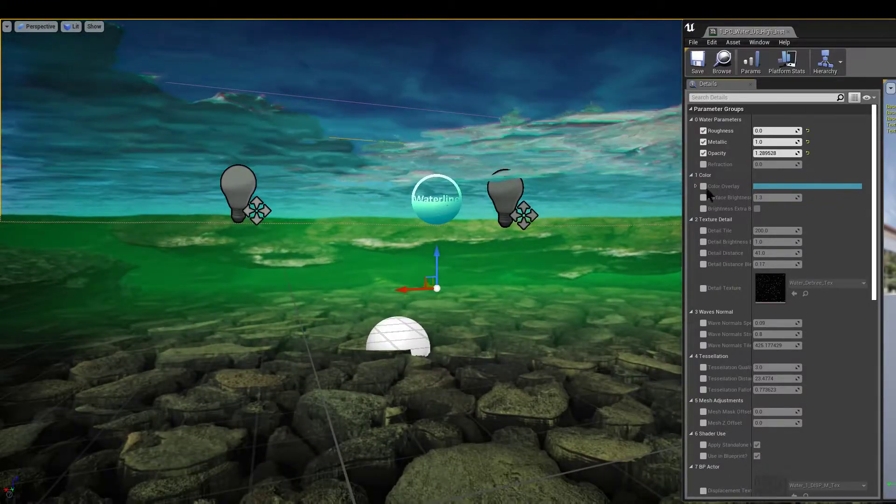
mouse_move(587, 225)
right_mouse_down()
mouse_move(653, 228)
mouse_move(584, 229)
right_mouse_up()
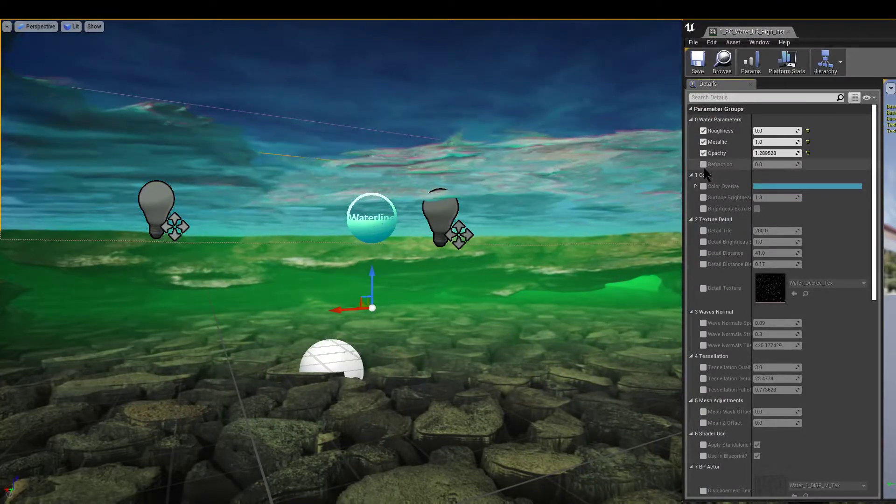
right_click_drag(537, 231, 672, 231)
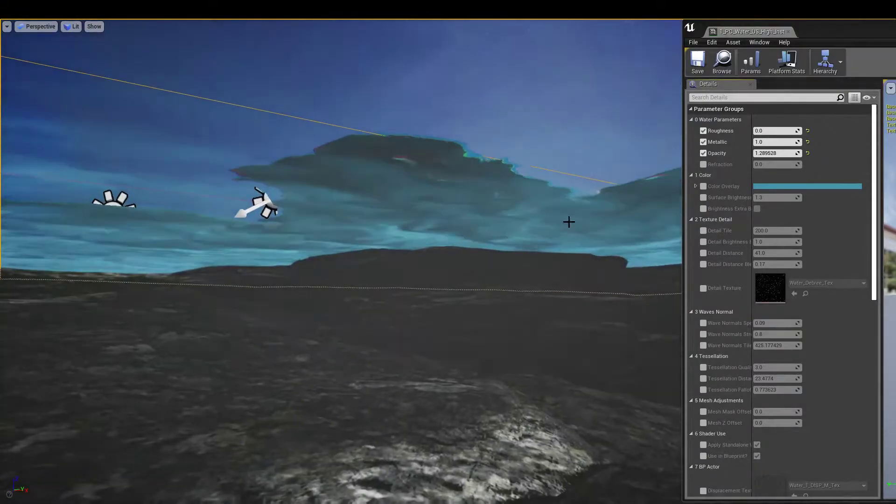
Enable the underwater surface material's Refraction override and set it to about 0.62
left_click(703, 164)
left_click_drag(770, 164, 782, 166)
right_click_drag(433, 263, 303, 271)
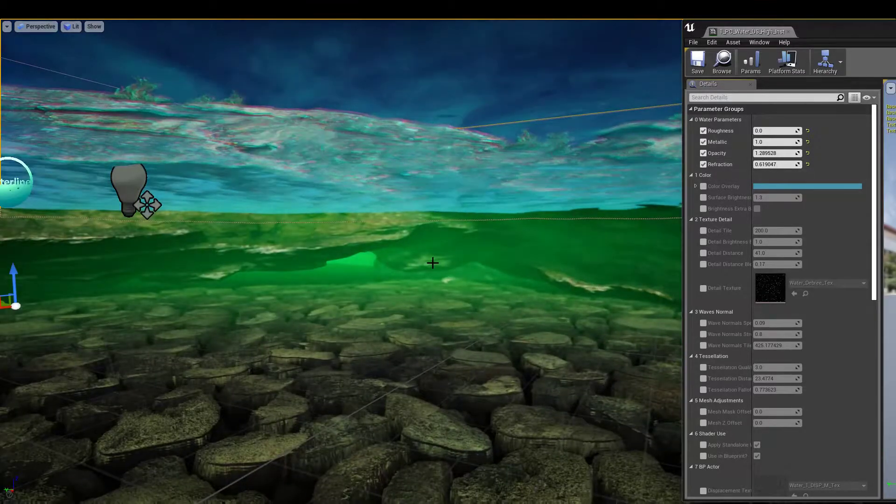
right_click_drag(540, 200, 495, 200)
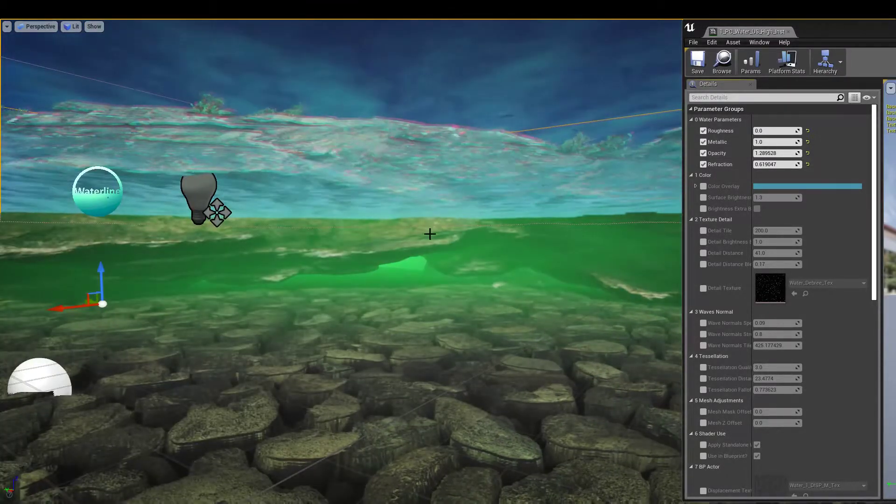
right_click_drag(562, 188, 548, 191)
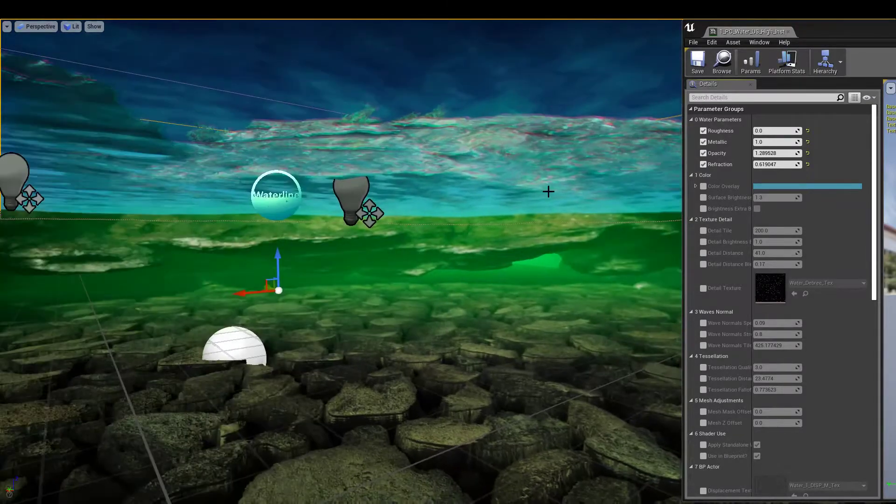
Open the actor's underwater post-process material 1_High_PP_Inst, override Use Rays to off, and save and close it
key("F11")
left_click_drag(823, 38, 746, 440)
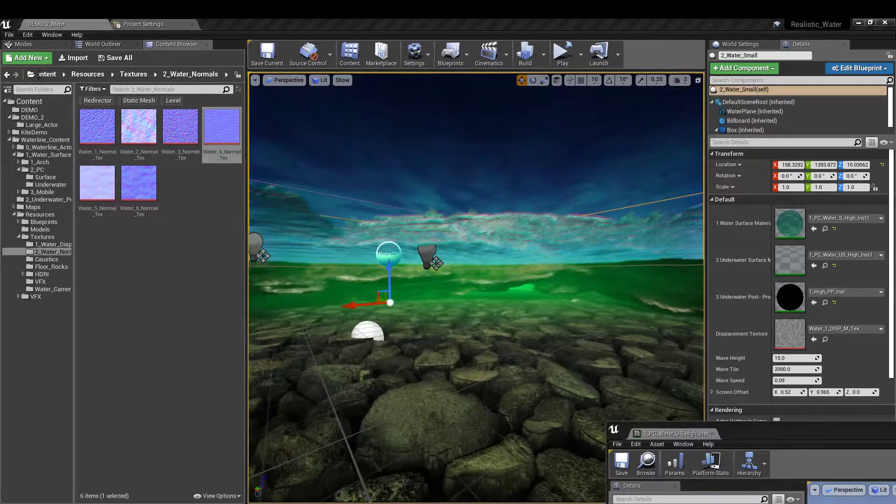
scroll(621, 304, "down", 3)
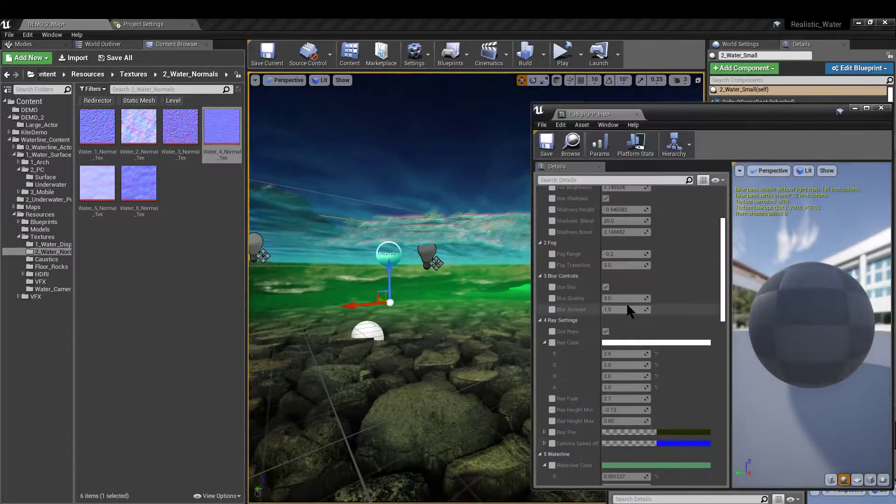
scroll(632, 313, "down", 7)
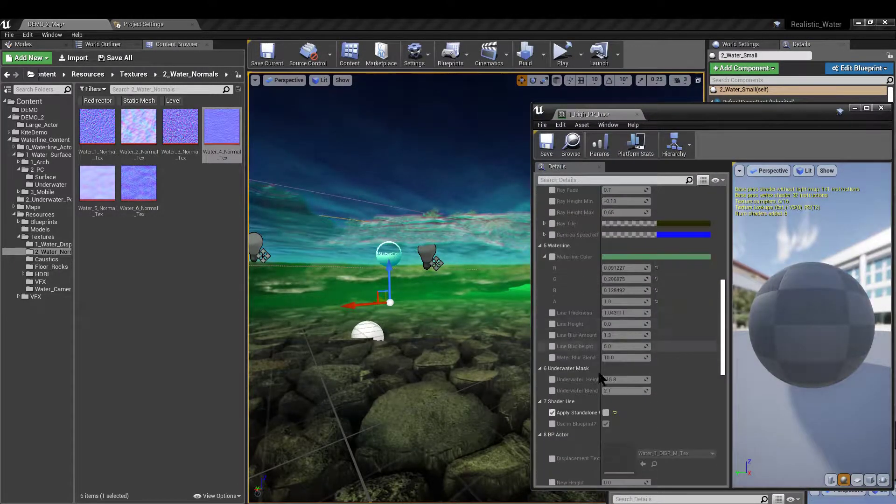
scroll(583, 403, "down", 4)
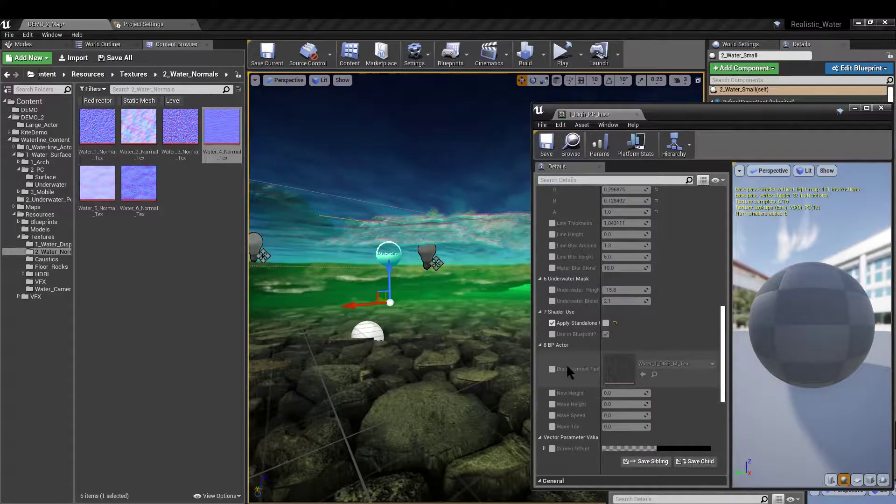
scroll(567, 366, "up", 5)
scroll(570, 350, "up", 4)
left_click(552, 242)
left_click(606, 242)
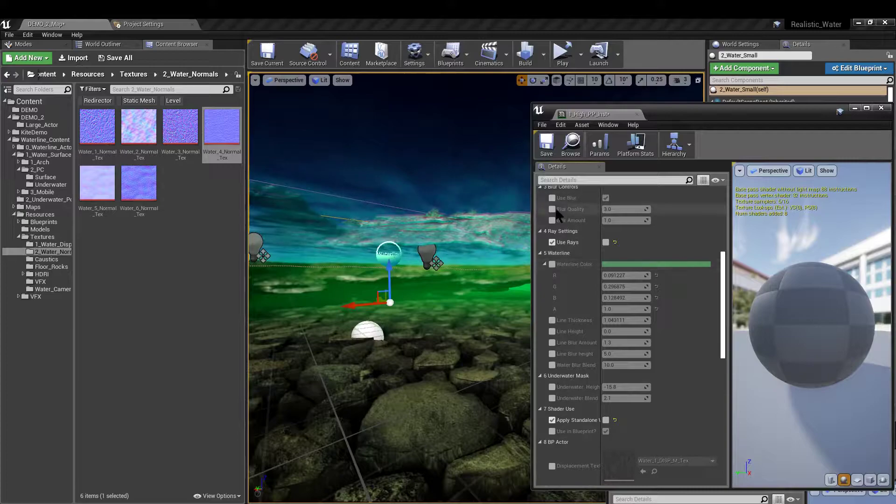
left_click(545, 148)
left_click(882, 108)
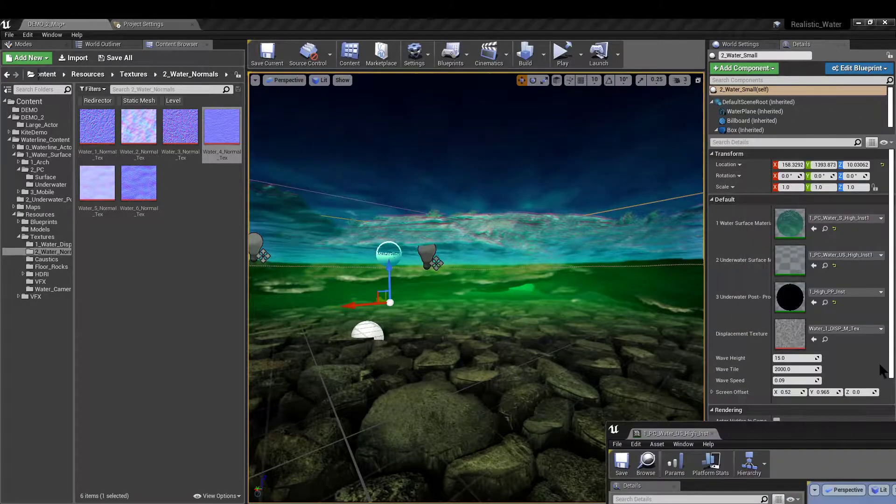
Bring the underwater surface material's editor back up beside the immersive underwater view
left_click_drag(793, 443, 822, 209)
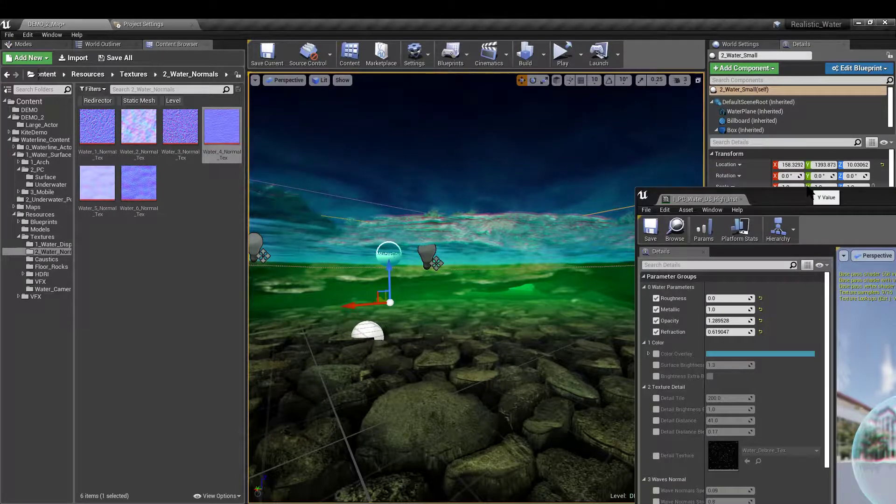
left_click_drag(808, 191, 808, 23)
mouse_move(448, 269)
right_mouse_down()
mouse_move(443, 259)
mouse_move(447, 266)
right_mouse_up()
key("F11")
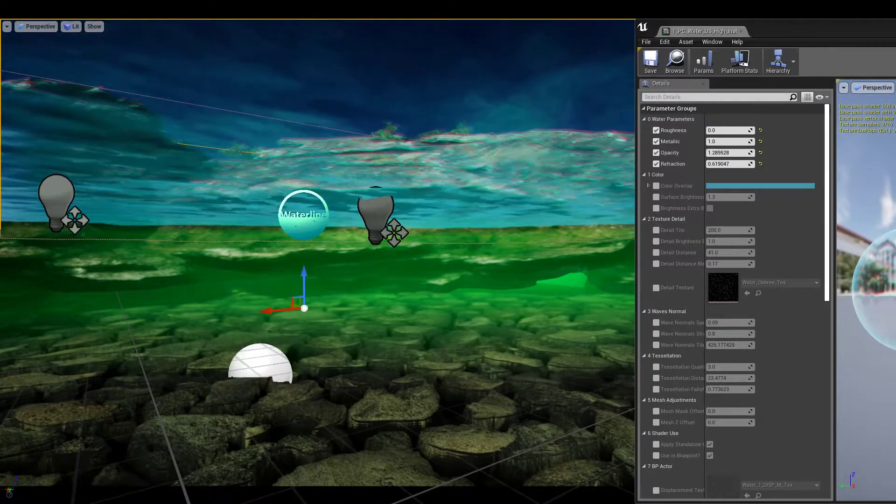
Enable the Color Overlay override and pick a dark teal green with hue about 162 and value about 0.17
left_click(656, 186)
left_click(714, 186)
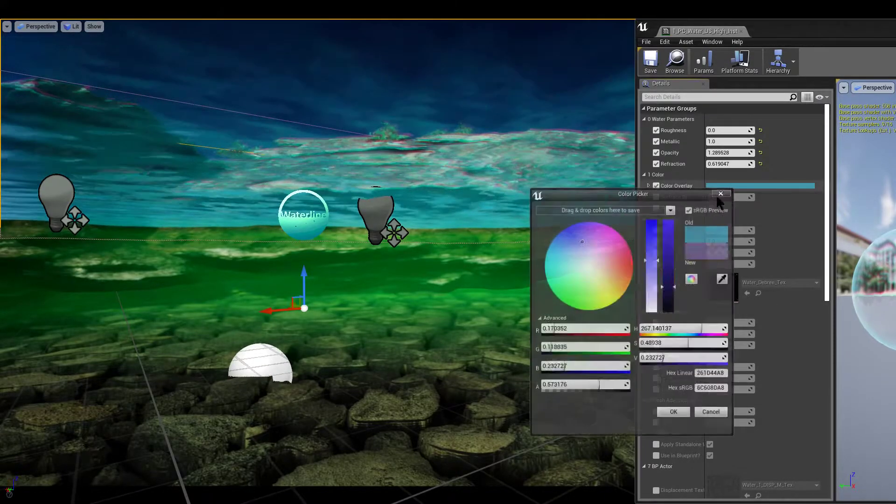
mouse_move(565, 272)
left_mouse_down()
mouse_move(560, 279)
mouse_move(565, 274)
left_mouse_up()
left_click_drag(675, 275, 671, 297)
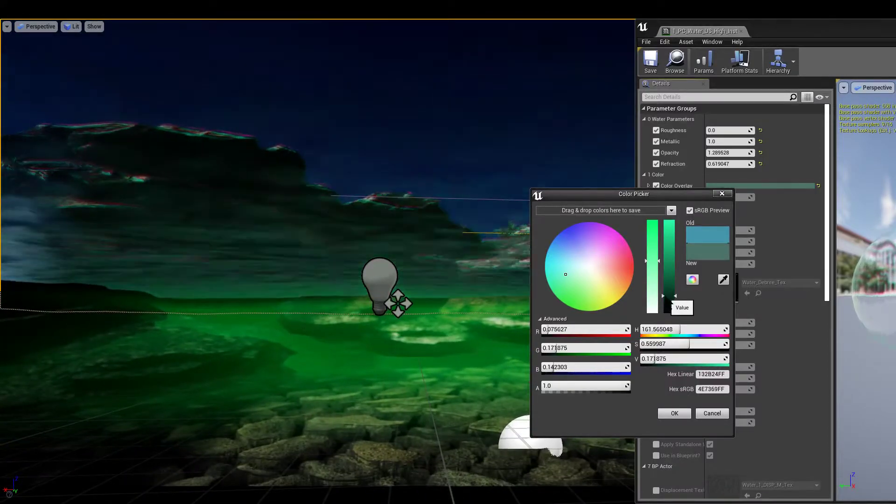
Refine the Color Overlay to saturation 0.375 and value about 0.21, accept it and check the underwater view
left_click_drag(650, 270, 653, 276)
left_click(653, 278)
left_click(669, 293)
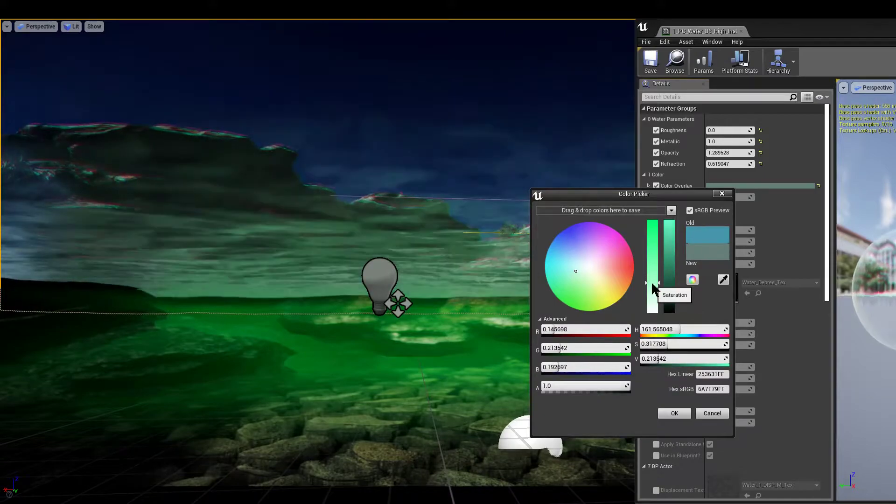
left_click(652, 276)
left_click(652, 277)
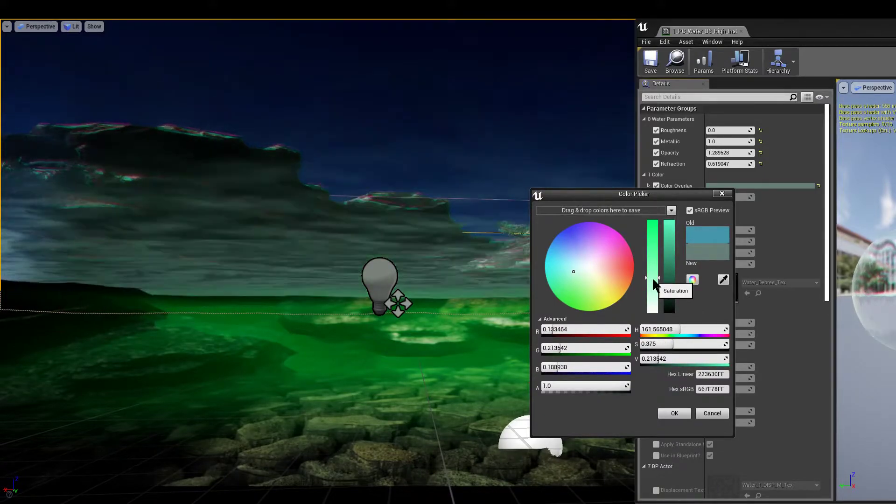
right_click_drag(468, 303, 490, 325)
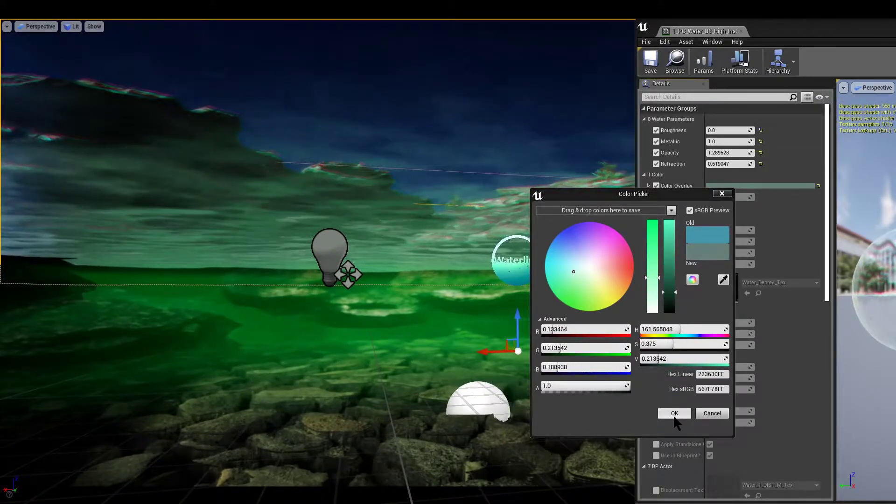
left_click(675, 413)
right_click_drag(625, 397, 635, 407)
right_click_drag(517, 360, 545, 354)
key("F11")
key("F11")
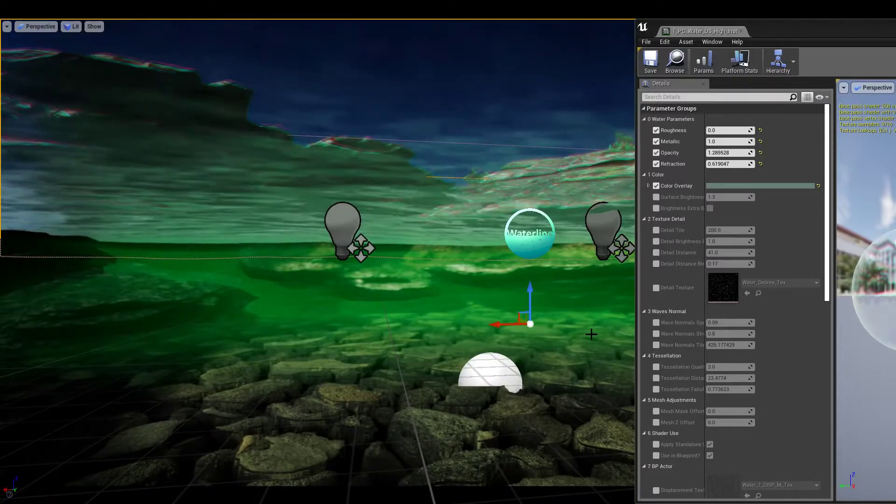
Override Surface Brightness and the extra brightness option, turn the extra brightness on and check the water around its surface
right_click_drag(561, 299, 589, 292)
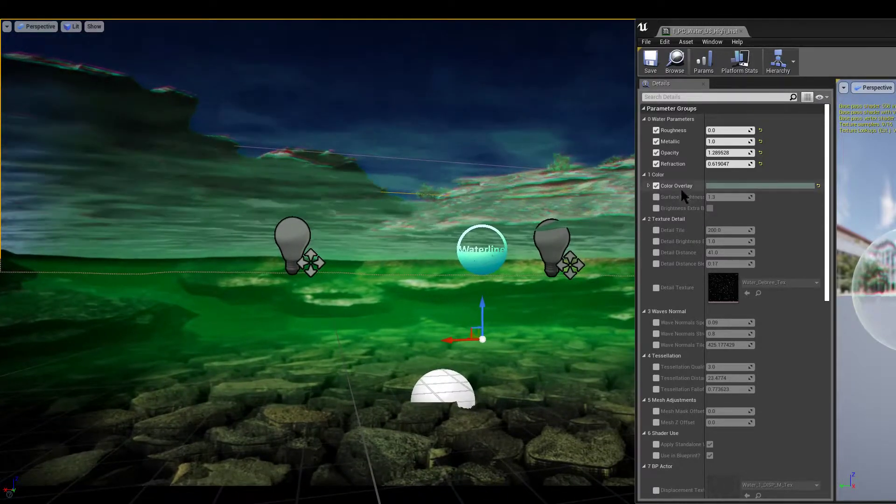
left_click(655, 197)
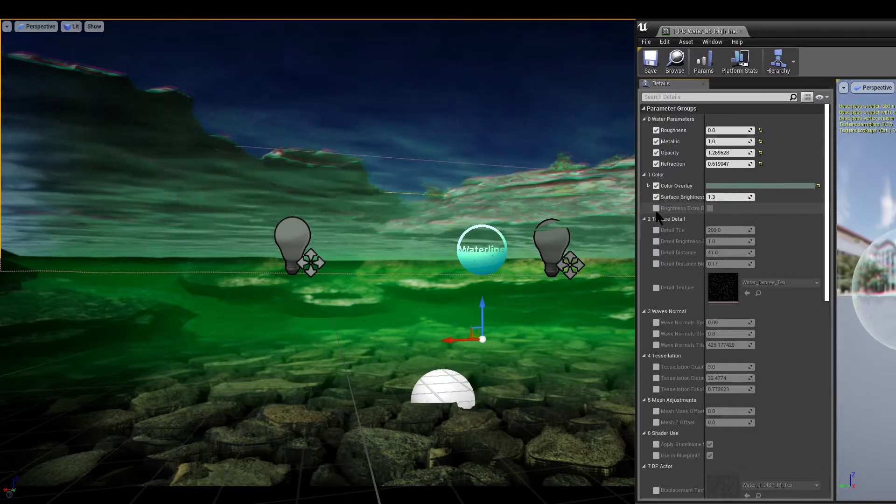
left_click(710, 208)
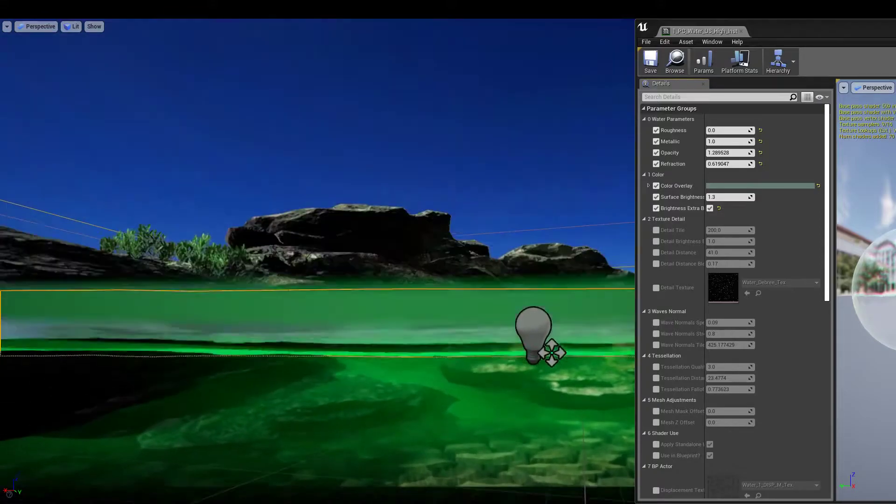
right_click_drag(318, 262, 169, 332)
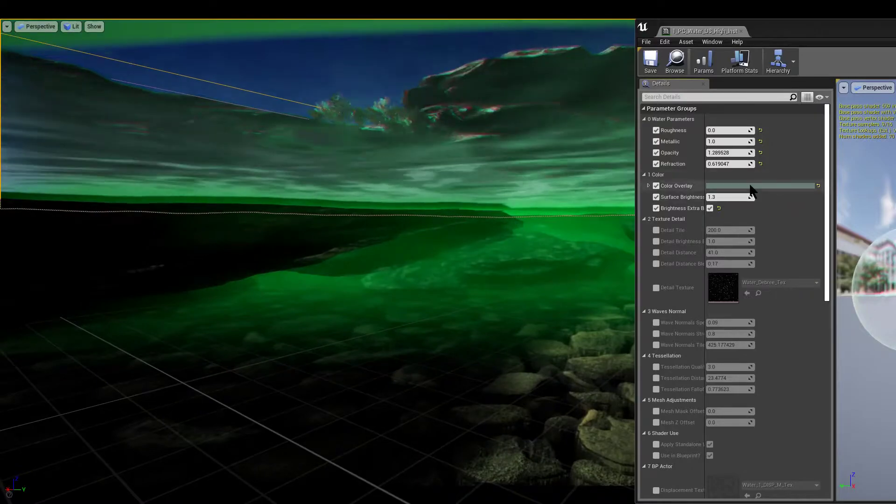
Darken the Color Overlay to a value of about 0.083, accept it and look up at the water surface from below
left_click(760, 186)
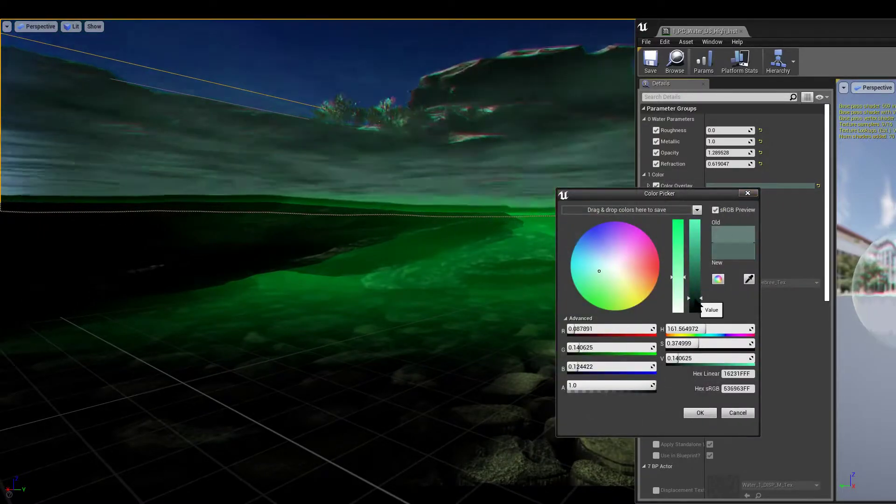
left_click_drag(699, 303, 700, 306)
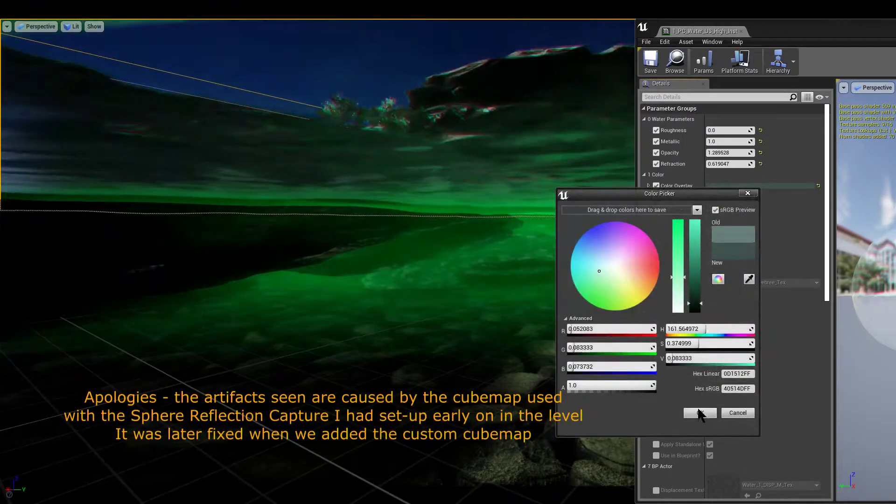
left_click(700, 412)
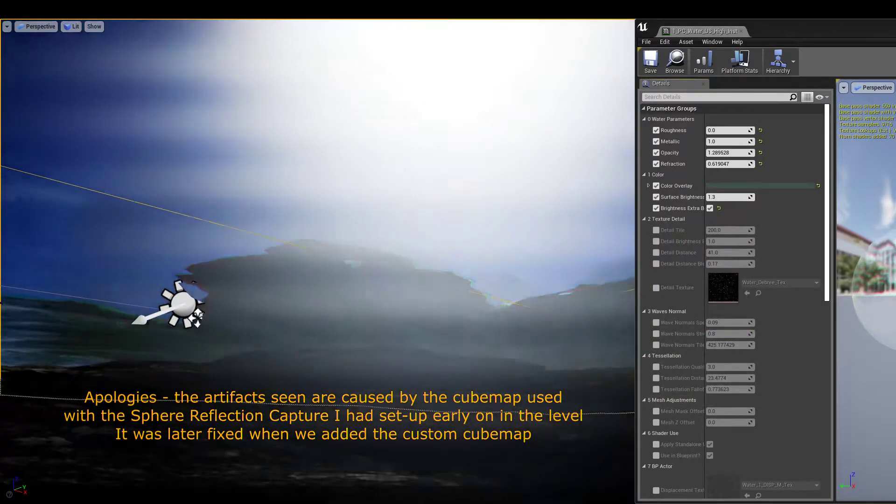
right_click_drag(396, 302, 418, 279)
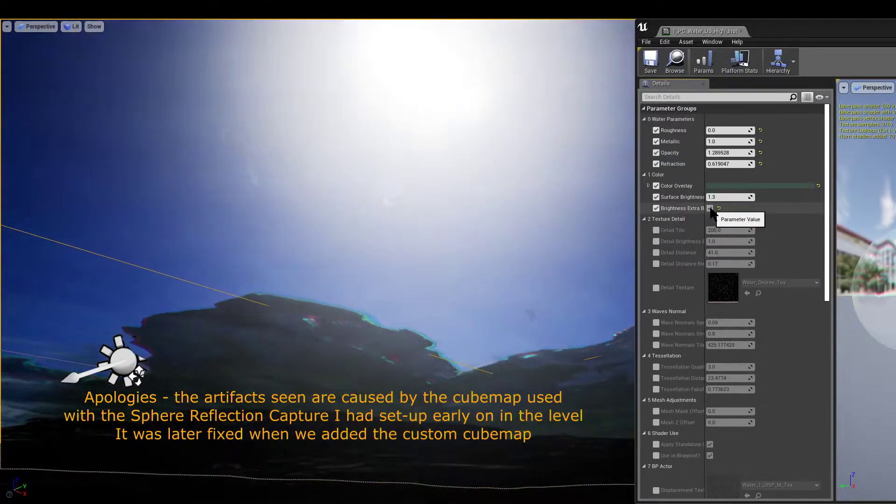
Turn off the extra brightness option, set Surface Brightness to 1 and check the sun's glow through the surface
left_click(710, 208)
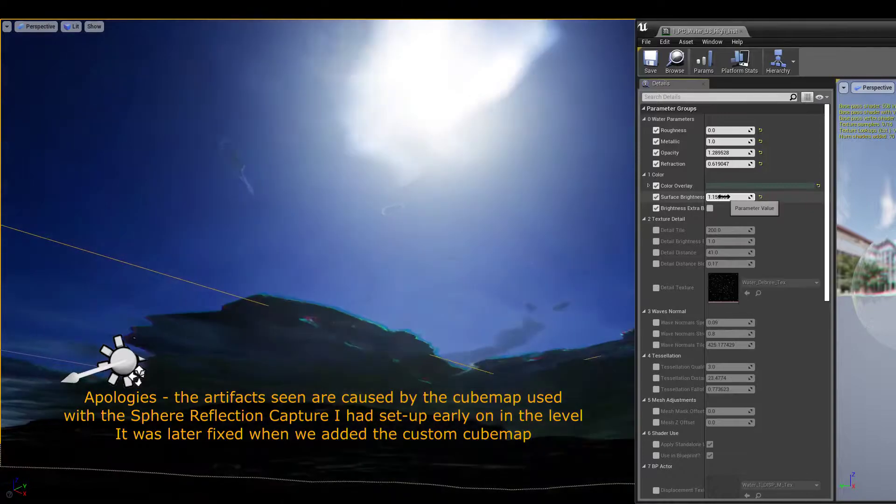
left_click(727, 197)
type("1")
key("Return")
right_click_drag(568, 214, 672, 254)
right_click_drag(317, 233, 383, 187)
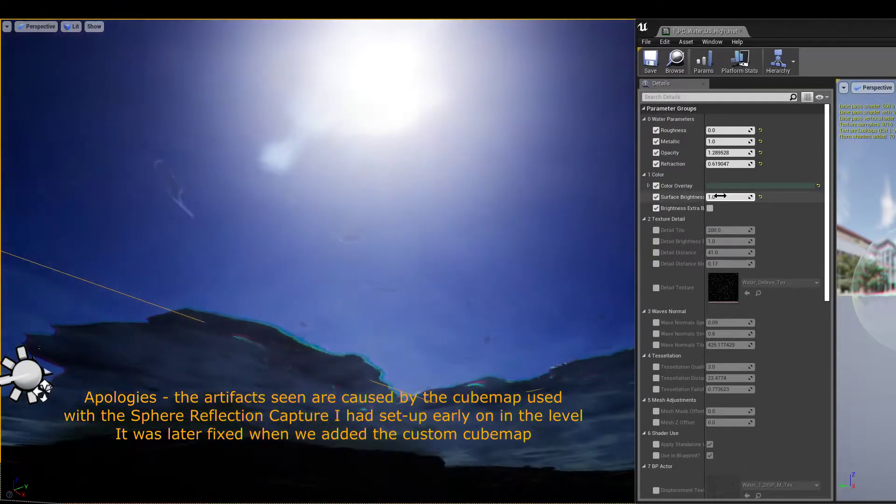
Try the default Surface Brightness and a higher one of about 1.48, and set it back to 1.0
mouse_move(738, 197)
left_mouse_down()
mouse_move(726, 196)
mouse_move(747, 197)
left_mouse_up()
left_click(761, 197)
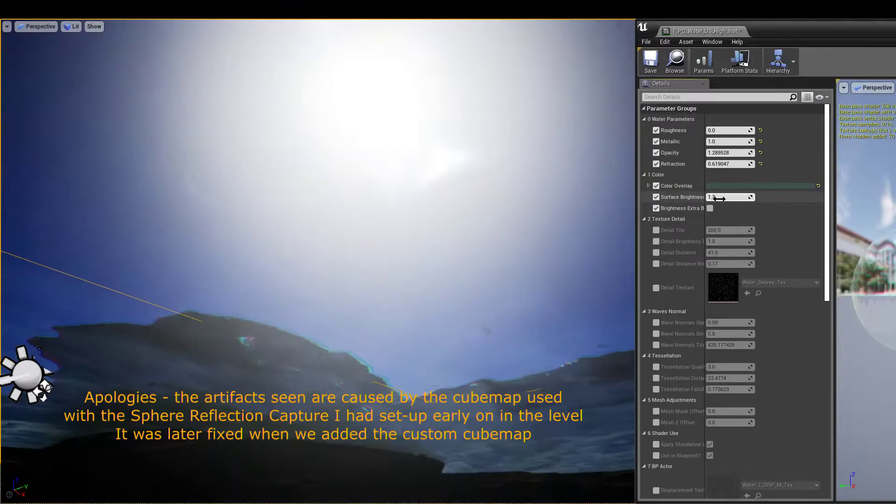
left_click_drag(727, 197, 728, 198)
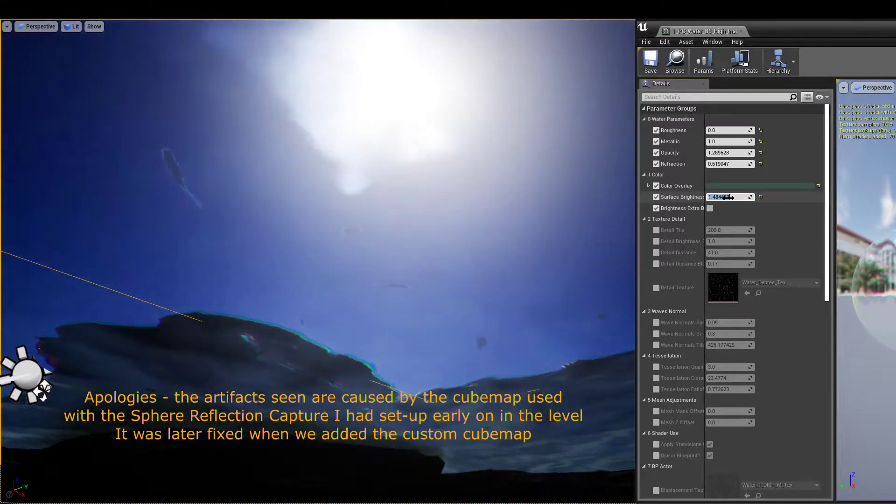
key("Return")
right_click_drag(576, 216, 550, 234)
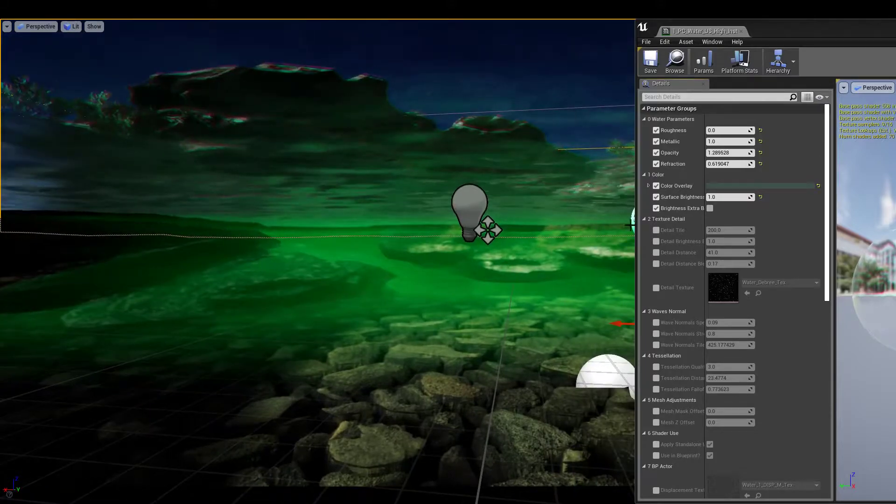
Enable the Detail Tile and Detail Brightness overrides, set them to 10 and 5, and check the underwater surface
left_click(656, 230)
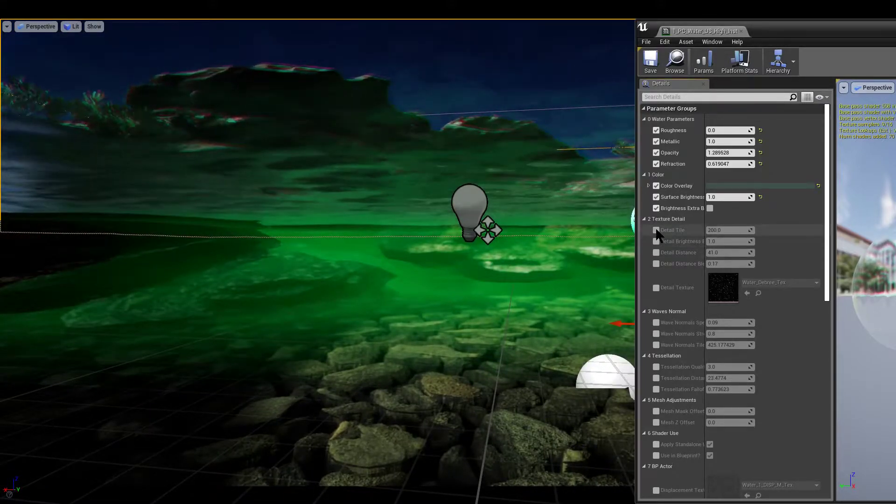
left_click(719, 230)
type("1")
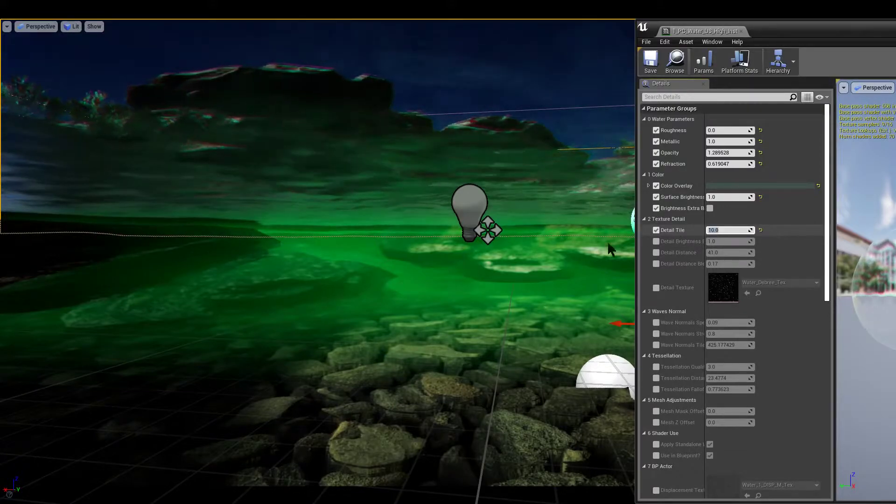
key("Return")
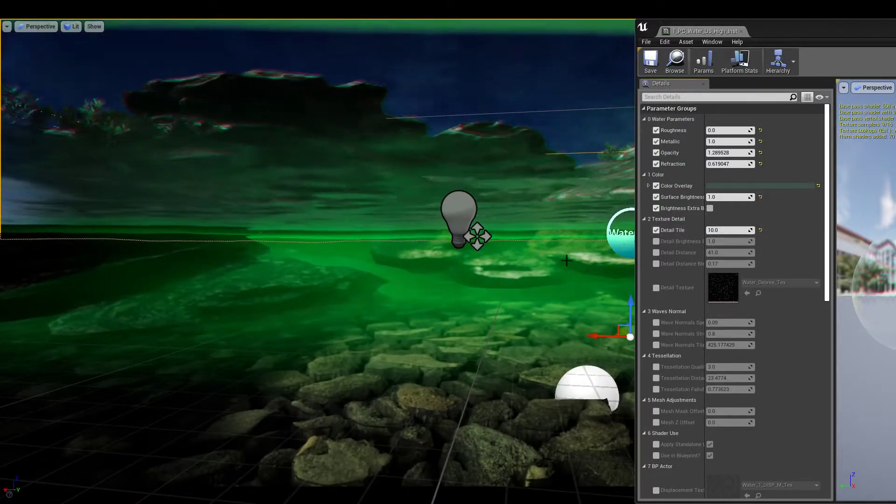
left_click(656, 241)
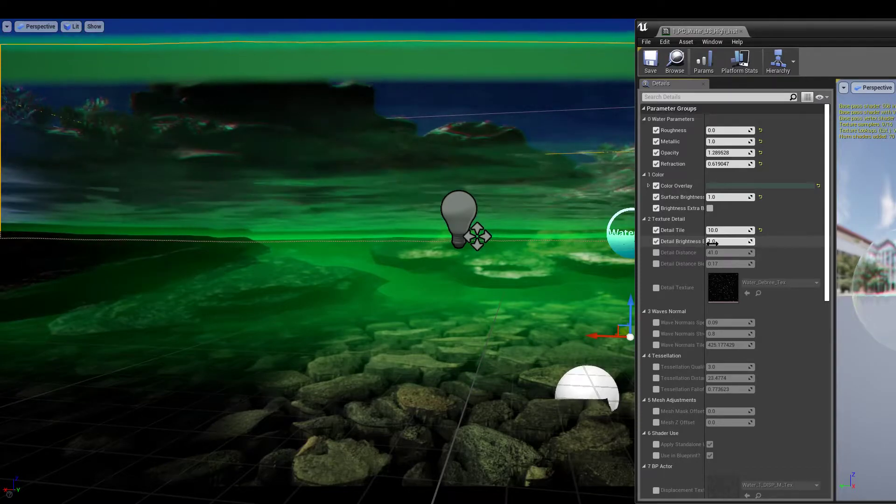
left_click_drag(711, 244, 730, 243)
right_click_drag(523, 249, 583, 227)
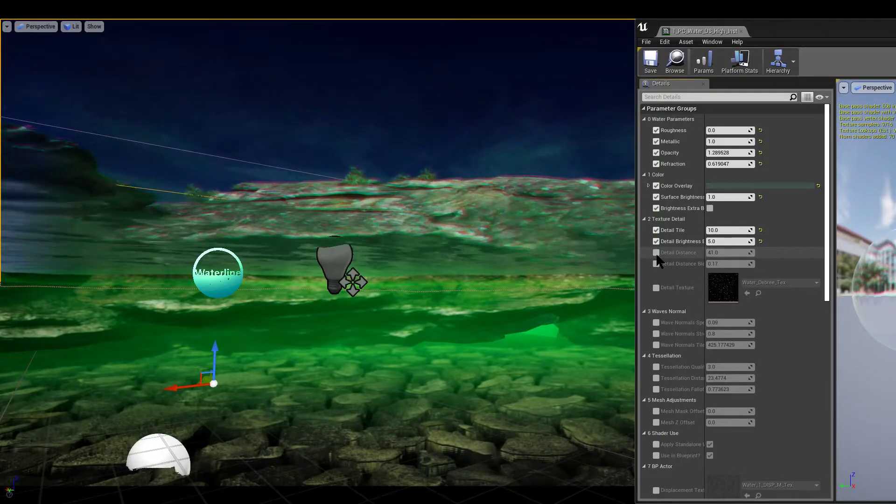
Set Detail Tile to 0 and Detail Brightness to 10, and collapse the Texture Detail group
mouse_move(612, 266)
right_mouse_down()
mouse_move(609, 245)
mouse_move(607, 266)
right_mouse_up()
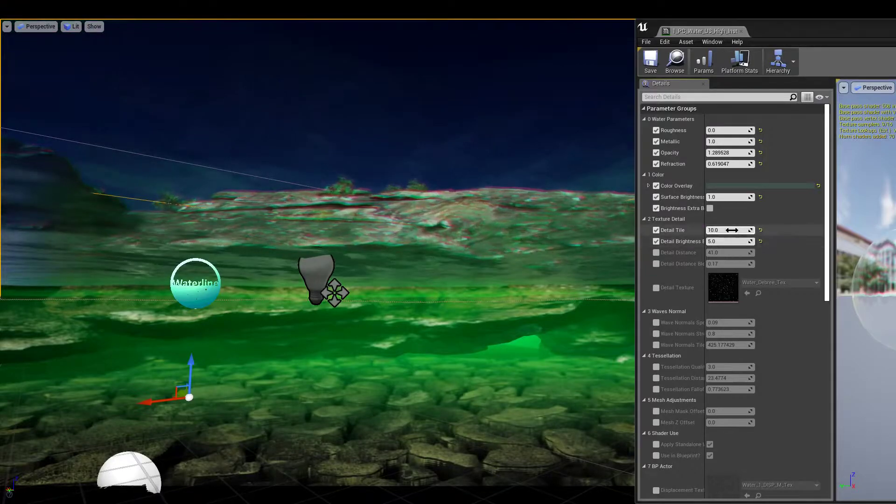
key("Return")
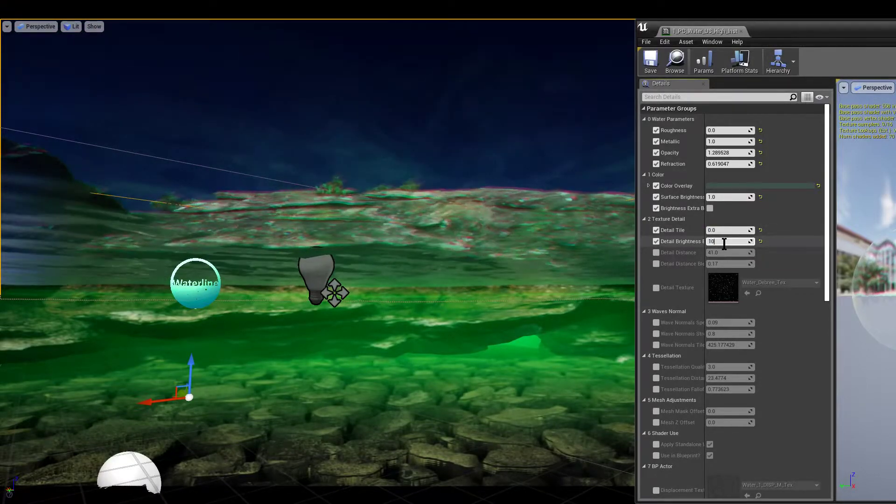
left_click(644, 218)
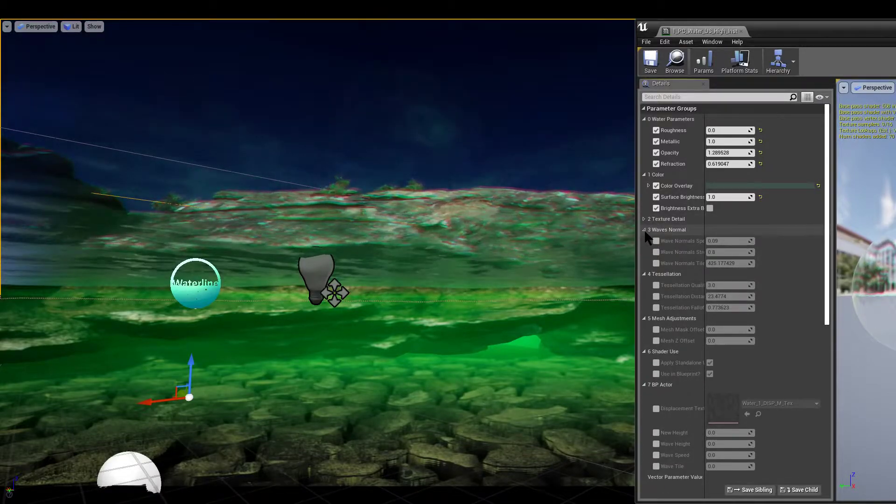
Override Wave Normals Speed with 0.07 and Wave Normals Tile with 800, and check the ripples in the underwater view
left_click(656, 241)
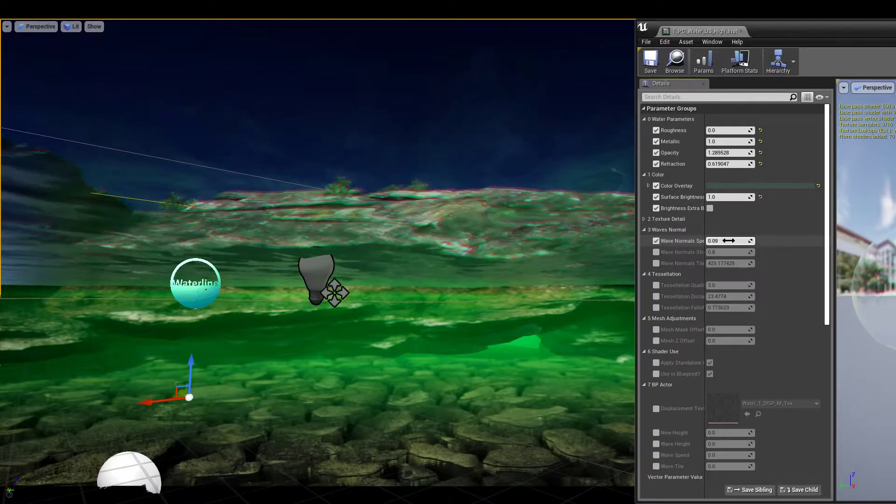
left_click(733, 241)
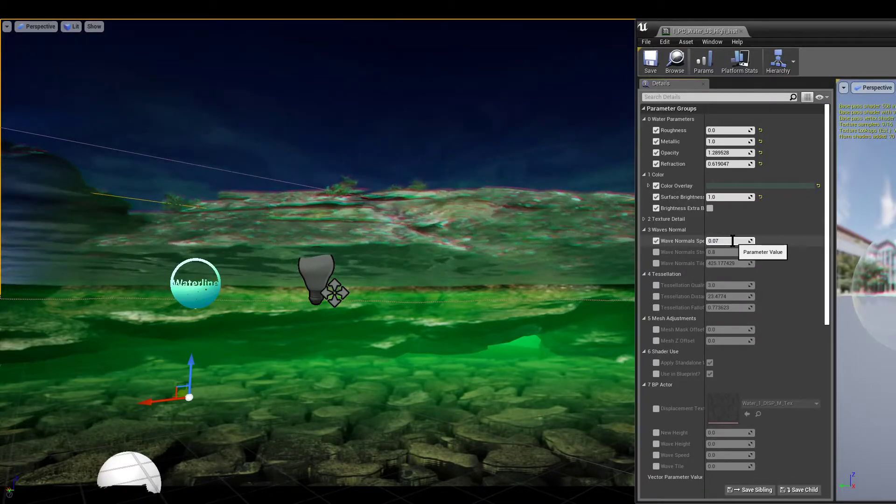
key("Return")
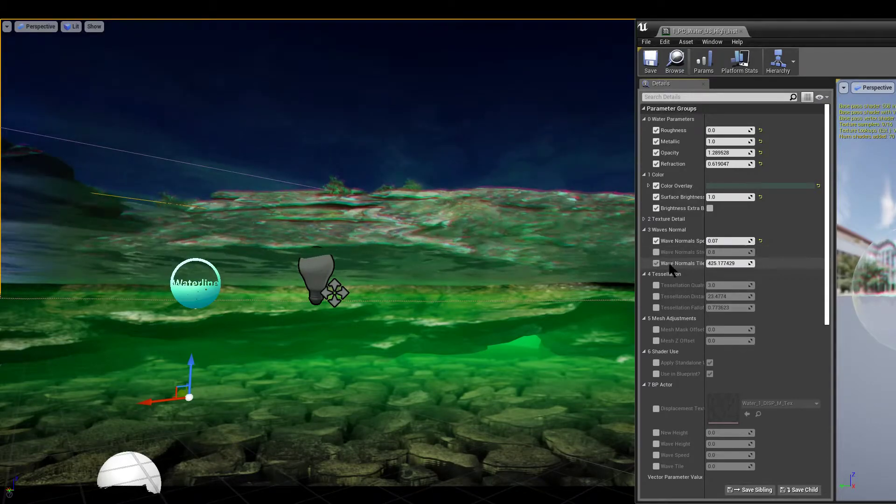
left_click(715, 263)
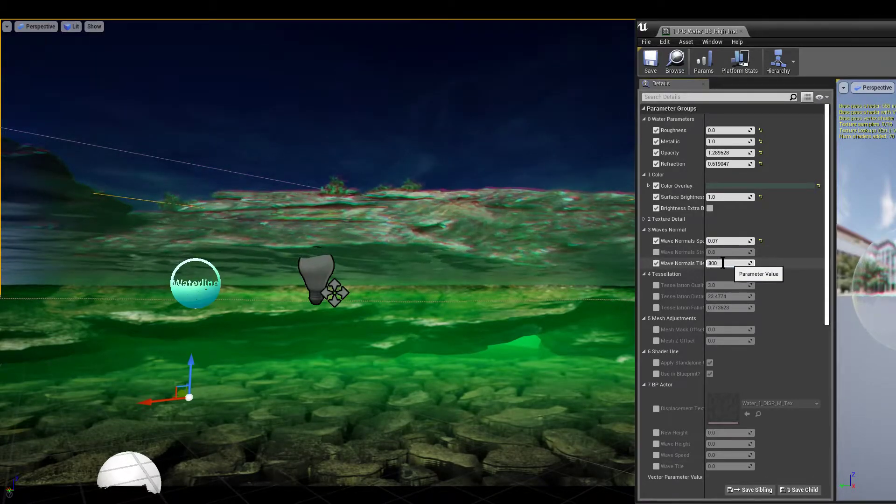
key("Return")
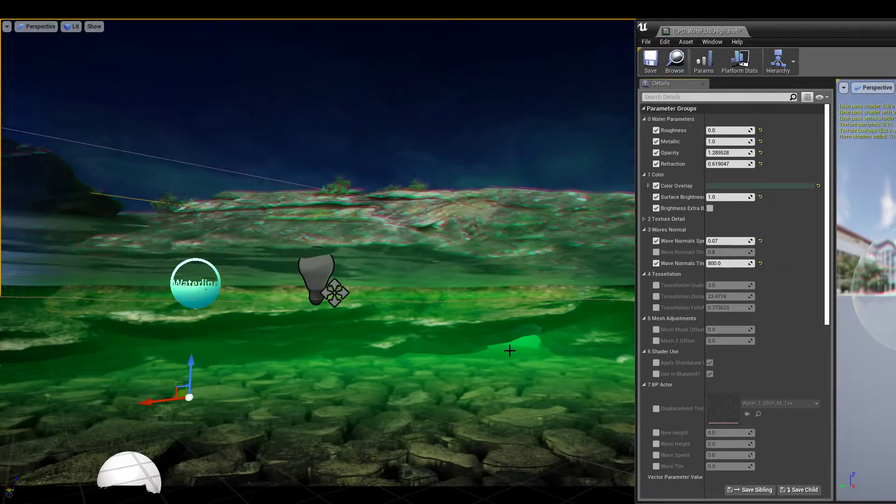
middle_click_drag(511, 349, 531, 325)
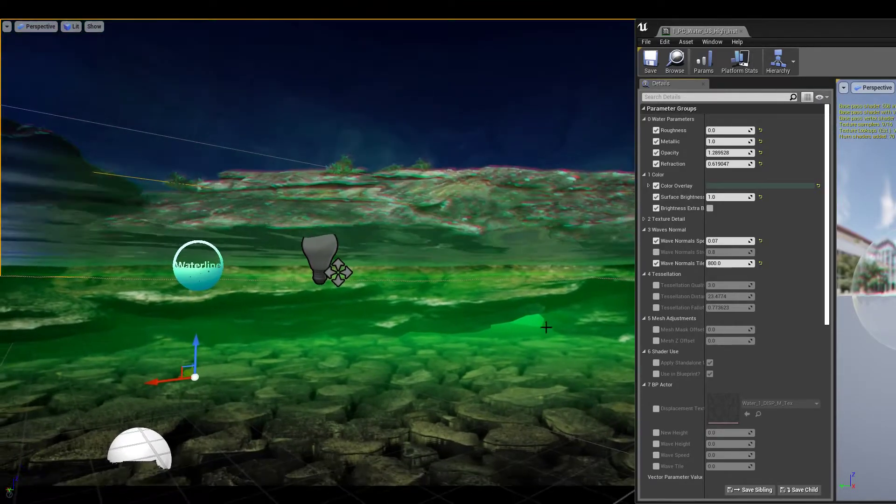
middle_click_drag(589, 304, 551, 306)
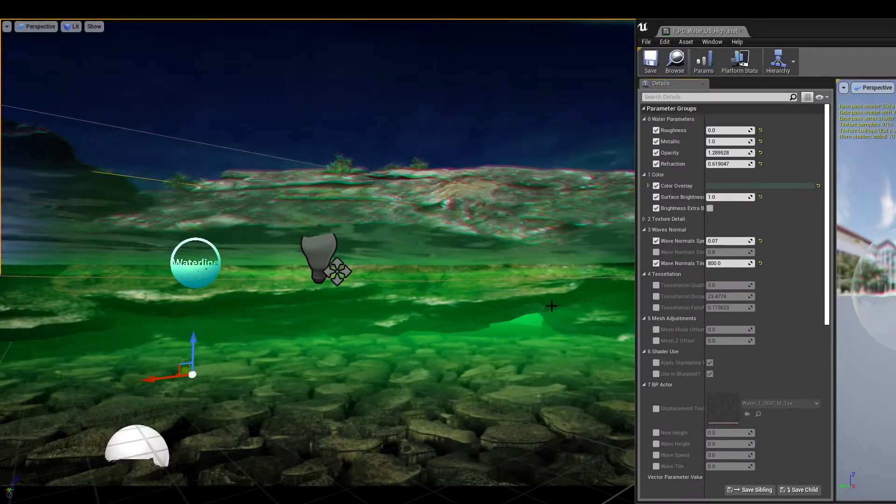
middle_click_drag(485, 293, 488, 273)
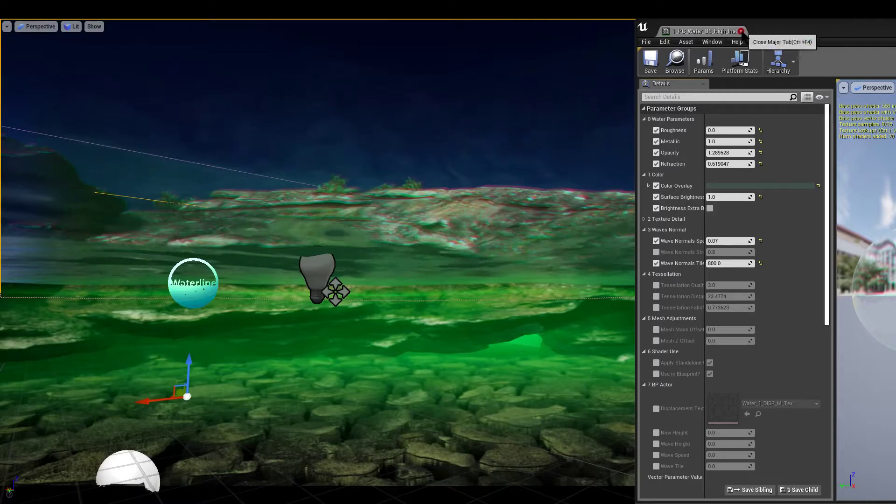
Close the underwater surface material and open the post-process material 1_High_PP_Inst beside the immersive level view
left_click(741, 31)
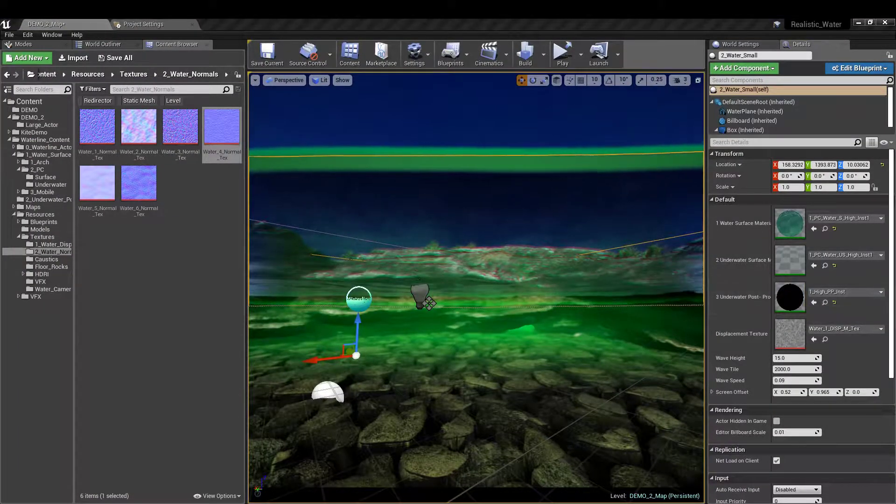
double_click(790, 296)
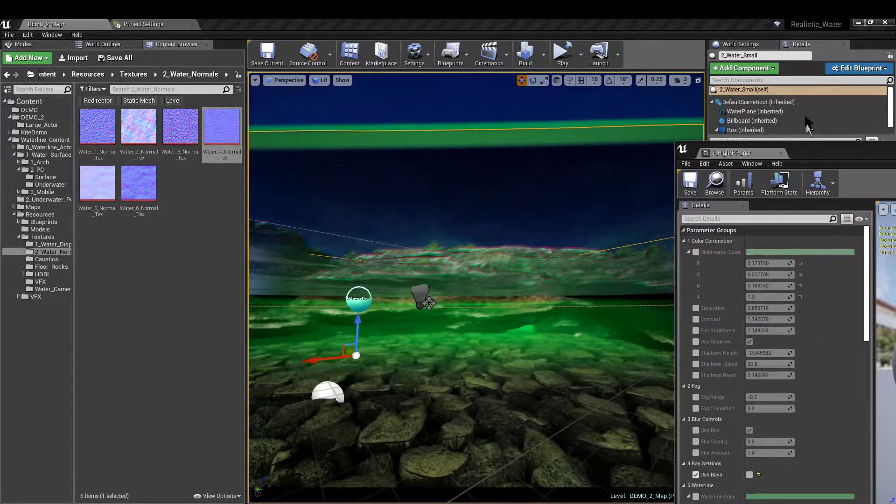
left_click_drag(811, 141, 810, 19)
right_click_drag(607, 224, 590, 224)
key("F11")
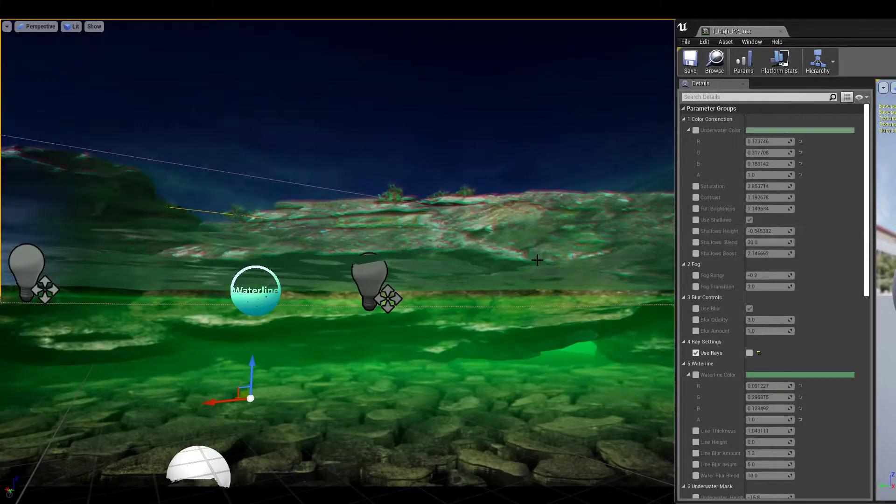
Hide the editor icons with game view and place the camera just below the water surface facing the rocks
right_click_drag(538, 260, 523, 266)
middle_click_drag(535, 275, 538, 252)
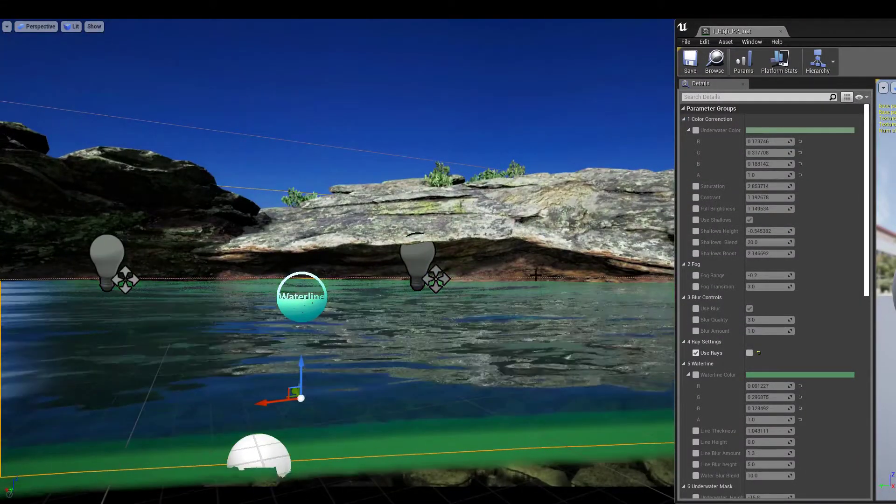
key("g")
right_click_drag(536, 275, 530, 346)
right_click_drag(621, 289, 622, 252)
key("q")
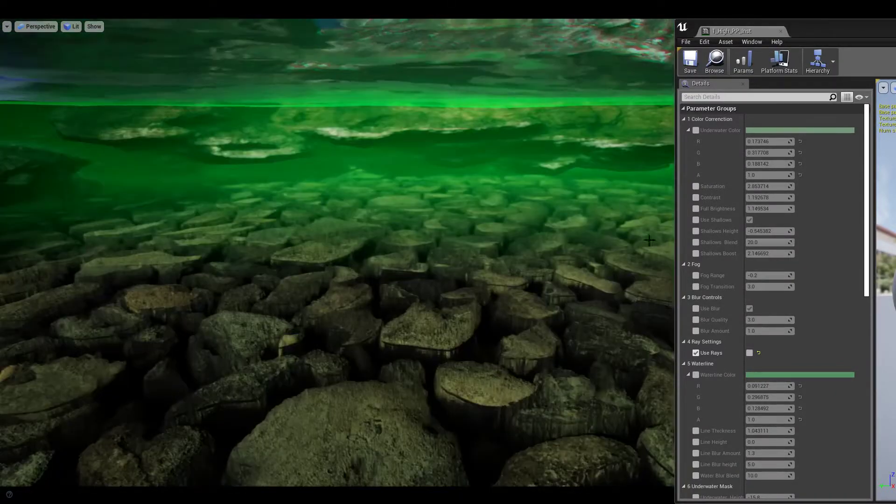
Override Underwater Color with a darker teal, about R 0.11, G 0.219, B 0.203, and collapse its channel values
left_click(696, 130)
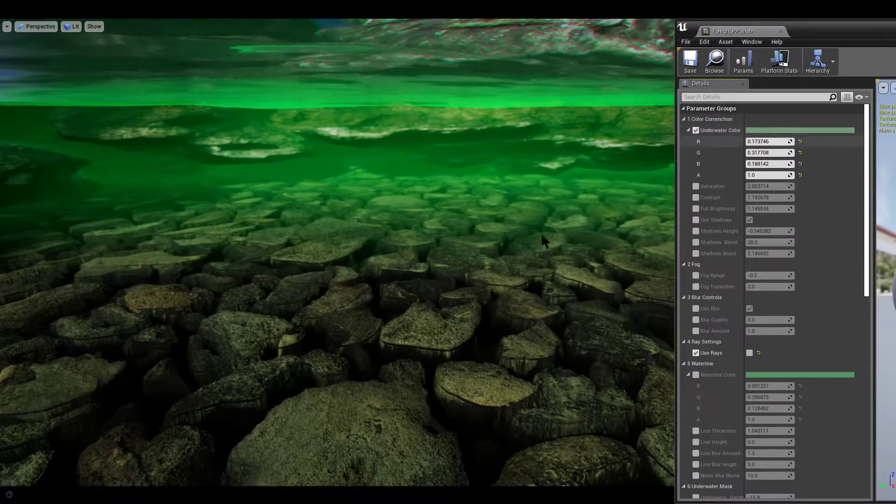
left_click(765, 132)
mouse_move(590, 208)
left_mouse_down()
mouse_move(612, 216)
mouse_move(596, 212)
left_mouse_up()
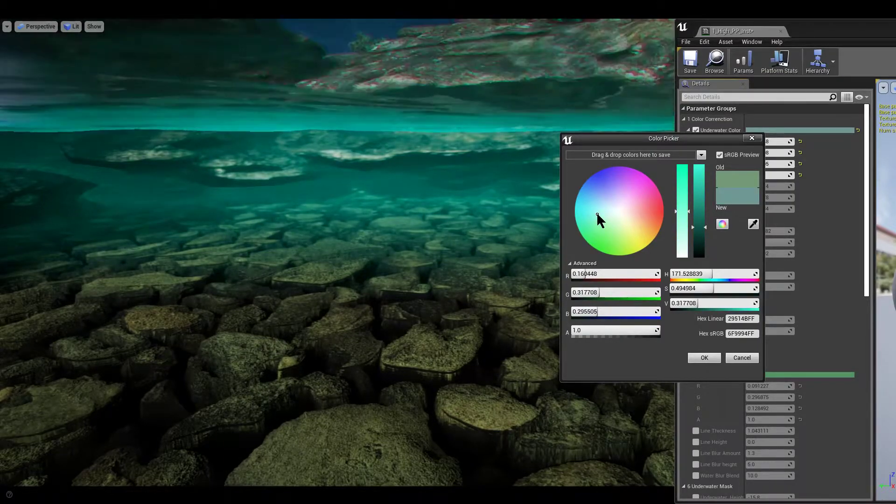
left_click_drag(698, 229, 700, 235)
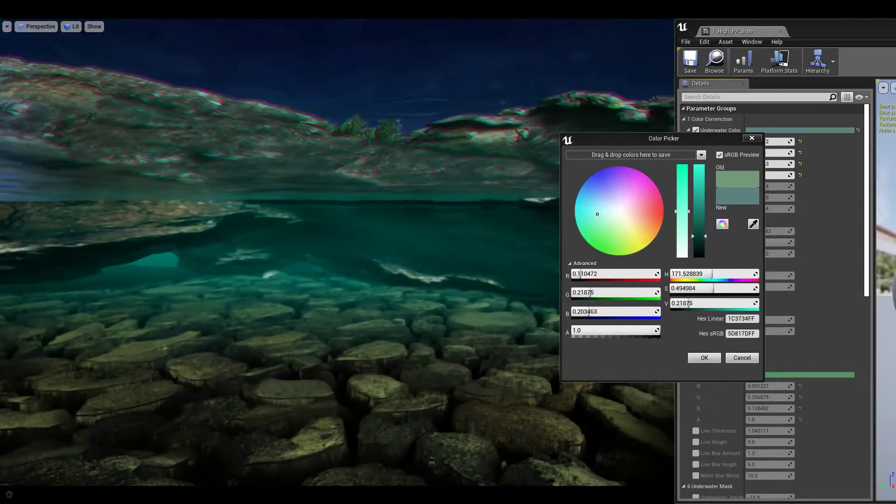
left_click(702, 358)
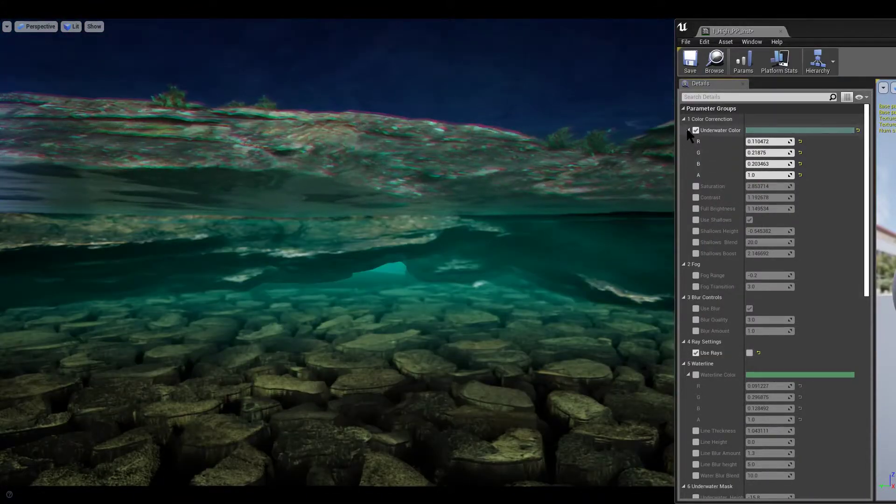
left_click(688, 130)
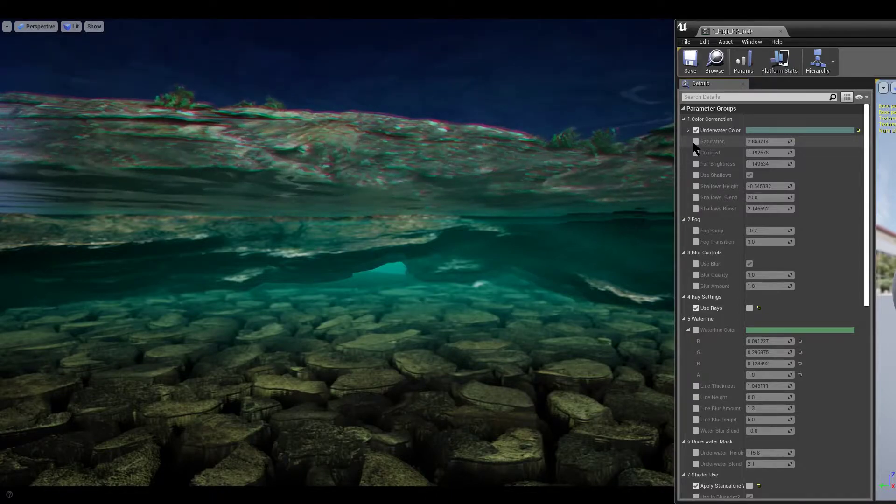
Override Saturation with 3 and Full Brightness with about 1.617 in the Color Correction group
mouse_move(764, 142)
left_mouse_down()
mouse_move(814, 142)
mouse_move(770, 141)
left_mouse_up()
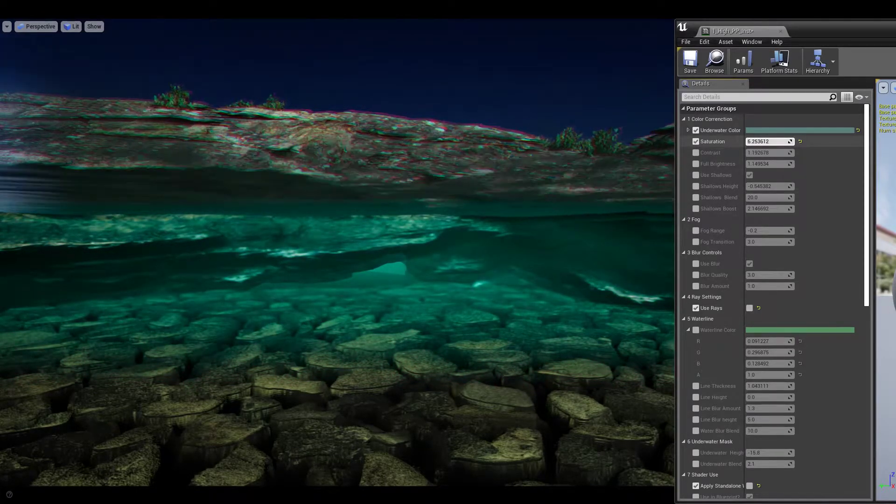
left_click(766, 143)
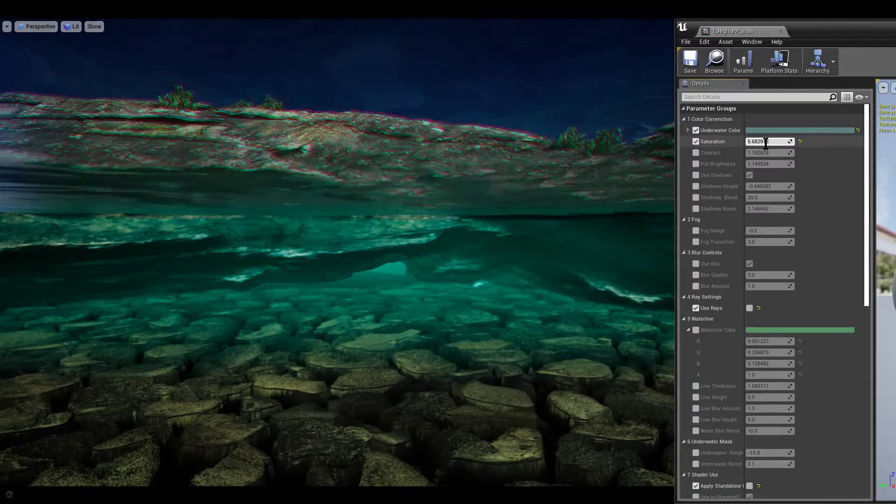
type("3")
key("Return")
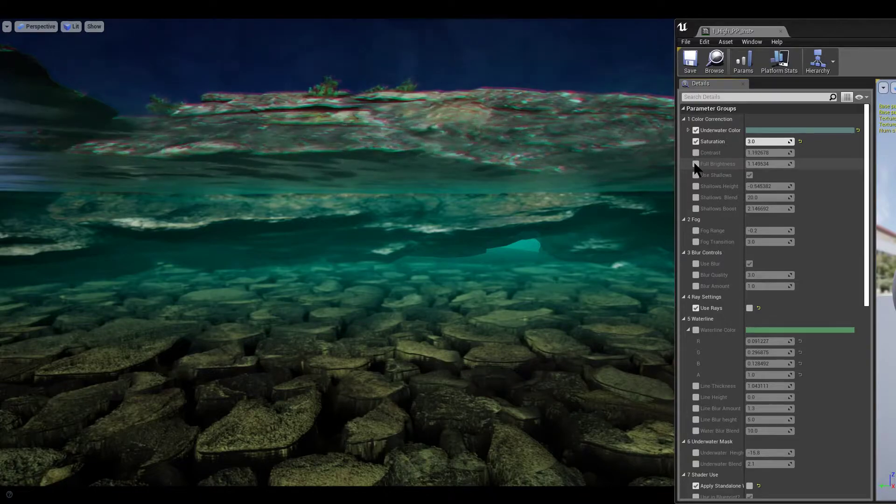
left_click(696, 164)
left_click_drag(763, 164, 770, 163)
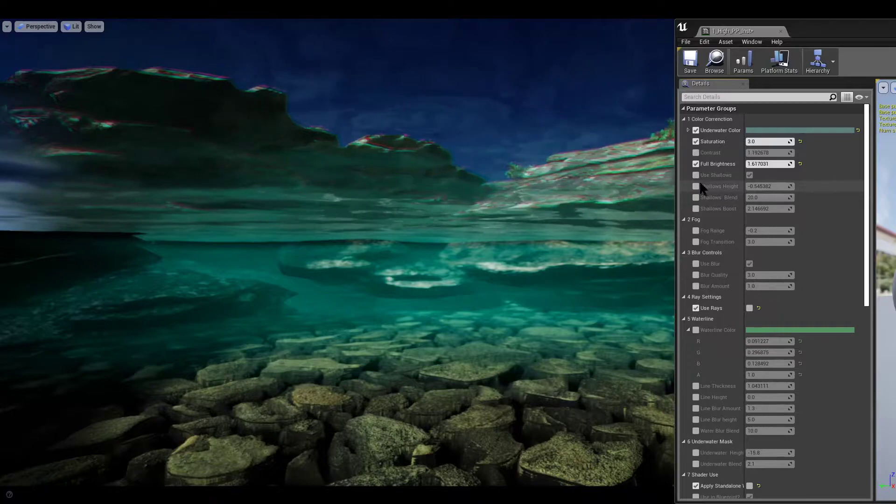
Override Shallows Height with about -9.45 and Shallows Blend with about 3.43
left_click(695, 186)
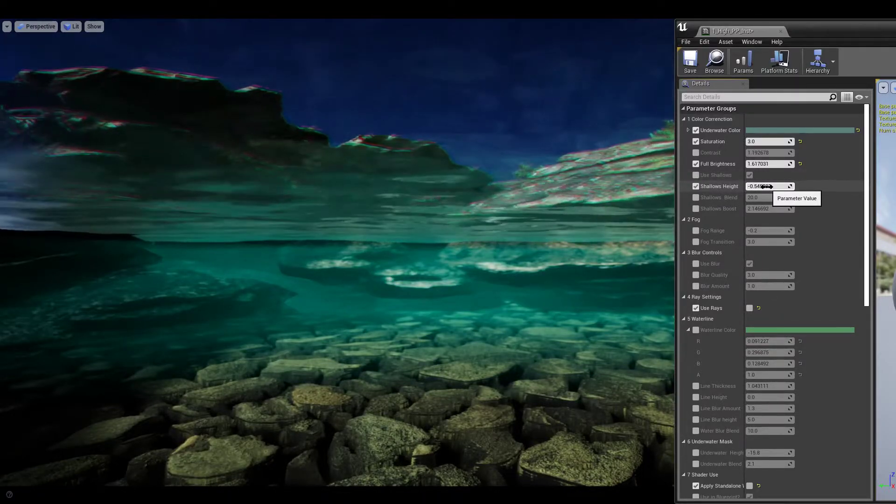
left_click_drag(769, 186, 750, 186)
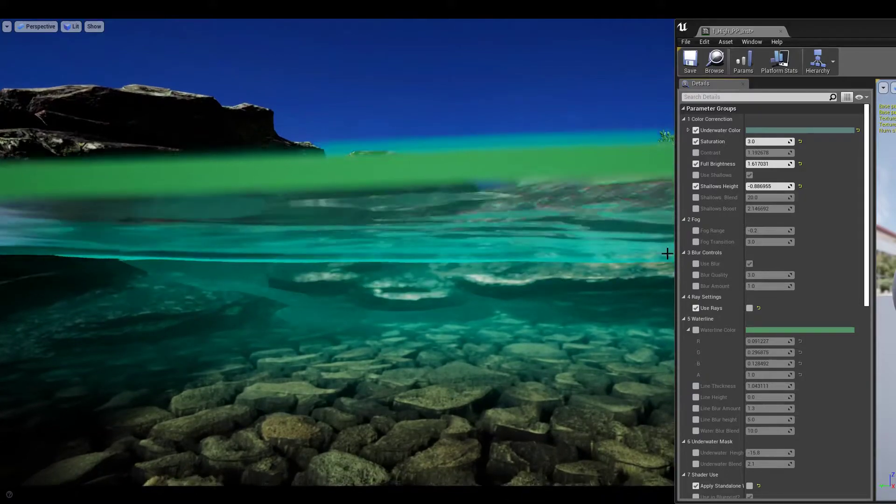
left_click_drag(768, 187, 754, 187)
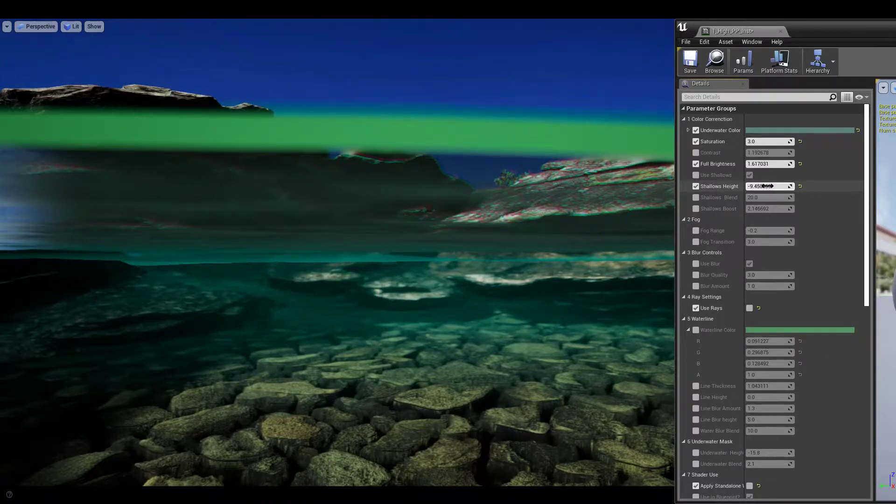
left_click(696, 198)
mouse_move(757, 197)
left_mouse_down()
mouse_move(737, 197)
mouse_move(763, 198)
left_mouse_up()
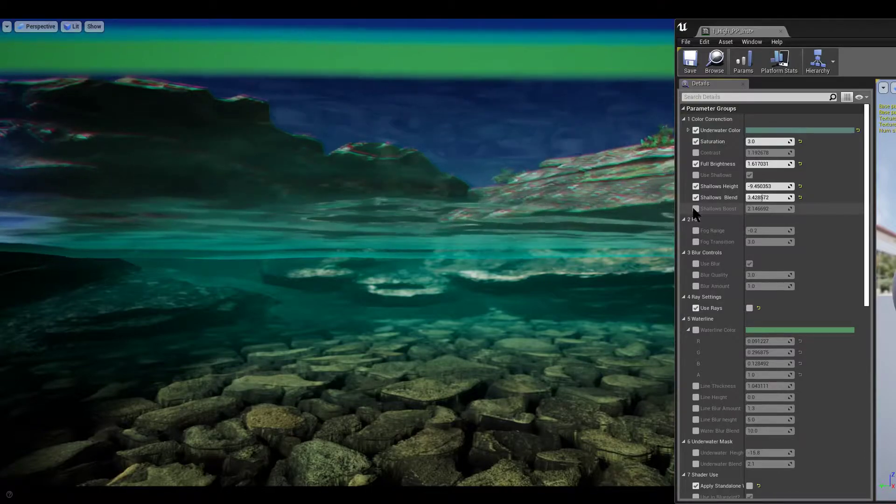
Override Shallows Boost, trying 3 and 2.5 before settling on 2.7
left_click(696, 209)
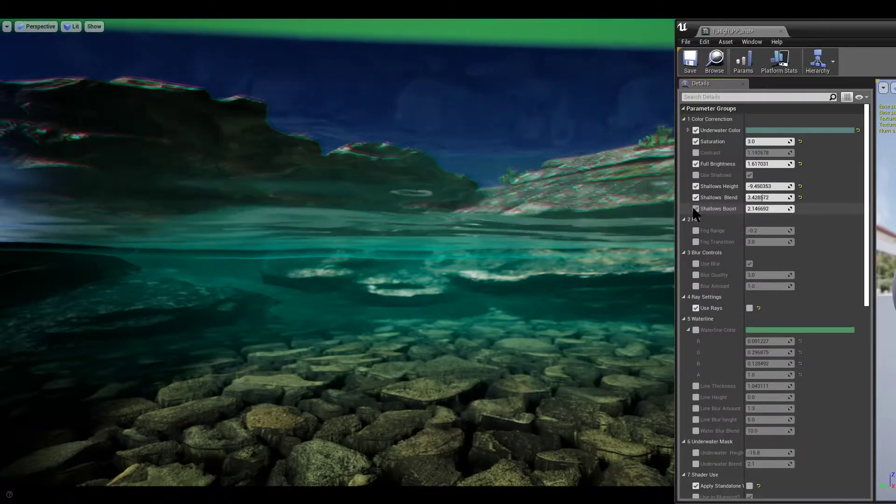
left_click(770, 209)
type("3")
key("Return")
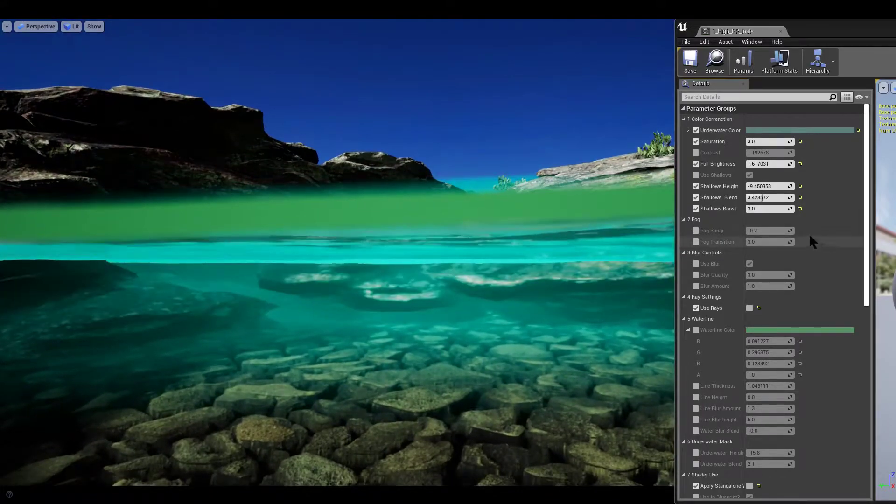
left_click(767, 208)
type("2")
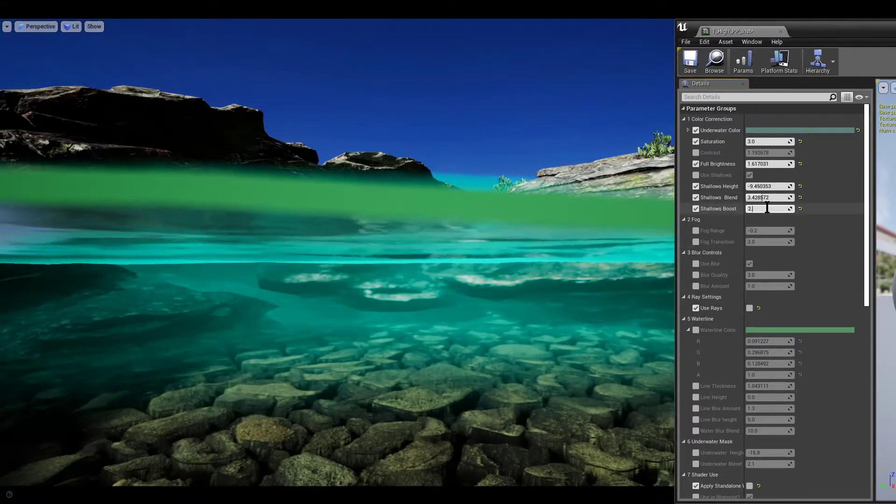
type(".5")
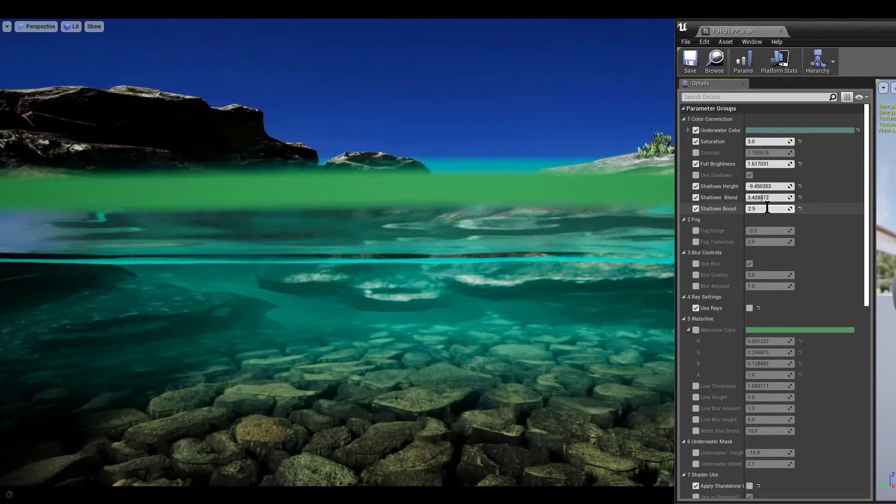
key("BackSpace")
type("74")
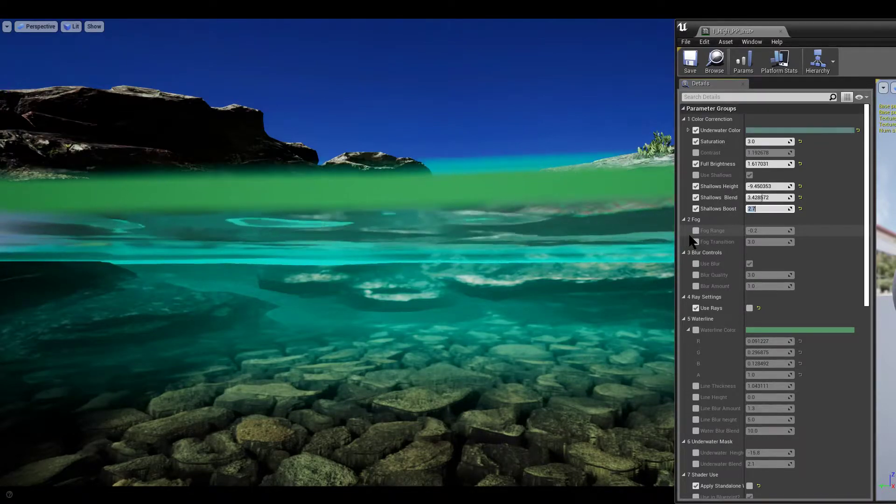
Override Fog Range with 0.03 and Fog Transition with about 5.18 to thicken the underwater fog
left_click(696, 230)
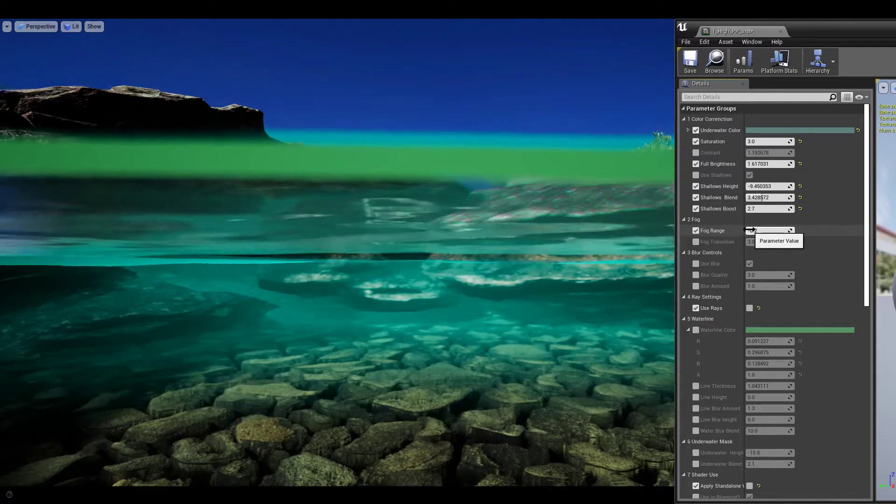
left_click(766, 231)
type("0")
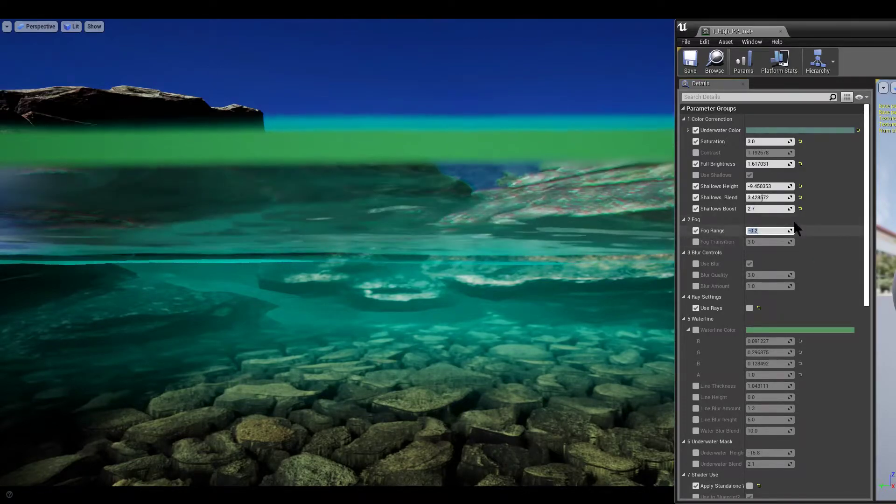
key("Return")
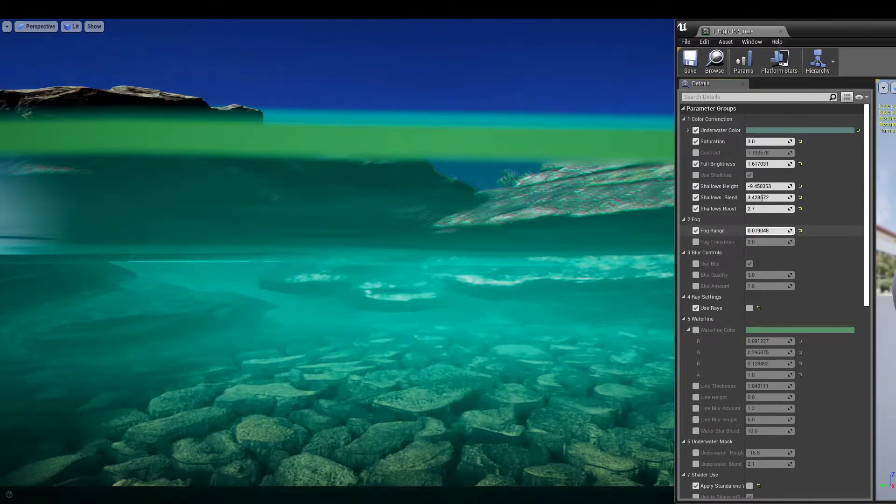
left_click_drag(768, 231, 777, 231)
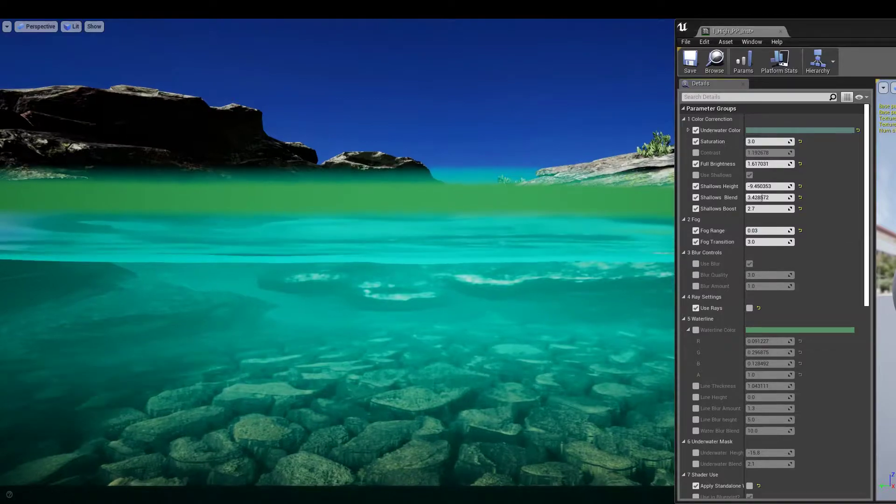
left_click_drag(767, 242, 781, 242)
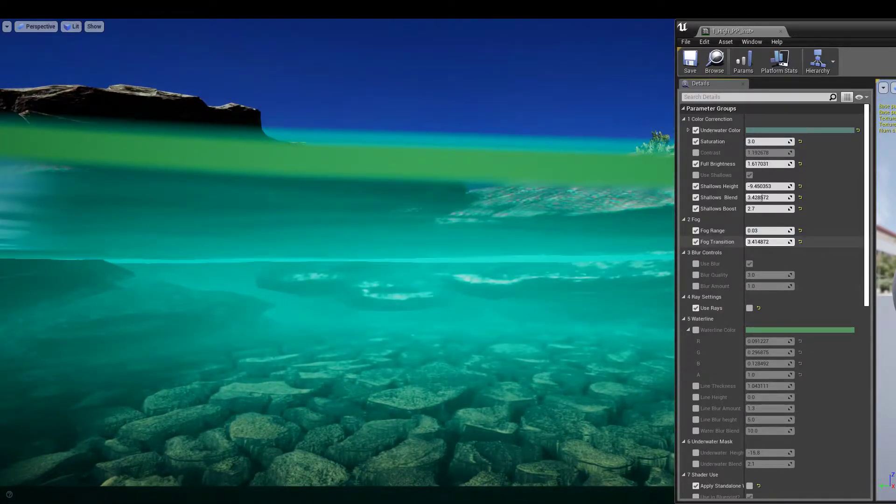
left_click_drag(770, 242, 808, 241)
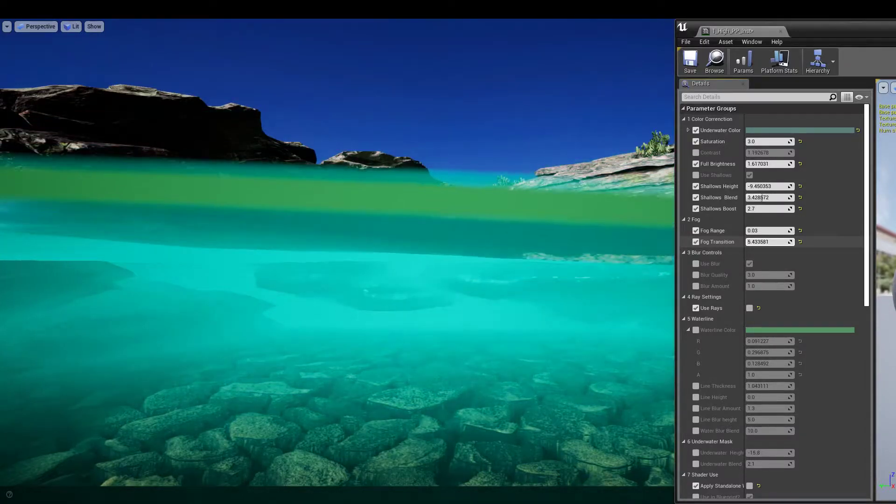
Lower Shallows Boost to about 2.6 and check the shallows around the pool from below the surface
right_click_drag(585, 252, 651, 247)
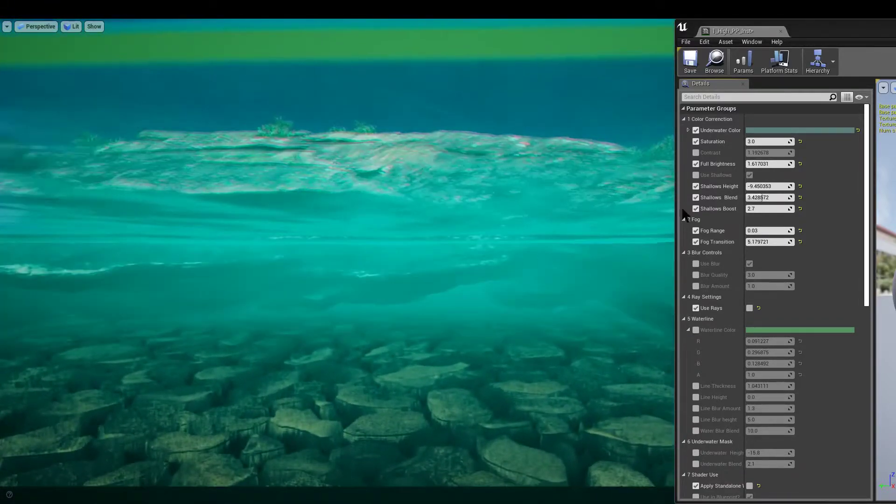
mouse_move(765, 208)
left_mouse_down()
mouse_move(757, 209)
mouse_move(775, 208)
mouse_move(763, 208)
left_mouse_up()
right_click_drag(546, 220, 545, 211)
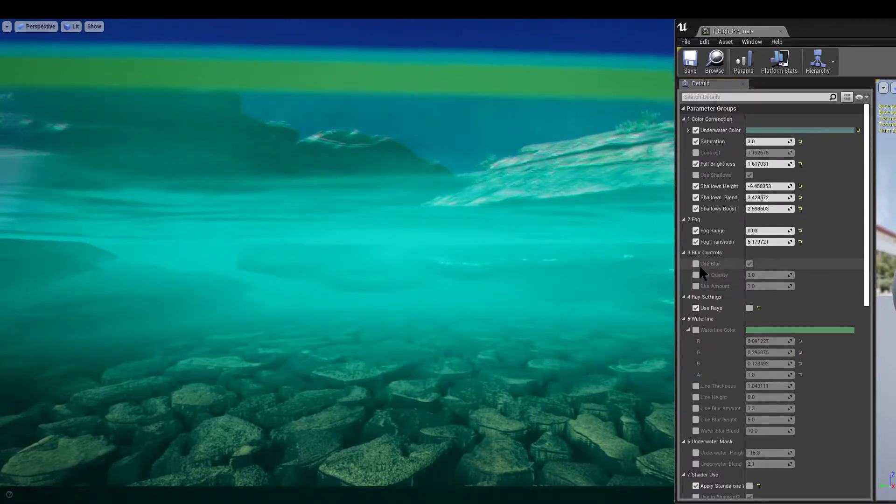
Override Blur Amount with 1.5, and refine the fog with Fog Range 0.035 and Fog Transition 5.2
left_click(696, 286)
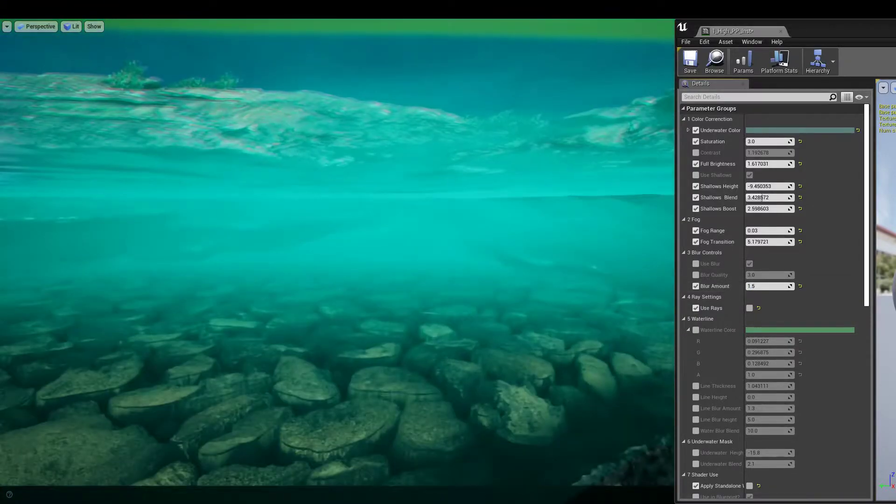
key("Return")
mouse_move(568, 279)
right_mouse_down()
mouse_move(536, 275)
mouse_move(568, 278)
right_mouse_up()
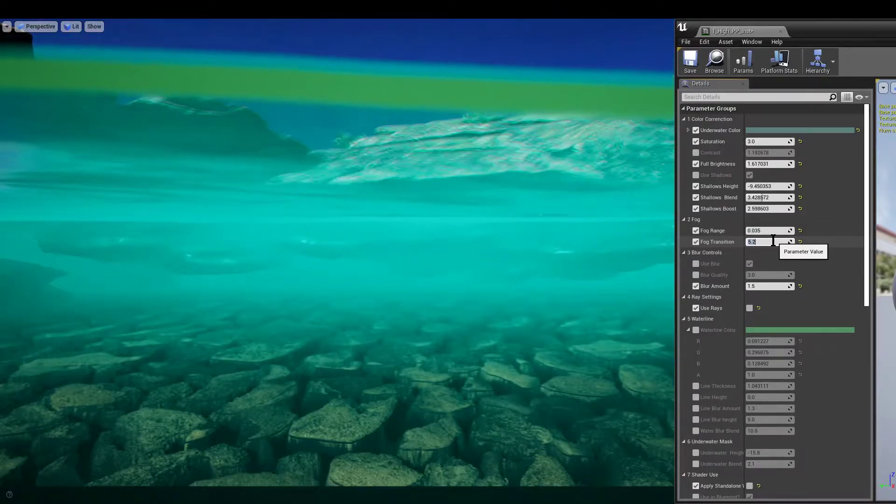
right_click_drag(355, 252, 308, 256)
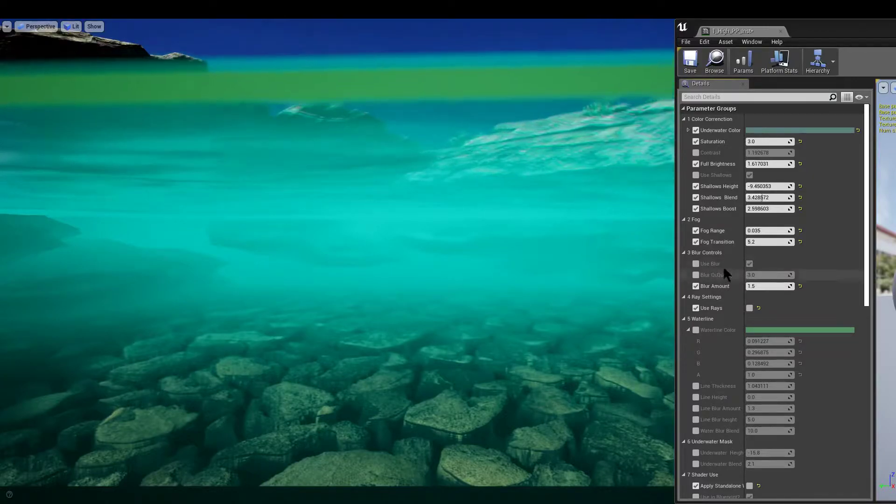
Turn on Use Rays, collapse the Ray Color values and override Ray Fade with 1.3
left_click(749, 308)
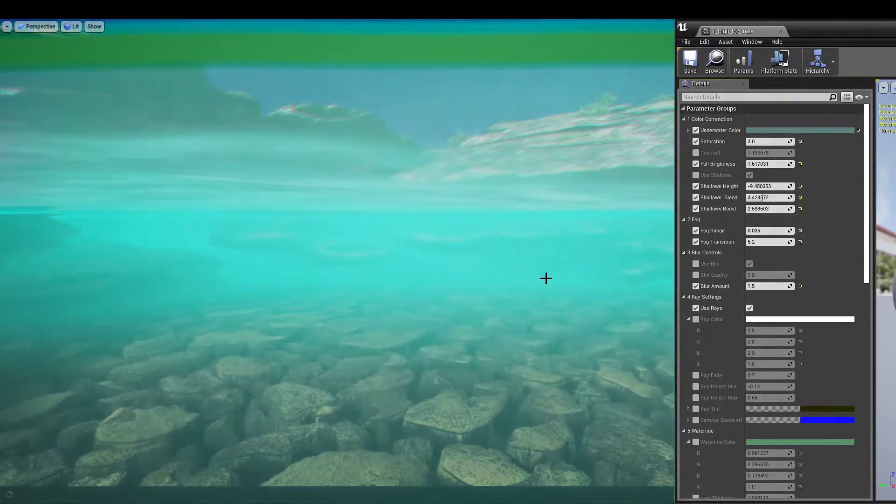
left_click(688, 320)
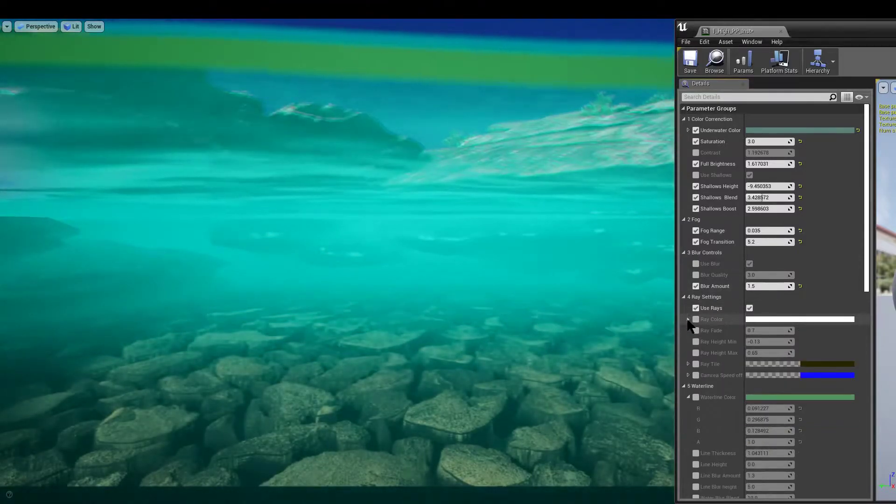
mouse_move(542, 308)
right_mouse_down()
mouse_move(574, 336)
mouse_move(565, 343)
mouse_move(541, 322)
mouse_move(541, 308)
right_mouse_up()
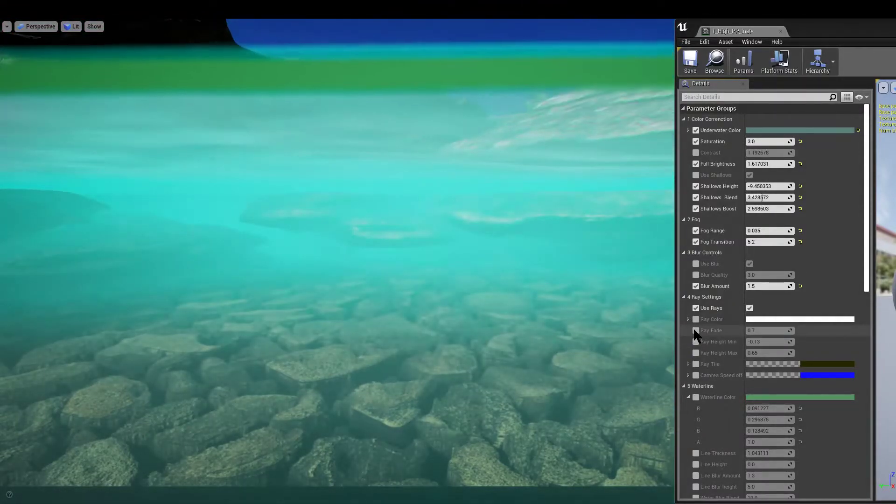
left_click(695, 330)
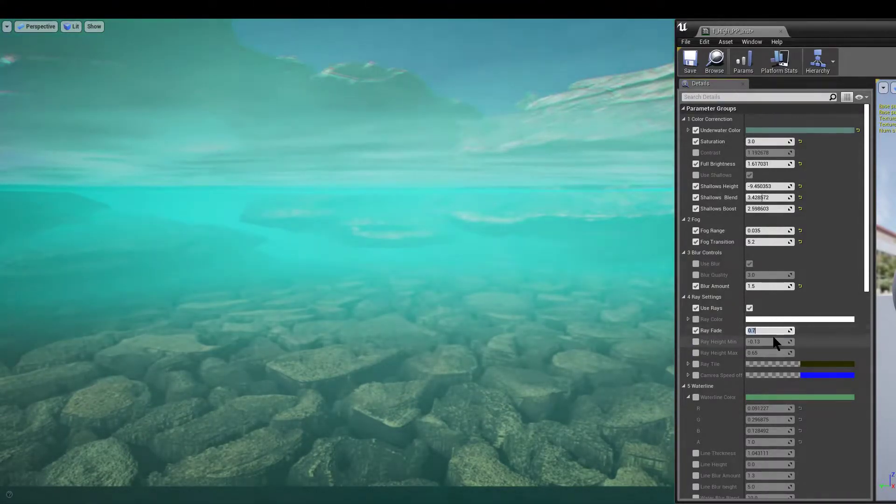
type("1.3")
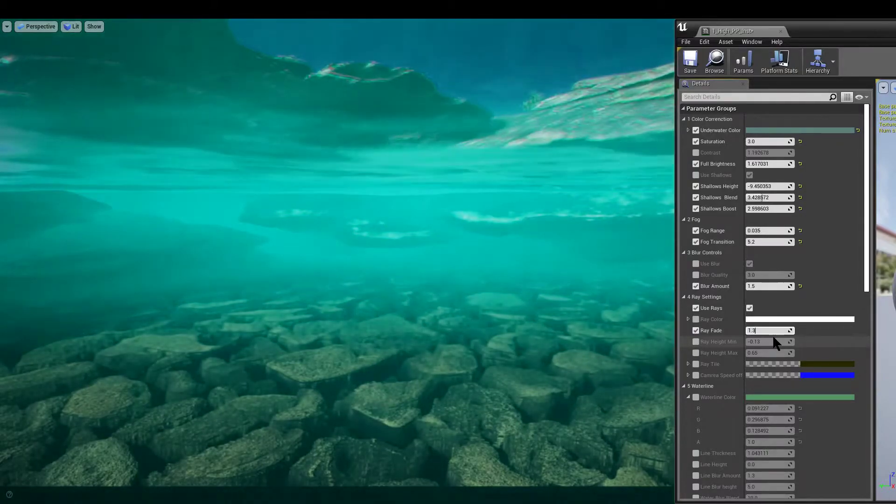
key("Return")
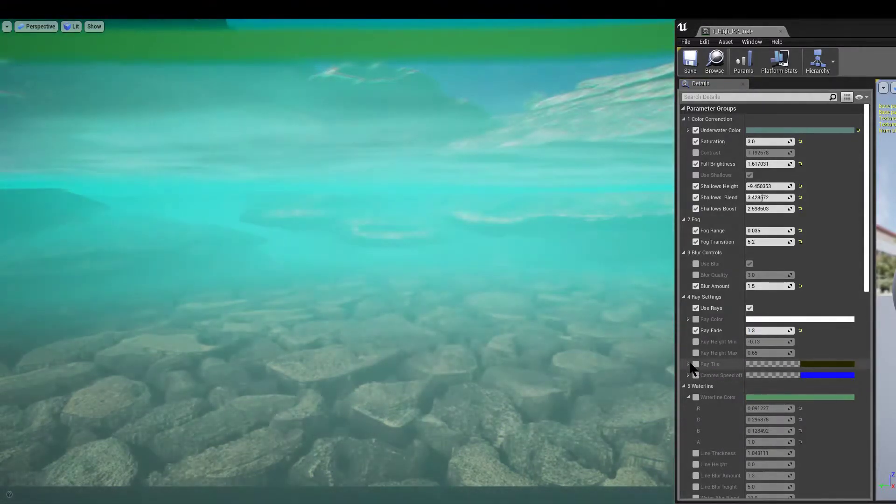
Override Ray Tile with 3 for both R and G, checking the light rays underwater
left_click(688, 365)
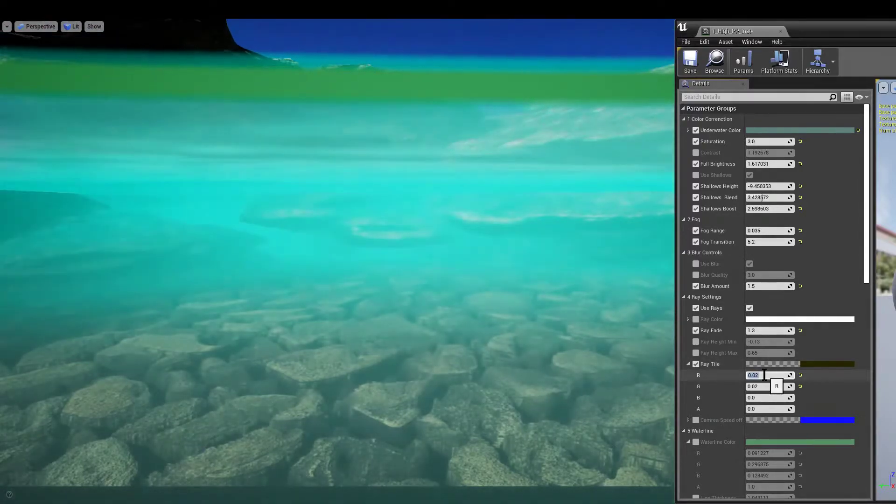
type("3")
key("Return")
left_click(761, 387)
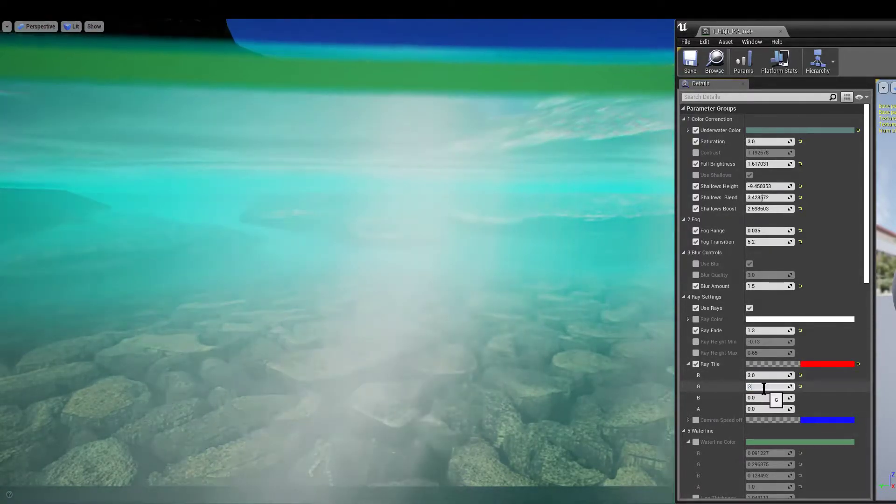
type("3")
key("Return")
mouse_move(522, 305)
right_mouse_down()
mouse_move(550, 304)
mouse_move(522, 294)
right_mouse_up()
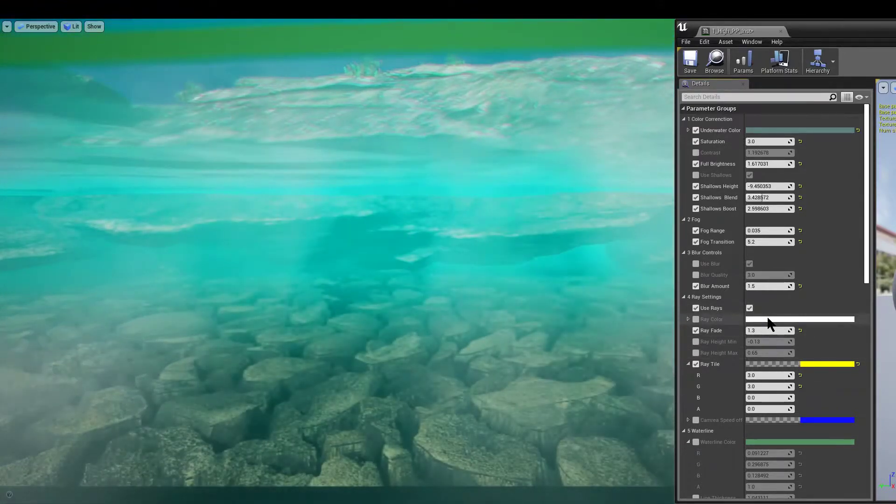
Change Ray Color to a light blue with saturation about 0.70 and value 1
left_click(765, 319)
left_click(588, 322)
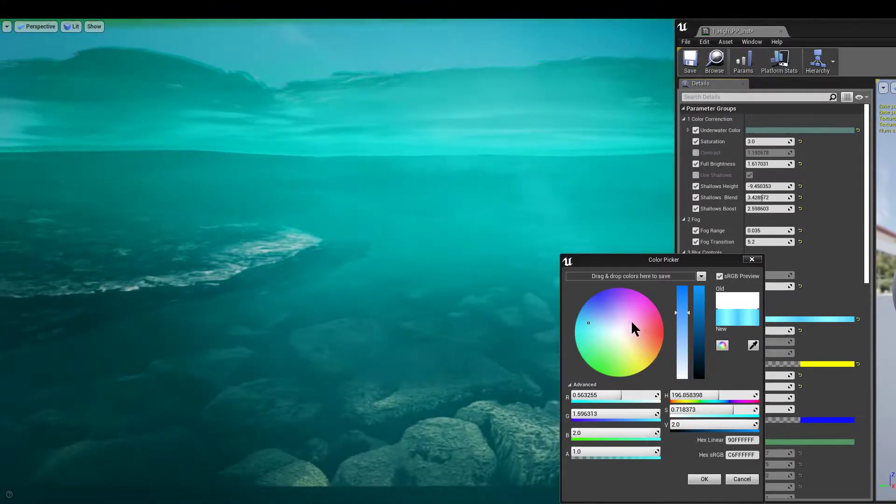
mouse_move(682, 316)
left_mouse_down()
mouse_move(682, 333)
mouse_move(683, 314)
left_mouse_up()
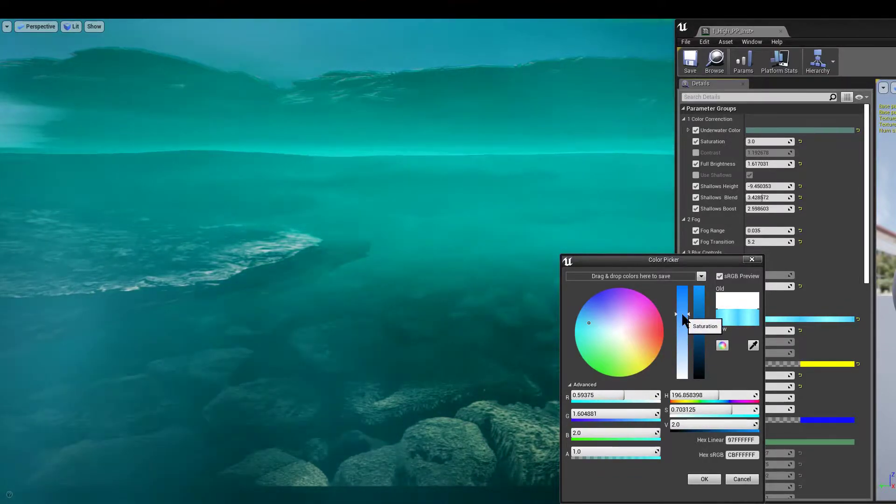
left_click(684, 424)
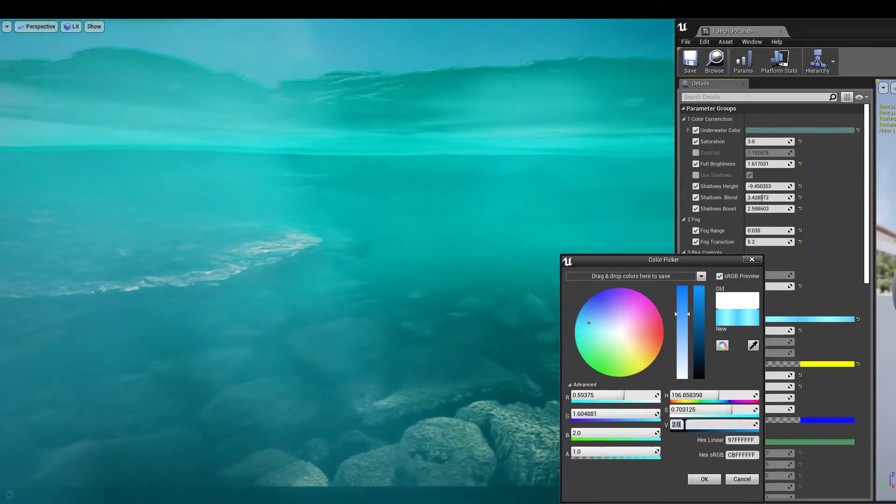
type("1")
key("Return")
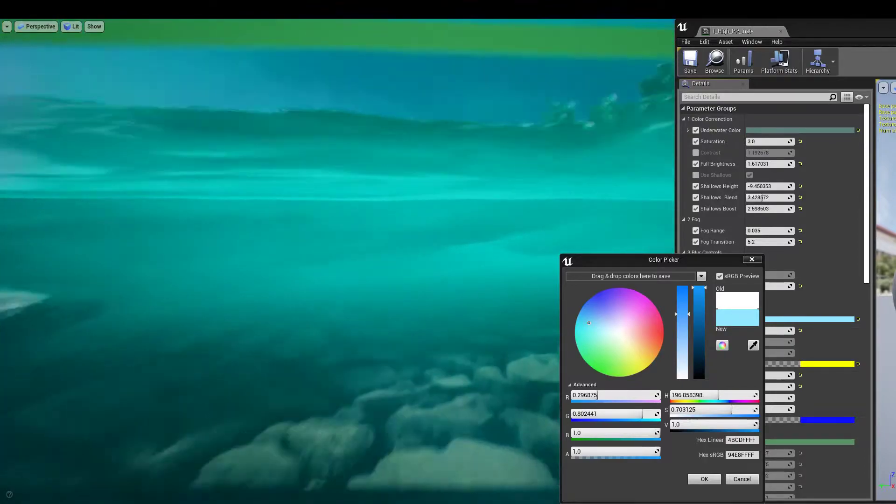
left_click(704, 479)
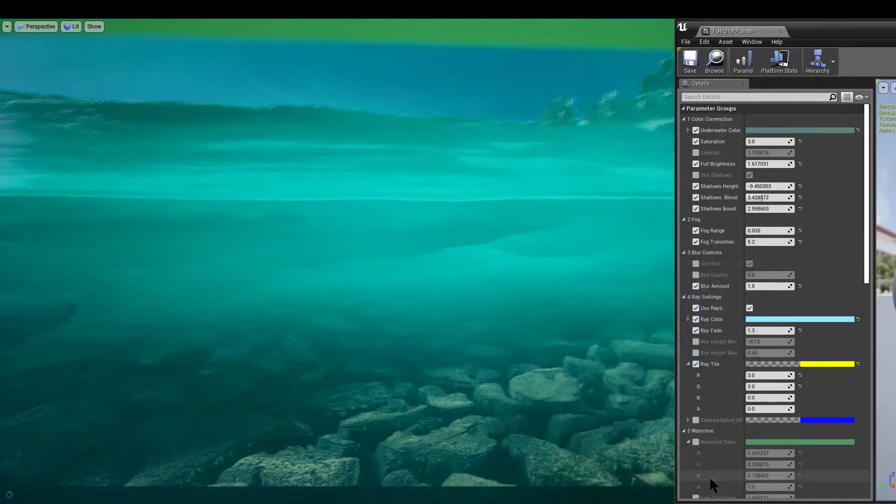
Collapse the Ray Settings group and the Waterline Color values, and override Line Thickness with about -0.92
left_click(688, 364)
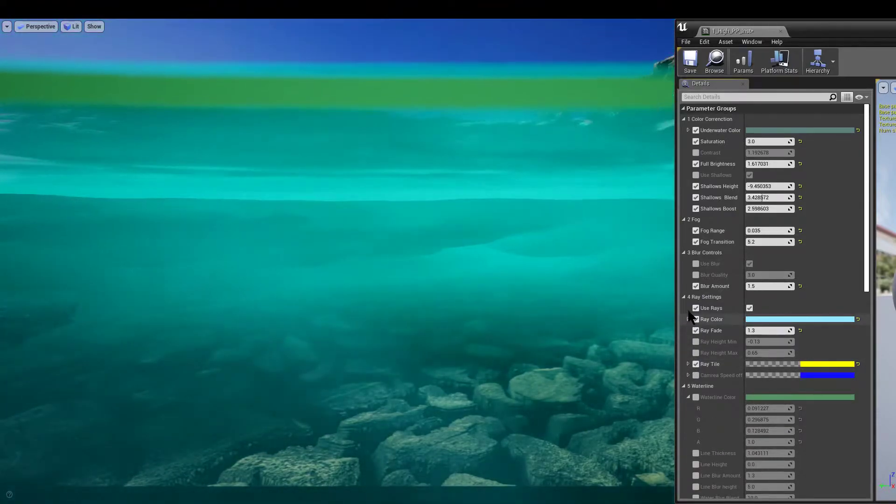
left_click(682, 296)
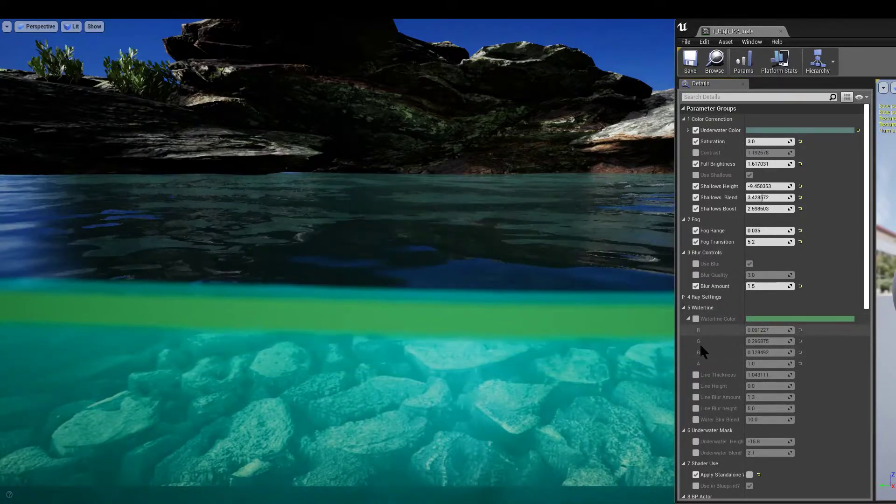
left_click(689, 319)
left_click(696, 330)
left_click_drag(768, 330, 758, 330)
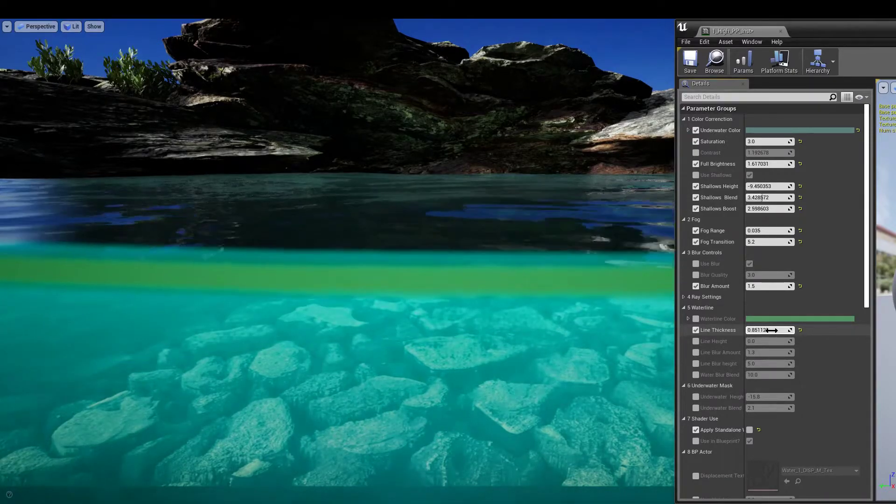
left_click_drag(758, 330, 755, 330)
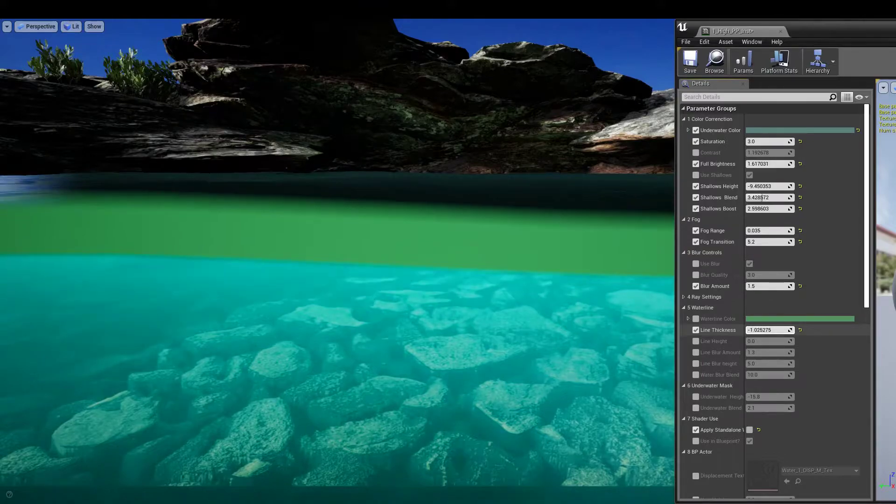
left_click_drag(755, 330, 755, 330)
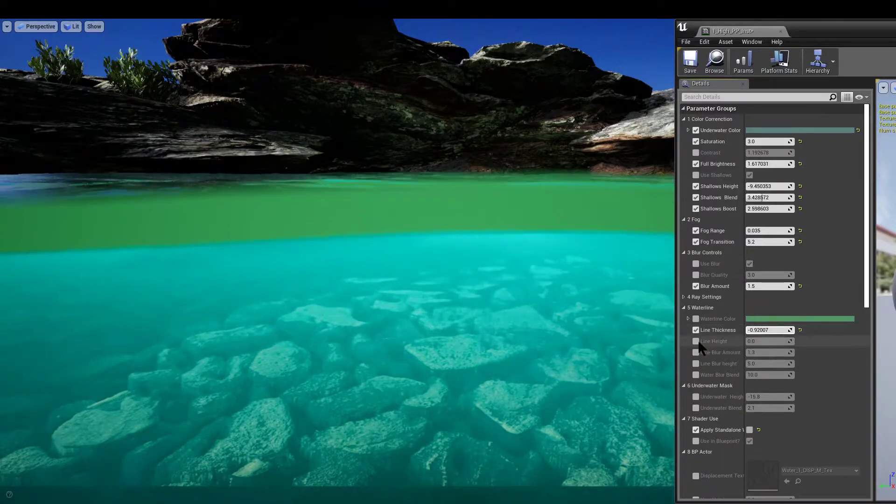
Override the waterline's Line Height with about -1.87
left_click(696, 341)
left_click_drag(757, 341, 753, 341)
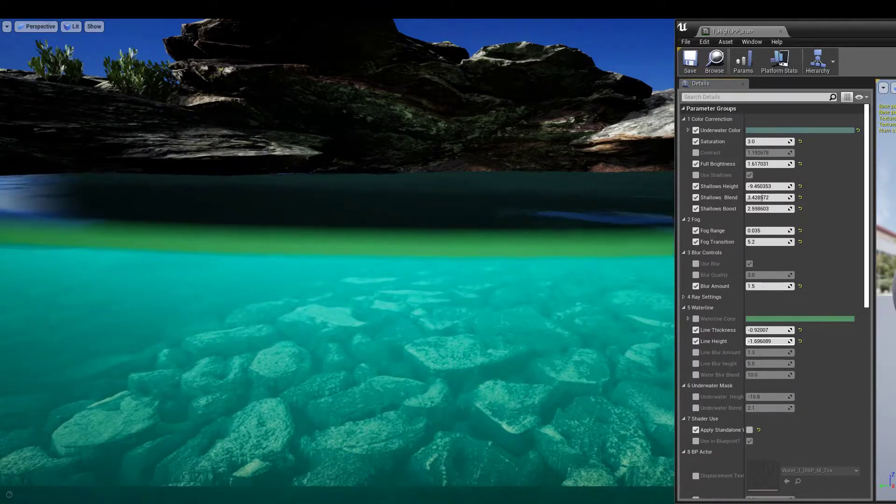
left_click_drag(769, 342, 765, 341)
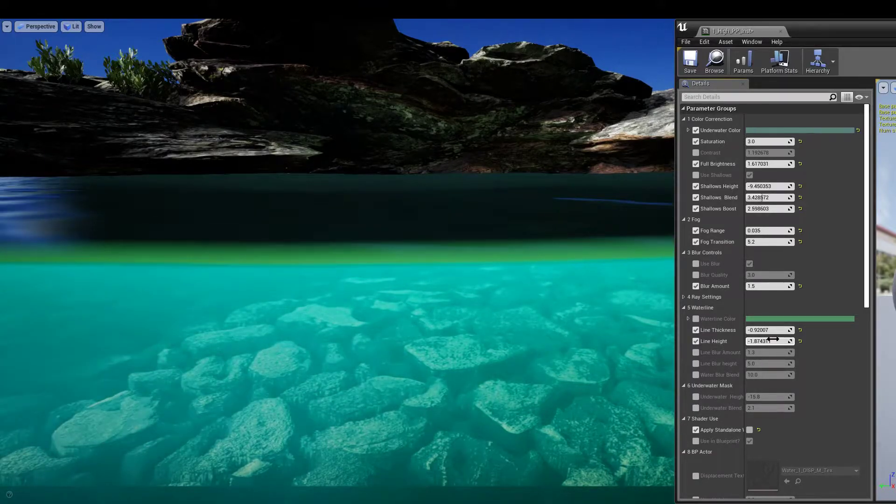
right_click_drag(318, 222, 362, 215)
key("g")
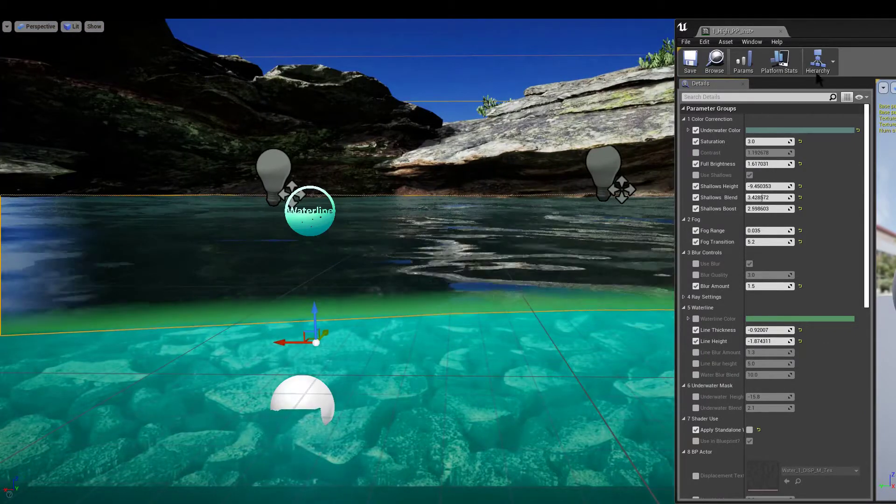
left_click_drag(813, 24, 677, 331)
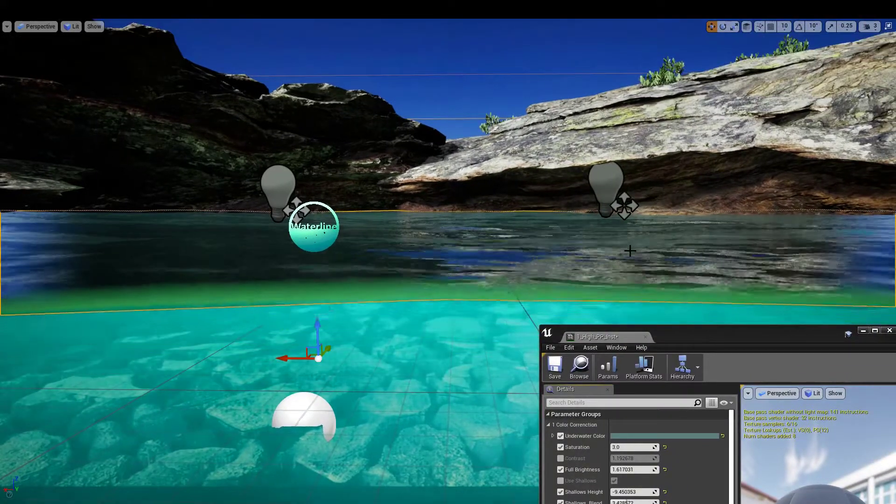
key("g")
key("g")
key("h")
right_click_drag(700, 270, 695, 273)
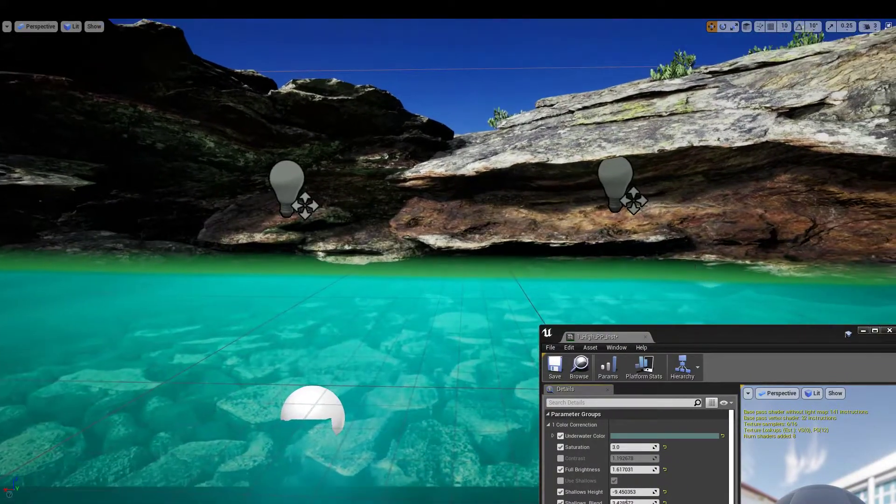
key("ctrl+z")
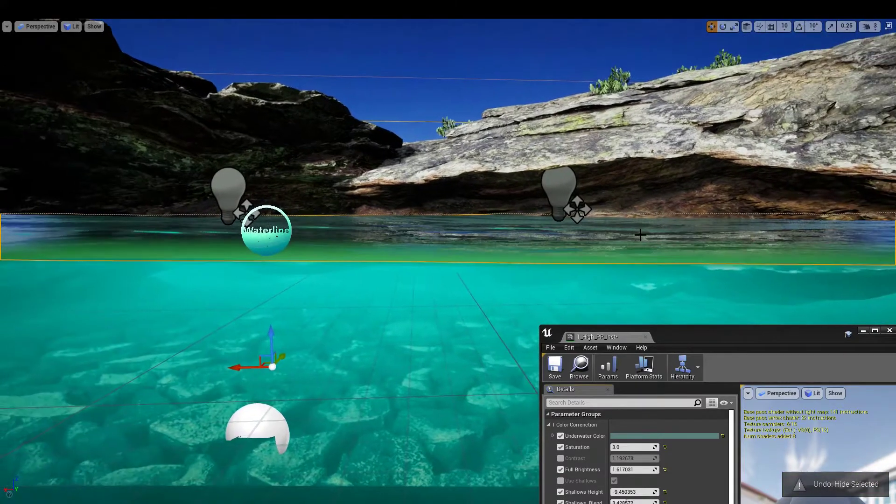
Set the small water actor's Wave Speed to 0, and return to the full-screen view beside the post-process material
key("F11")
left_click_drag(770, 338, 765, 478)
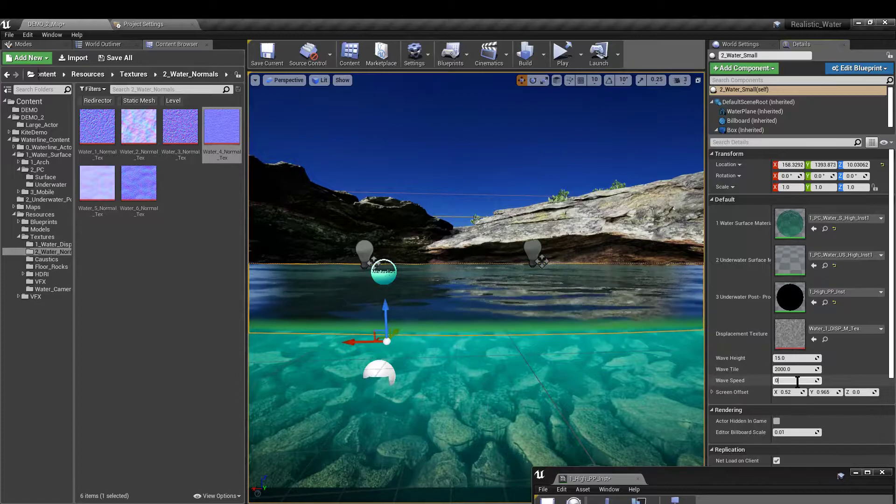
left_click_drag(702, 480, 844, 21)
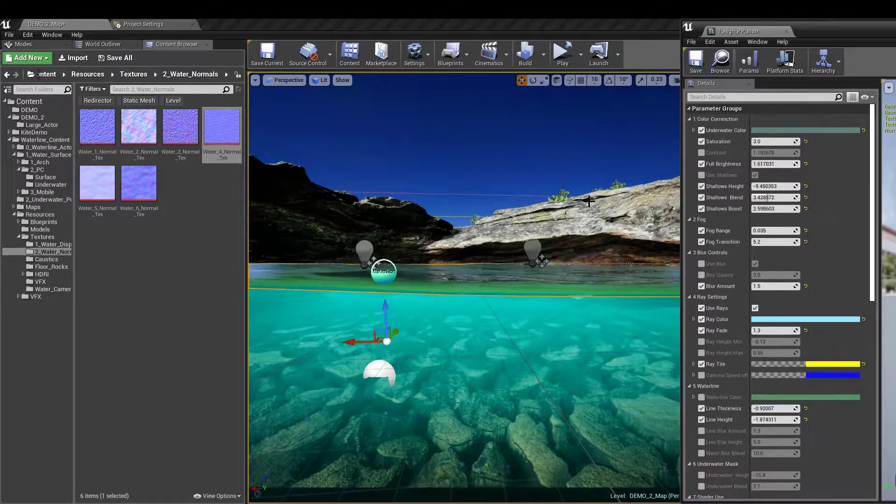
key("F11")
right_click_drag(341, 261, 301, 277)
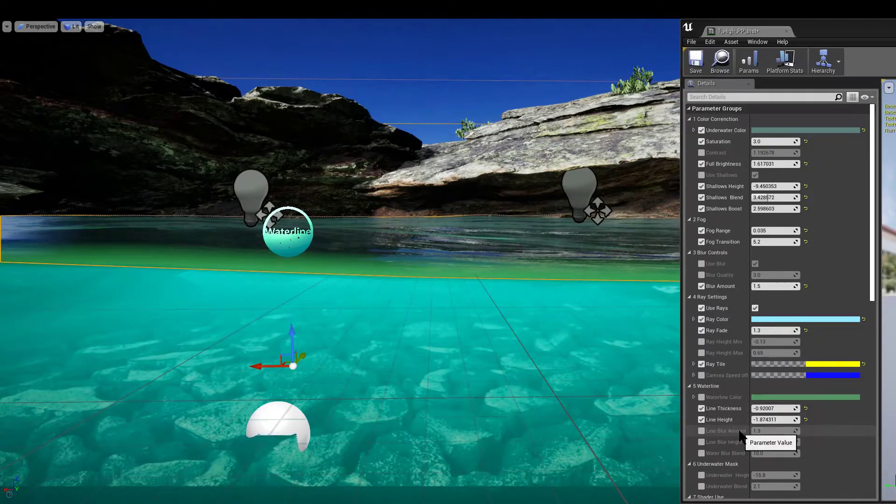
Override the waterline's Line Blur Amount with 0, leaving Line Blur height and Water Blur Blend not overridden
left_click(701, 430)
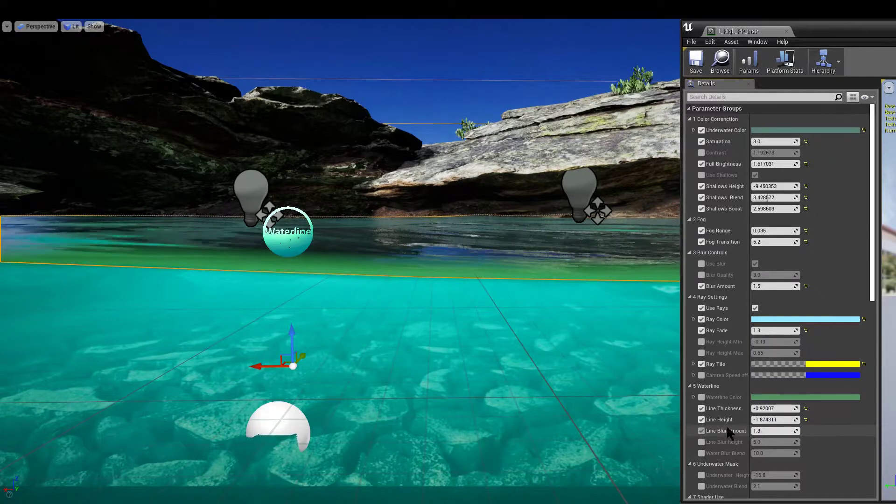
left_click_drag(771, 429, 758, 428)
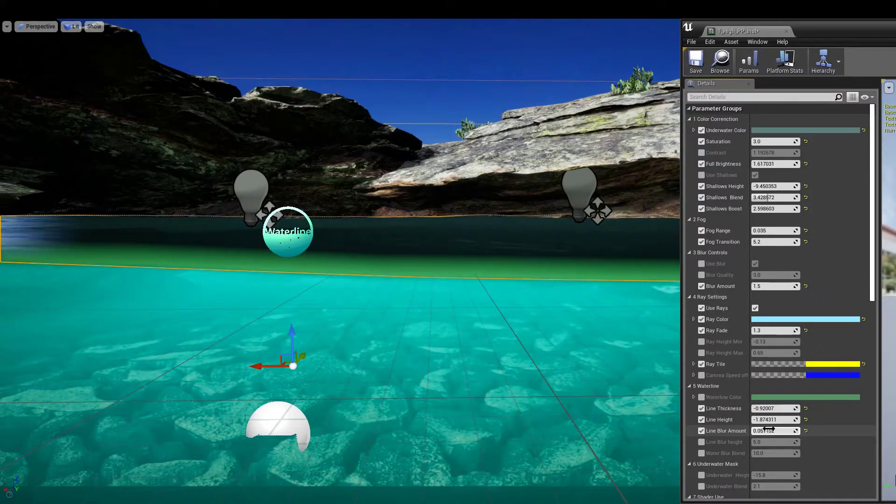
left_click(702, 441)
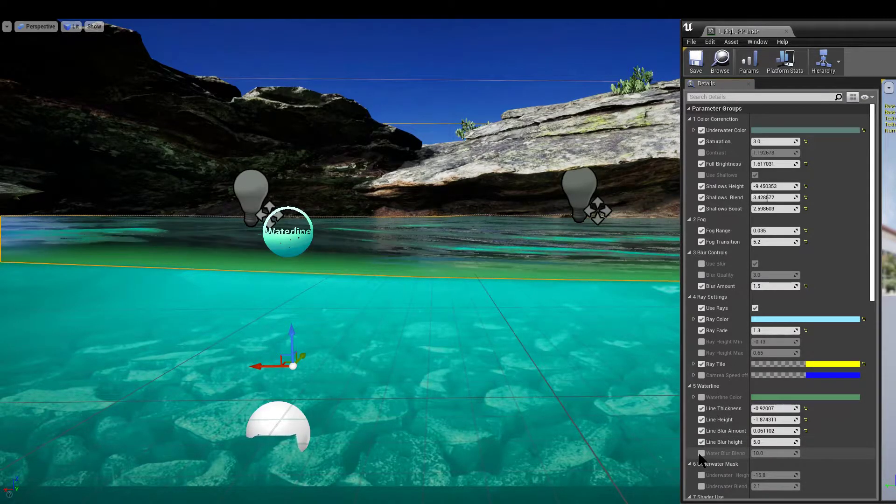
left_click(701, 452)
left_click(702, 442)
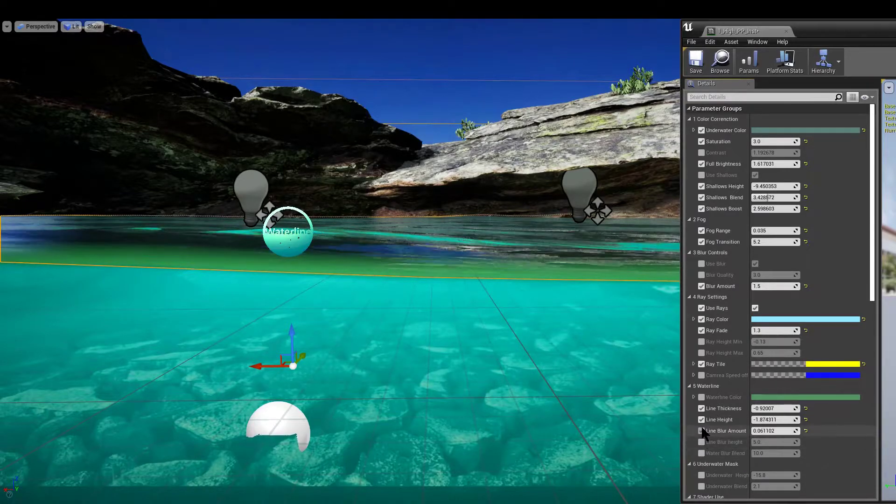
left_click(701, 431)
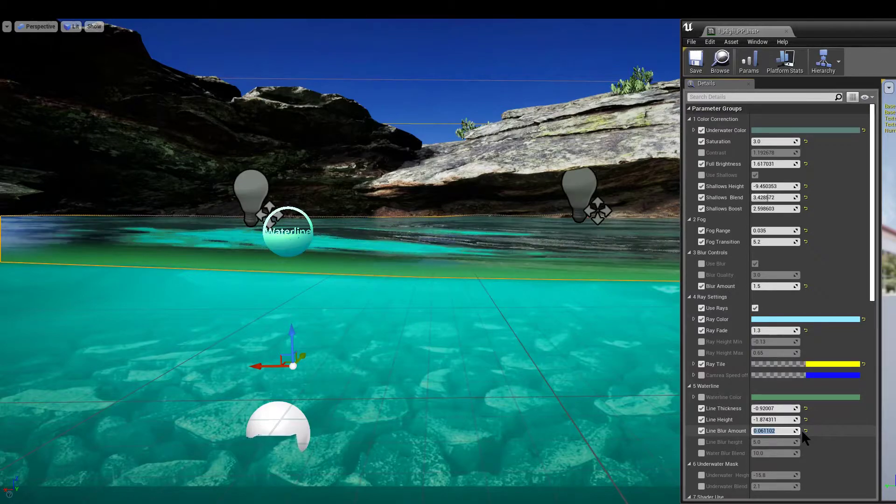
type("0")
right_click_drag(536, 384, 551, 353)
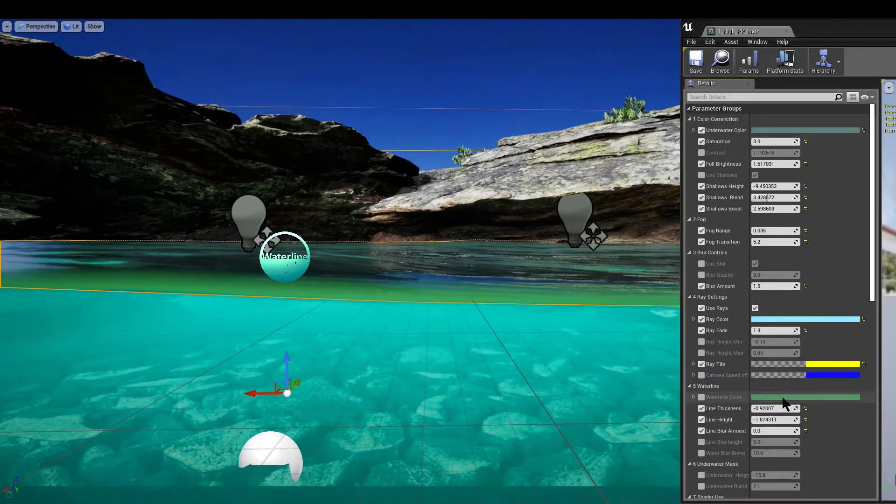
Override Waterline Color with a dark teal of hue about 177, saturation 0.8125 and value about 0.2
left_click(702, 397)
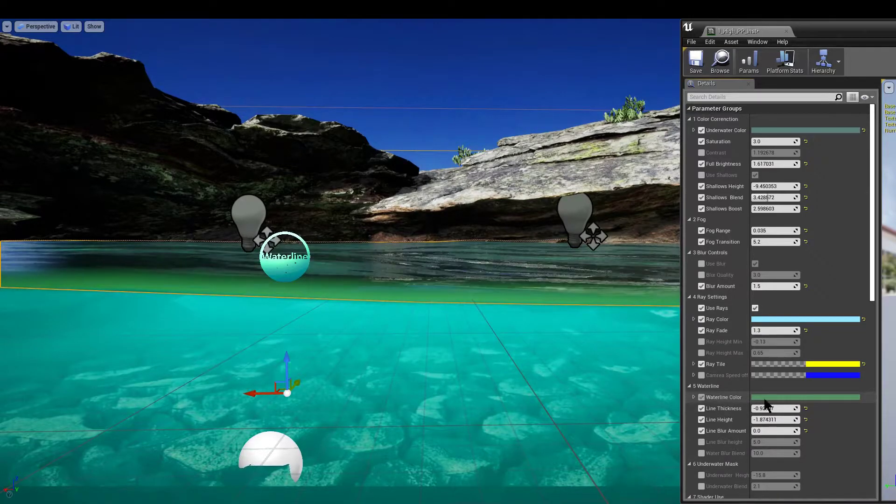
left_click(790, 399)
mouse_move(620, 345)
left_mouse_down()
mouse_move(628, 346)
mouse_move(620, 344)
left_mouse_up()
left_click(612, 333)
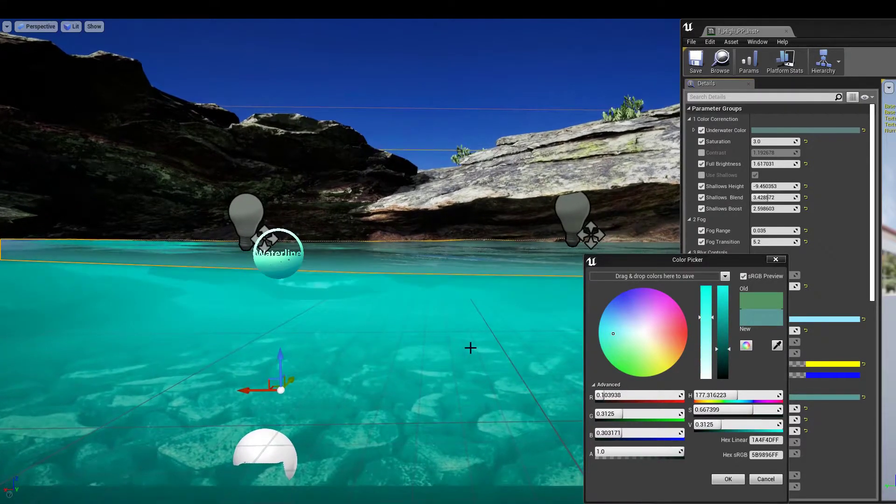
key("g")
right_click_drag(471, 356, 481, 356)
left_click_drag(706, 318, 705, 295)
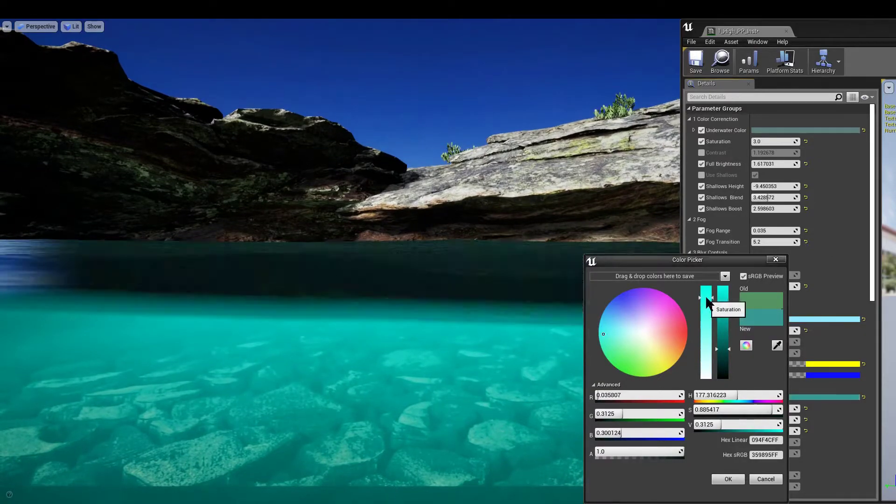
left_click(707, 303)
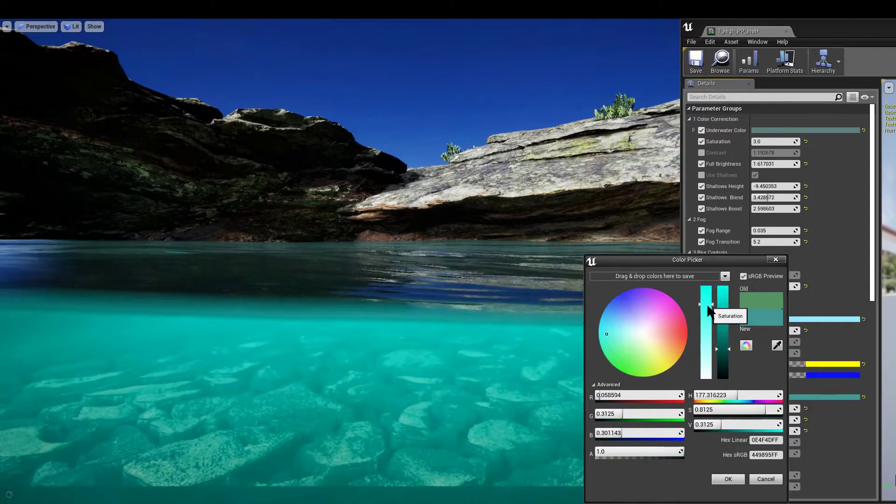
left_click(724, 359)
left_click(726, 358)
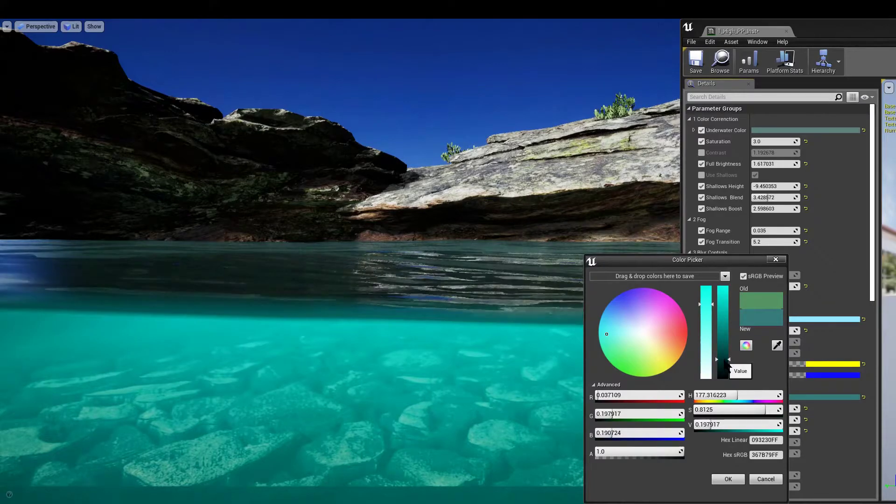
left_click(729, 478)
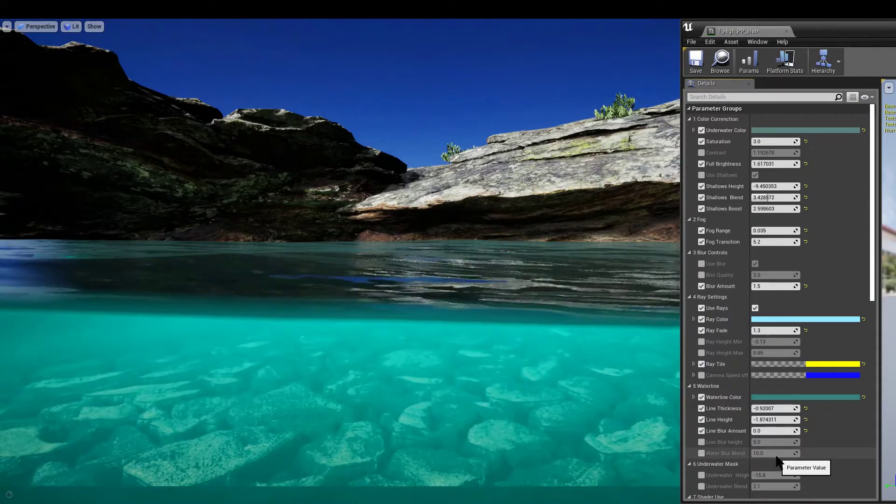
scroll(777, 457, "down", 2)
scroll(776, 457, "down", 1)
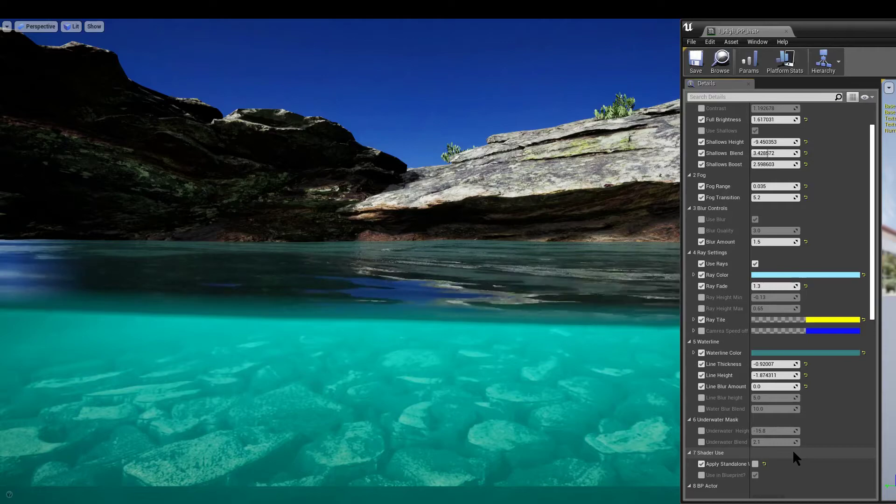
Override the underwater mask's Underwater Height with -16 and Underwater Blend with 4
left_click(701, 430)
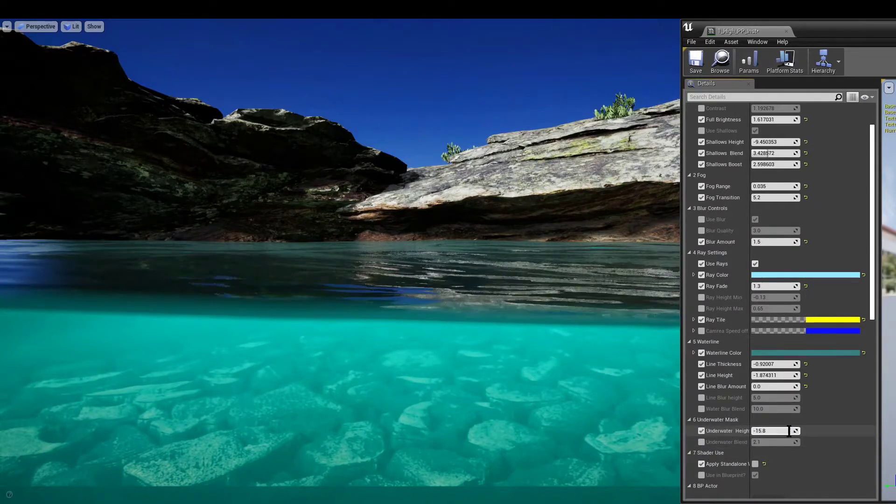
left_click(780, 431)
type("-16.0")
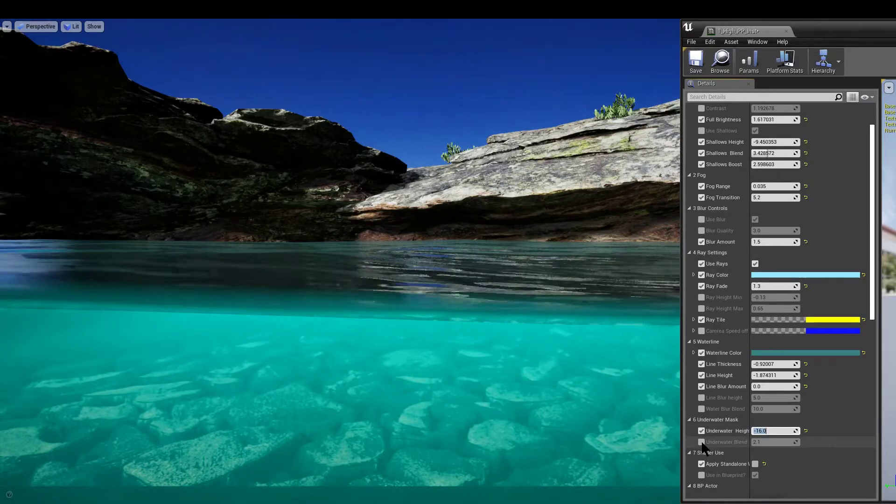
right_click_drag(538, 382, 548, 382)
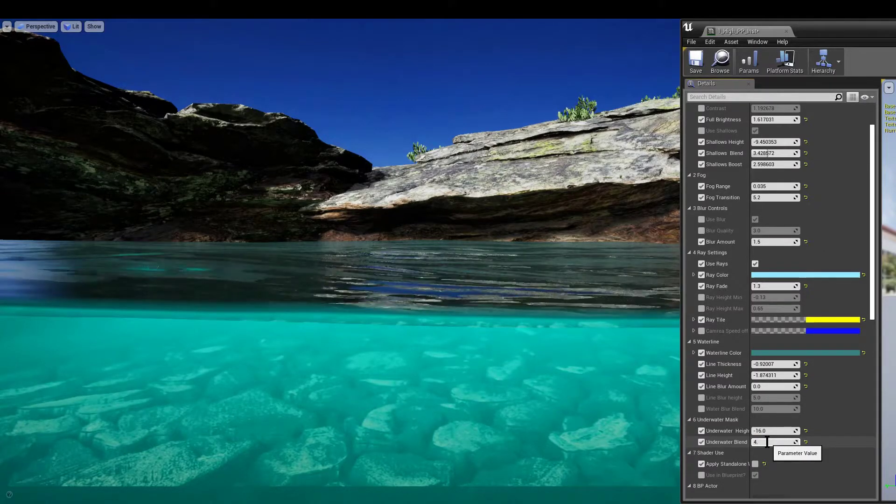
right_click_drag(583, 392, 602, 401)
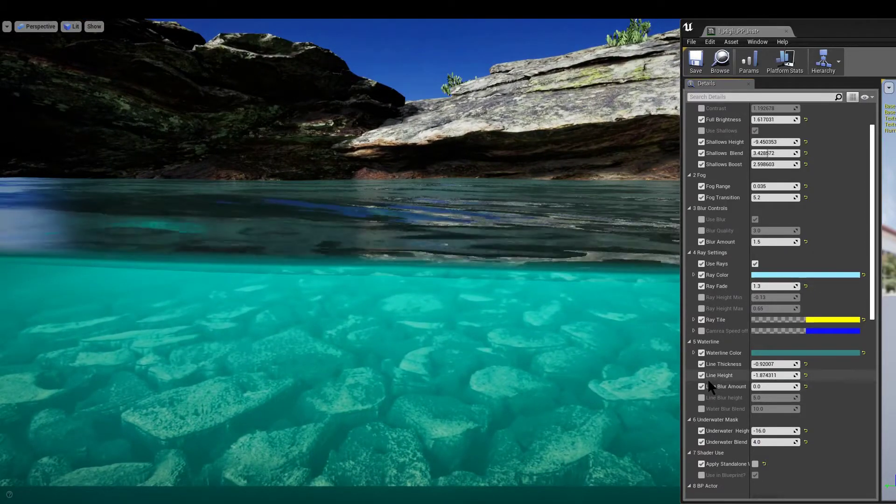
mouse_move(531, 350)
right_mouse_down()
mouse_move(577, 342)
mouse_move(536, 344)
right_mouse_up()
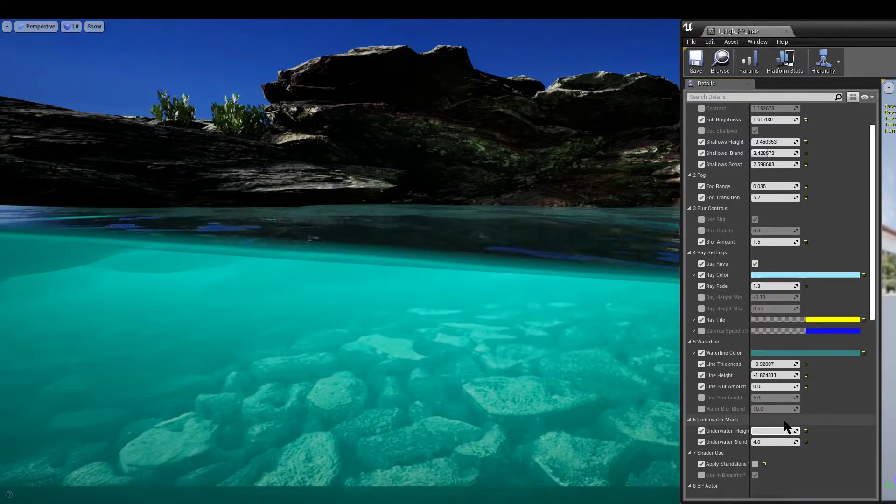
right_click_drag(533, 366, 575, 370)
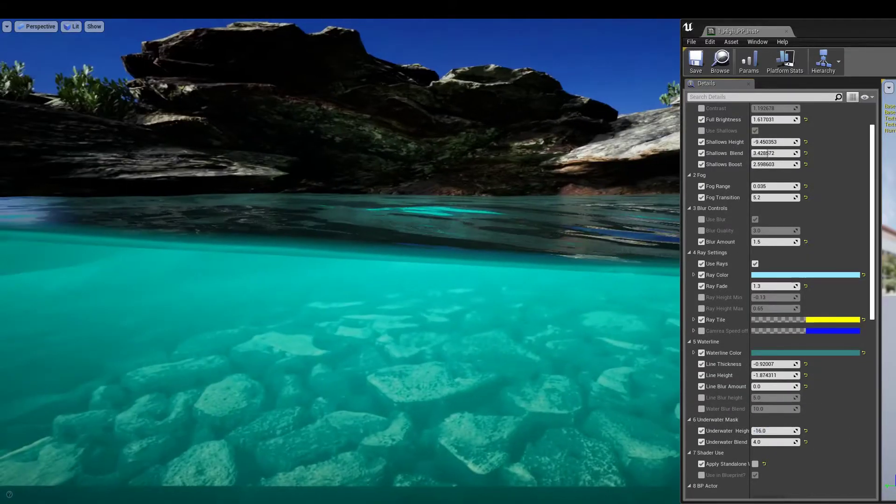
Set the waterline's Line Thickness to about 1.0 and Line Height to about -0.36
left_click(773, 366)
left_click_drag(772, 365, 777, 375)
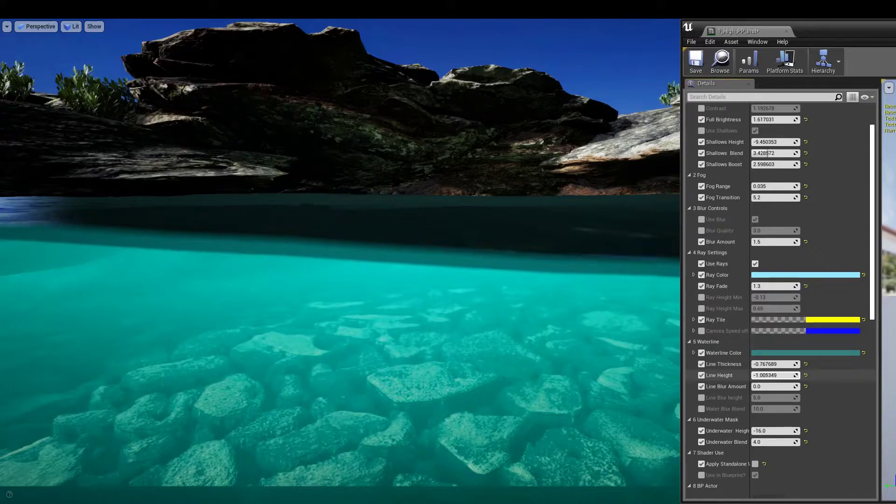
mouse_move(775, 365)
left_mouse_down()
mouse_move(763, 364)
mouse_move(760, 376)
mouse_move(760, 366)
mouse_move(778, 378)
left_mouse_up()
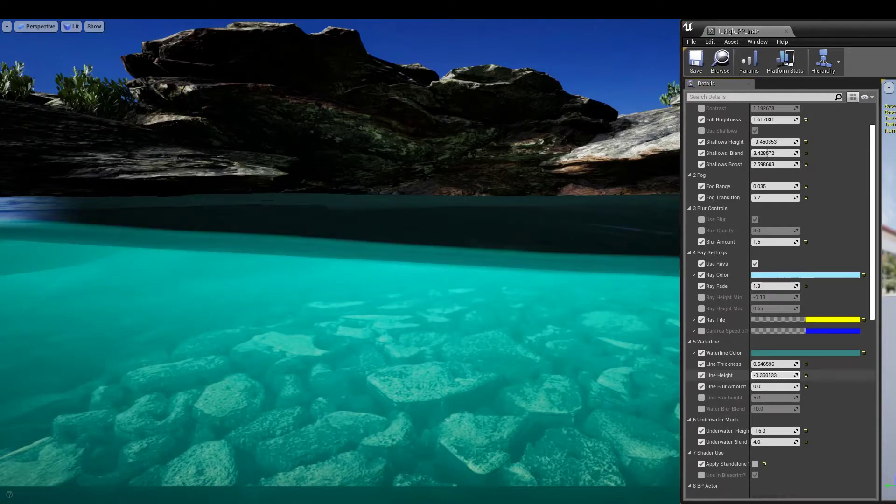
left_click_drag(770, 366, 791, 366)
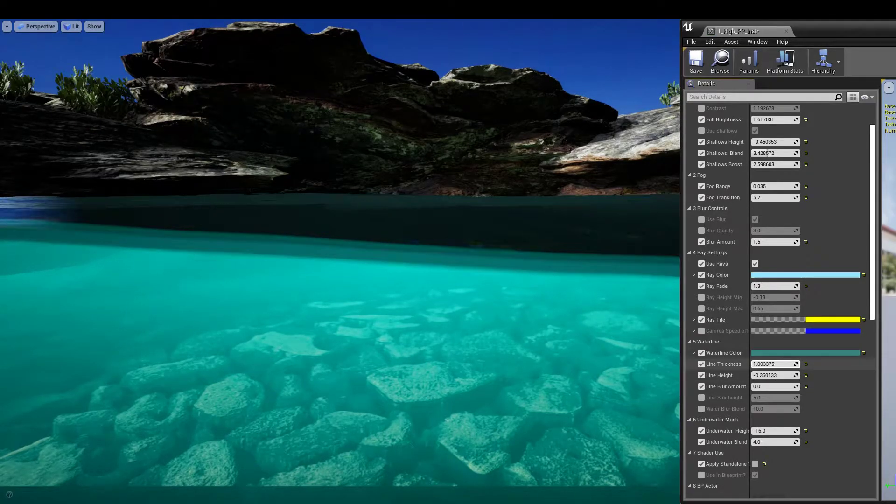
Brighten Waterline Color to a value of about 0.29, keeping hue about 177 and saturation about 0.8125
right_click_drag(554, 350, 554, 350)
left_click(777, 354)
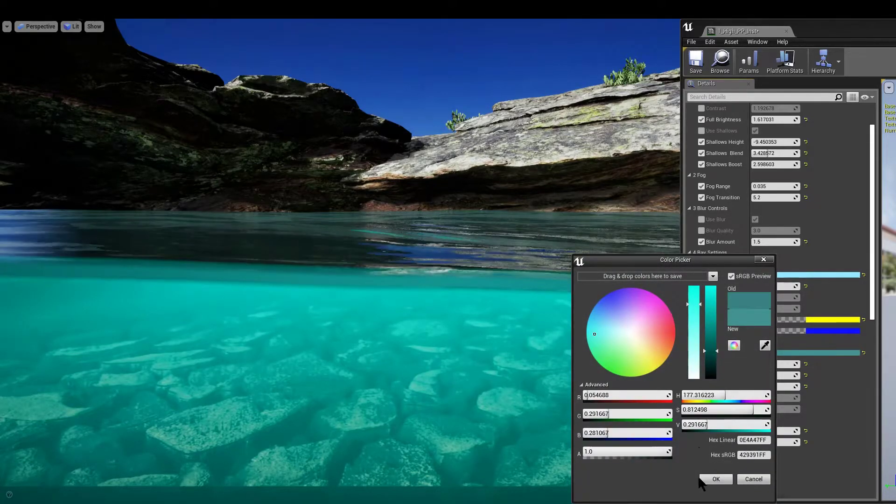
left_click(716, 478)
left_click_drag(773, 431, 775, 431)
left_click(784, 431)
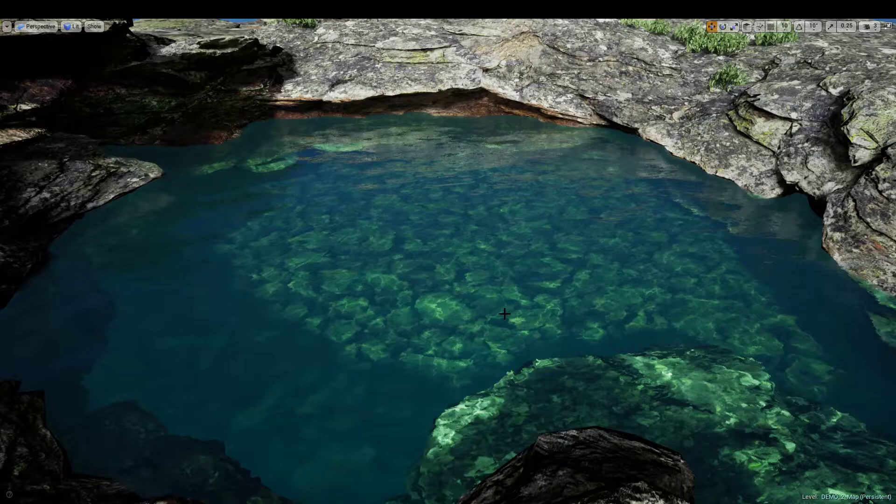
Examine the pool's surface from several angles alongside the parameter values of the WS_DEMO_2 water surface material
right_click_drag(504, 314, 503, 317)
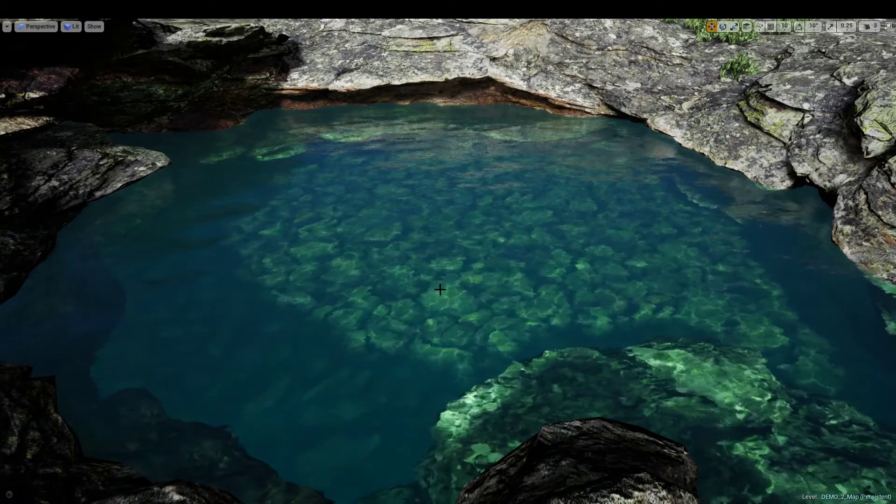
right_click_drag(570, 267, 804, 269)
mouse_move(576, 262)
right_mouse_down()
mouse_move(466, 251)
mouse_move(566, 266)
right_mouse_up()
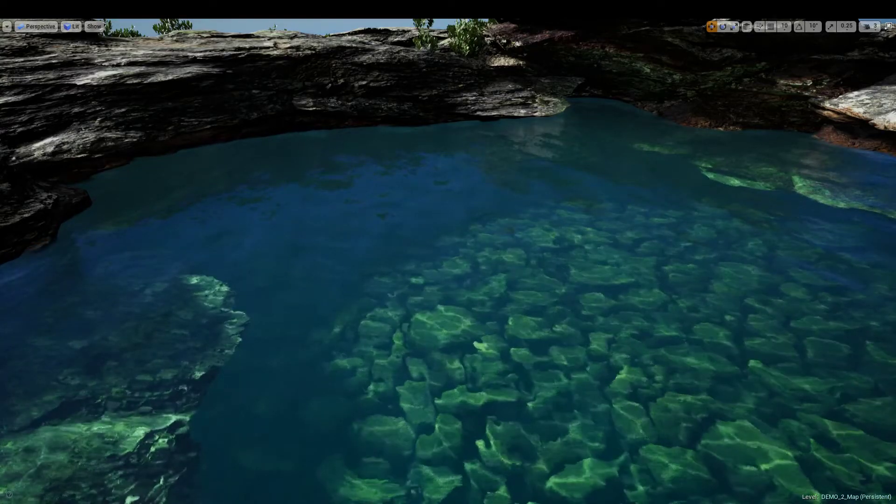
left_click_drag(821, 153, 580, 168)
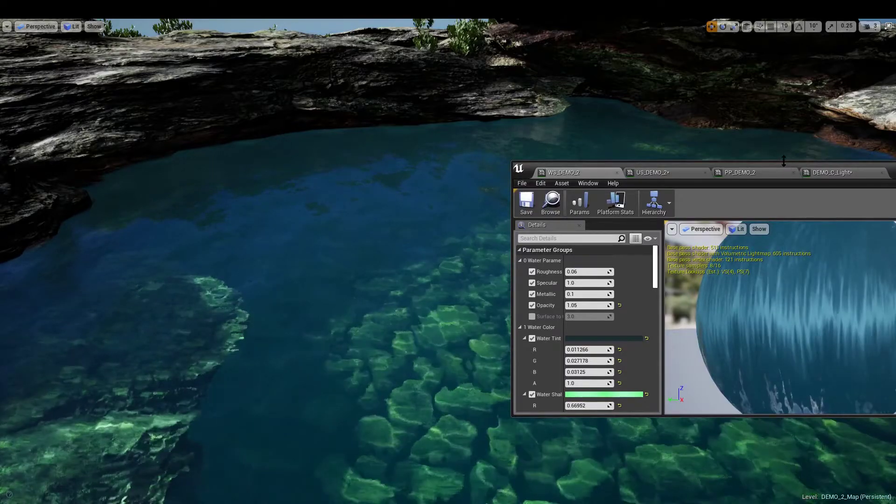
left_click_drag(784, 161, 786, 20)
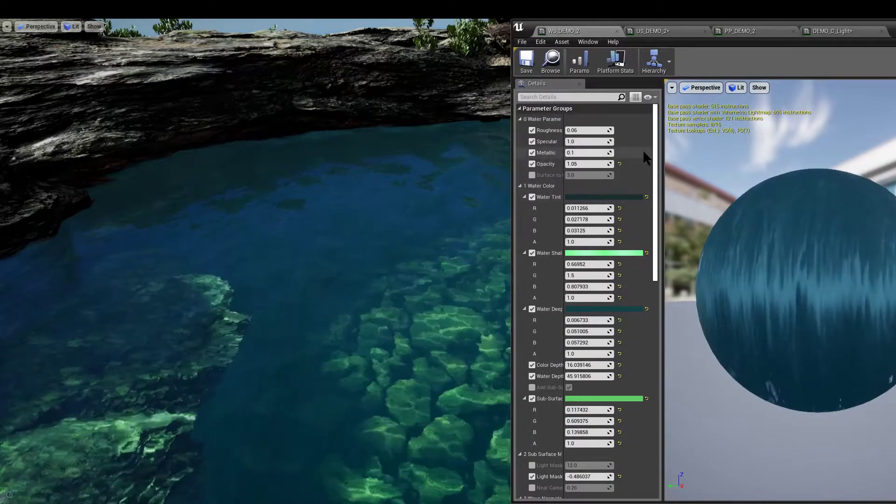
left_click_drag(656, 148, 654, 234)
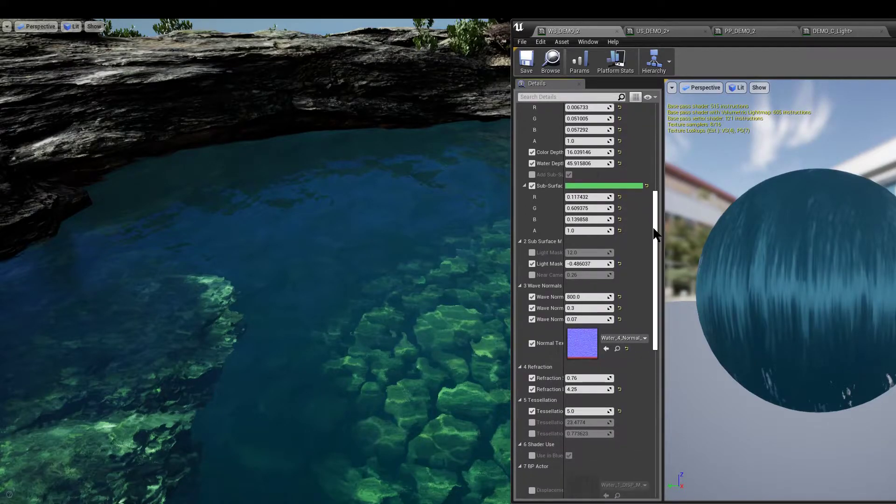
right_click_drag(377, 240, 425, 289)
scroll(567, 240, "up", 8)
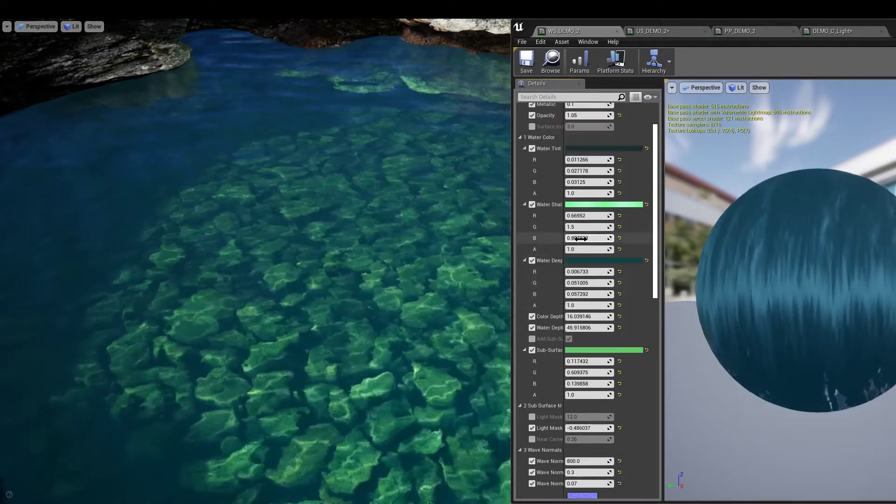
left_click_drag(564, 256, 592, 285)
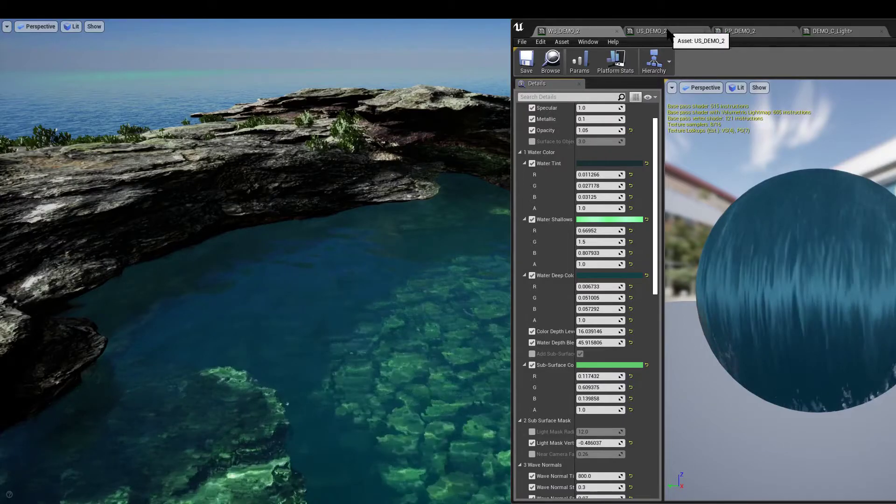
Review the parameters of the US_DEMO_2 underwater surface material and the PP_DEMO_2 post-process material against the underwater view
left_click(667, 32)
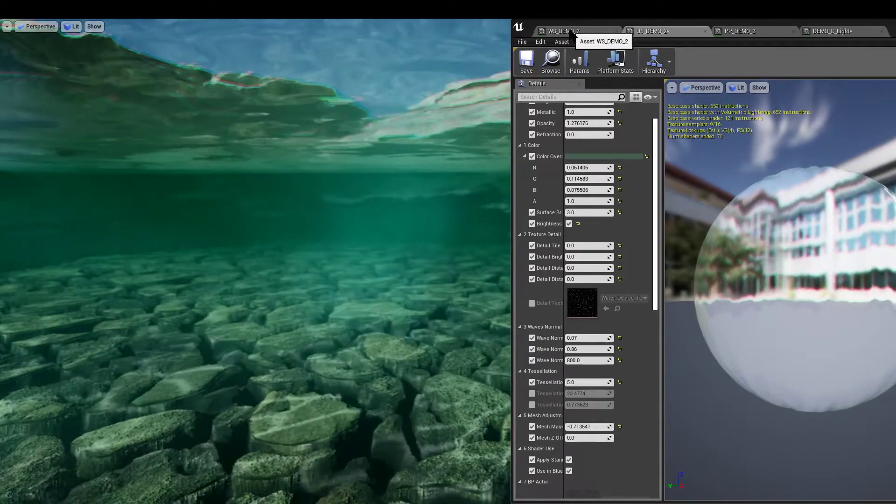
left_click(571, 32)
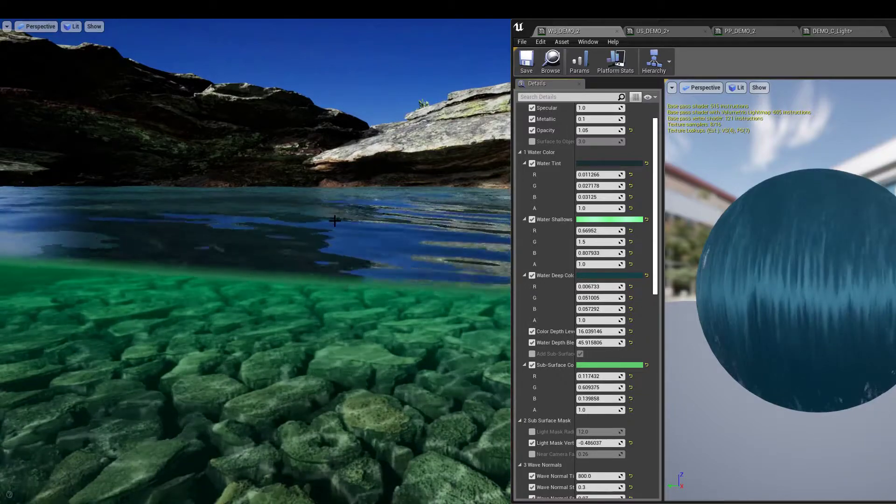
left_click(752, 32)
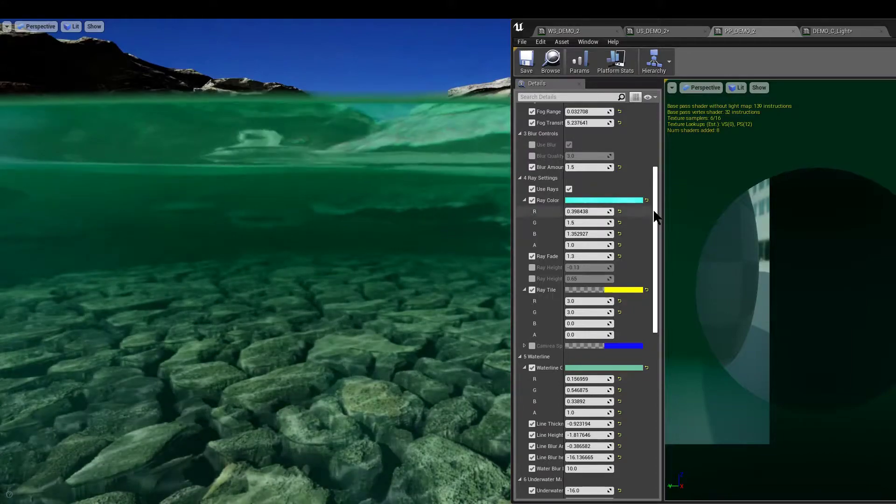
scroll(657, 205, "up", 1)
left_click_drag(657, 204, 656, 140)
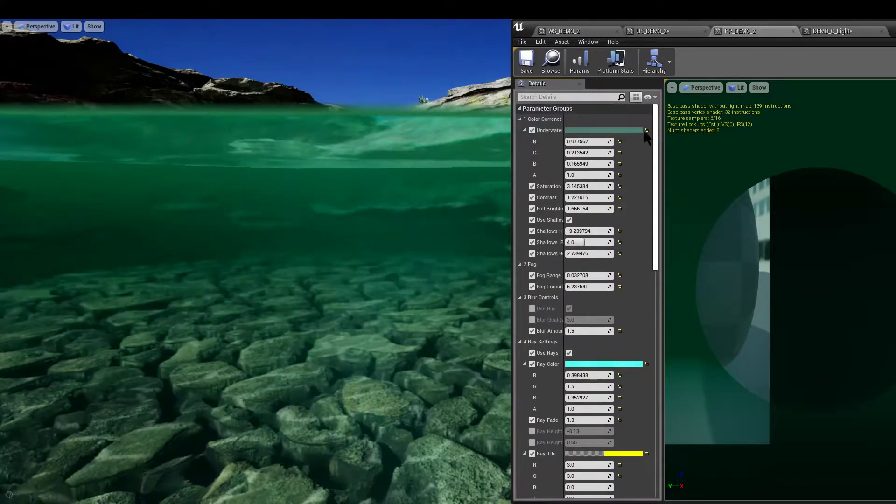
Try a Depth Fade Blend of about 19 in the DEMO_C_Light caustics material, and undo the change
left_click_drag(836, 31, 854, 37)
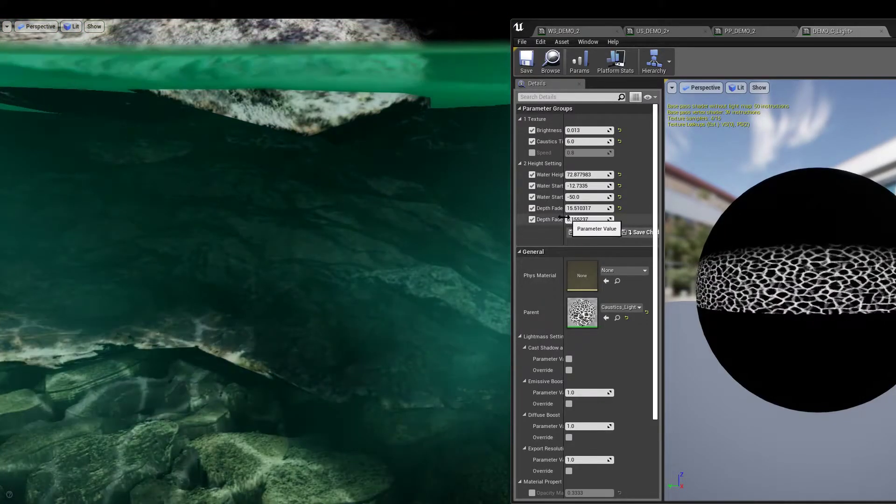
left_click_drag(567, 218, 580, 217)
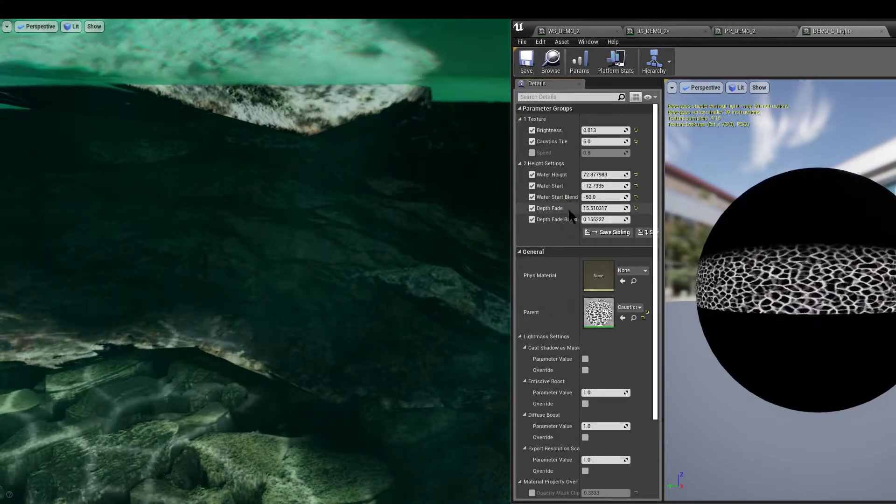
left_click_drag(597, 220, 645, 220)
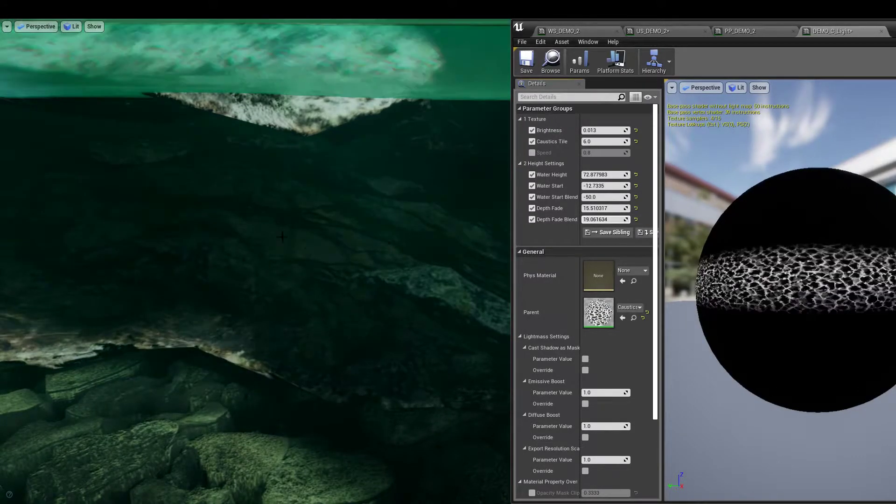
key("ctrl+z")
mouse_move(99, 370)
right_mouse_down()
mouse_move(102, 396)
mouse_move(99, 370)
right_mouse_up()
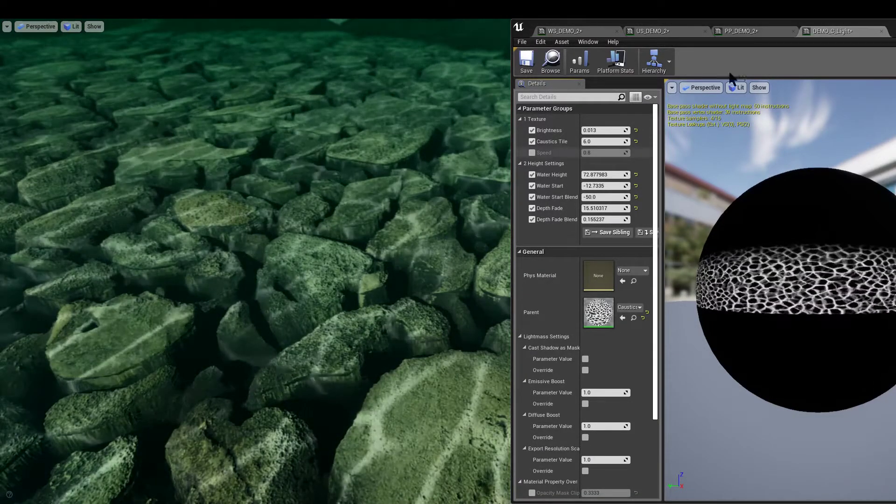
Close the material editors and filter the large plains boulder's details by "cha" to examine its lighting channels
left_click_drag(769, 30, 454, 120)
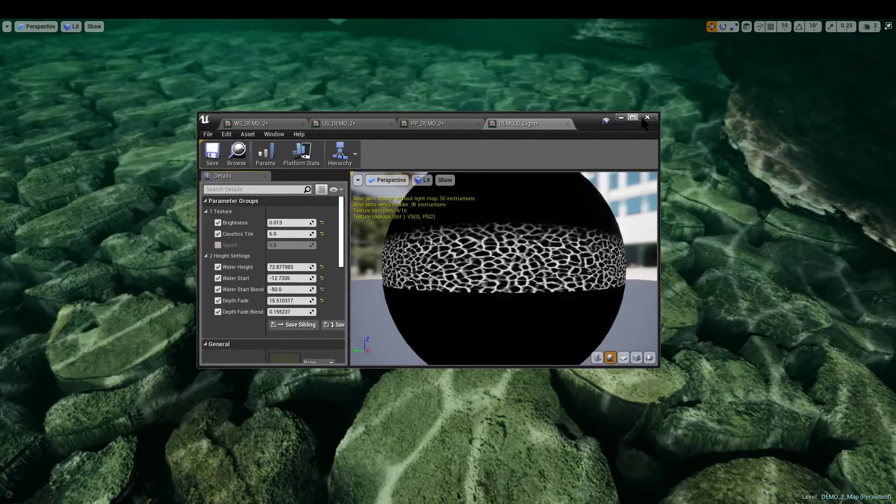
left_click(651, 120)
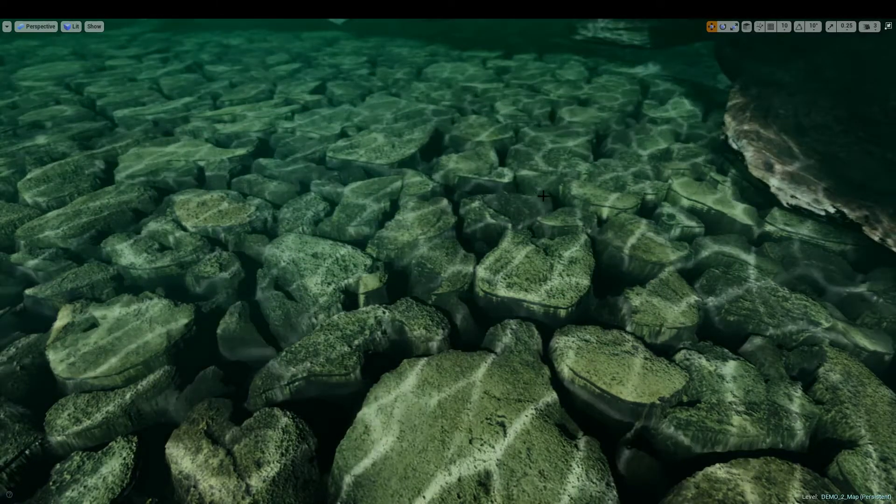
right_click_drag(537, 195, 500, 174)
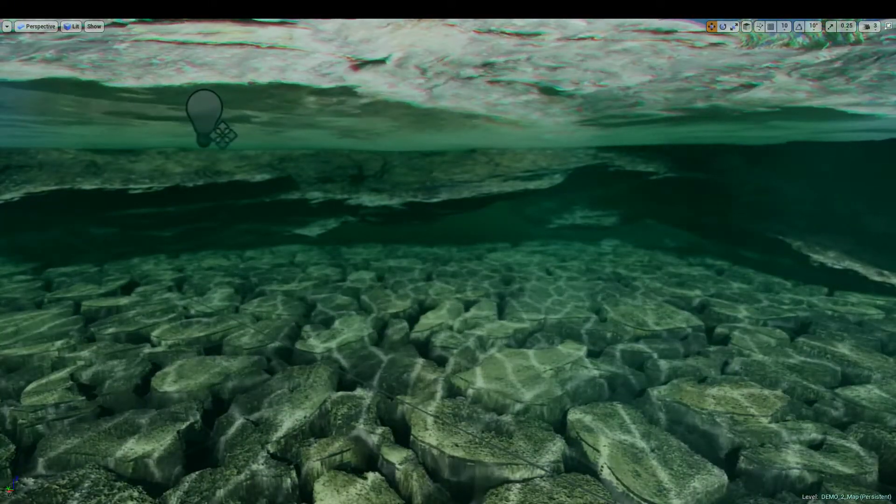
left_click(420, 154)
key("F11")
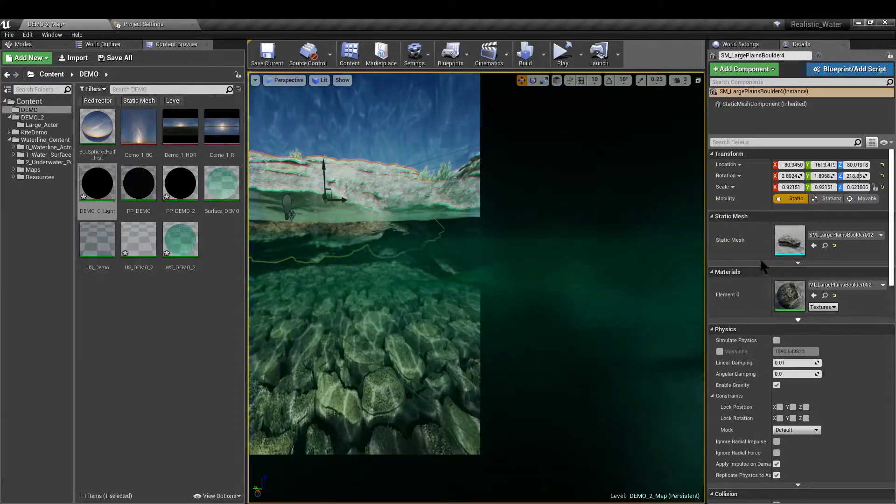
left_click(731, 142)
type("ch")
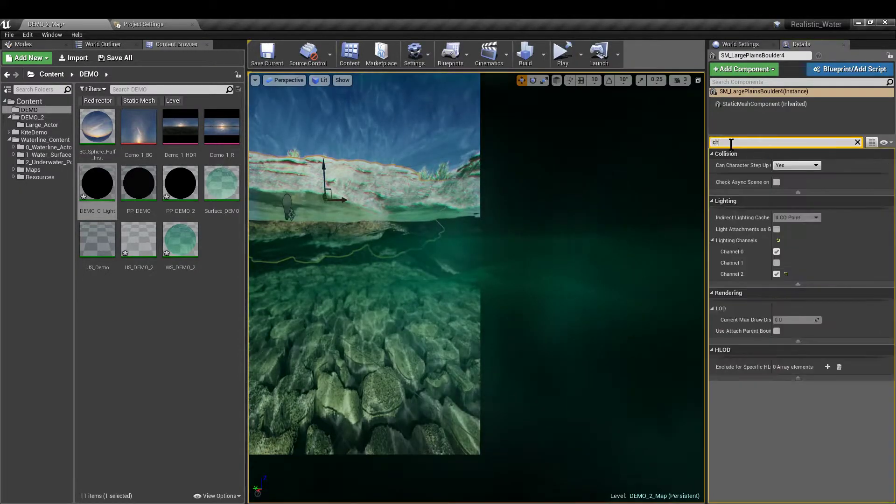
type("a")
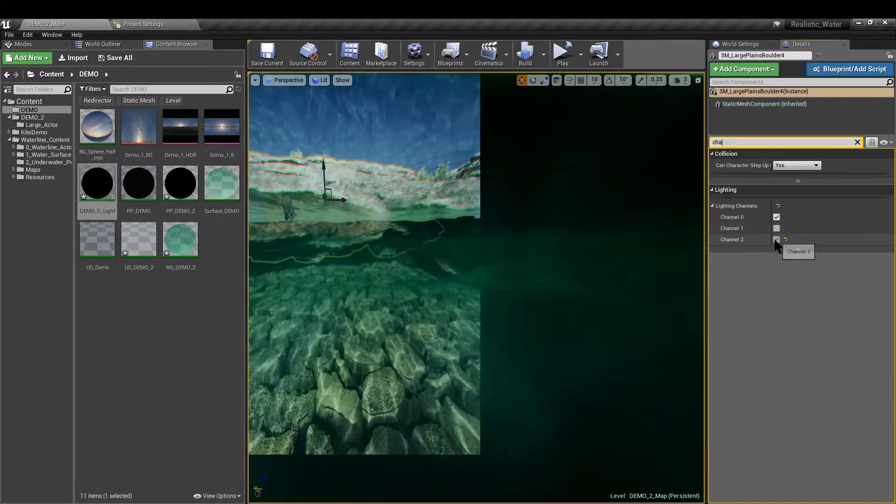
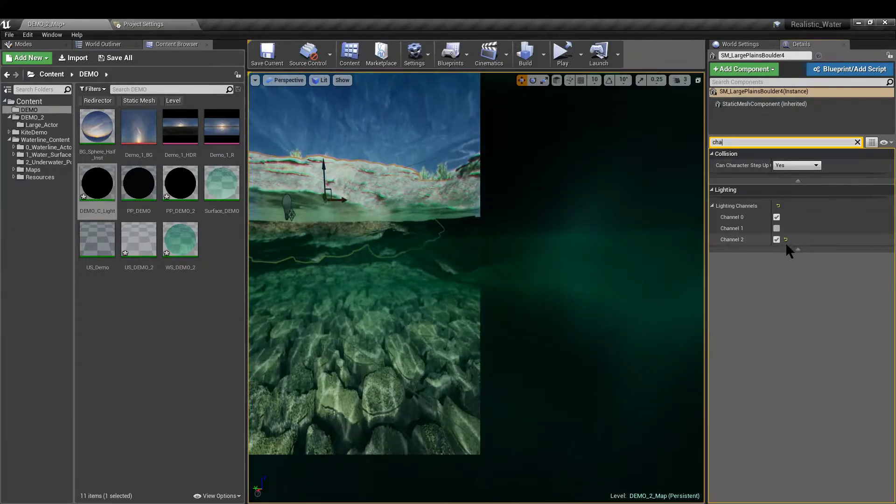
Select DirectionalLight4 above the sea and bring its lighting channel settings into view
right_click_drag(514, 262, 606, 262)
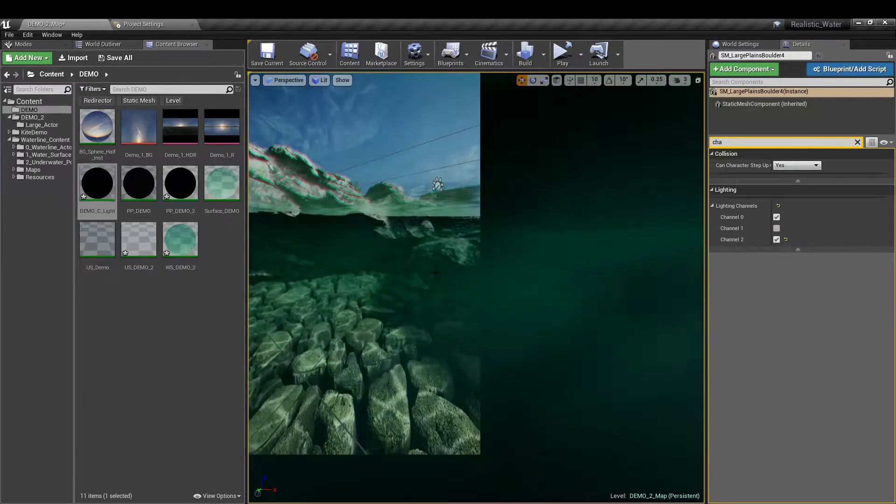
key("F11")
mouse_move(469, 263)
right_mouse_down()
mouse_move(469, 224)
mouse_move(469, 264)
right_mouse_up()
key("F11")
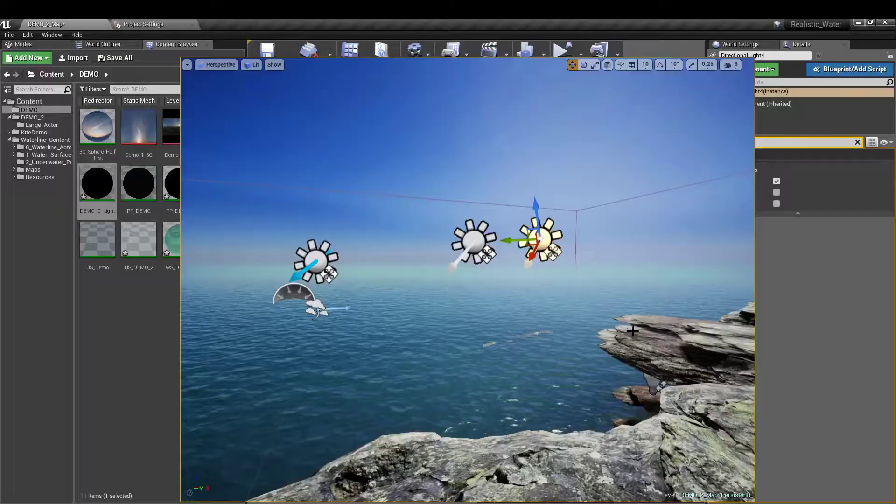
Review the Light Function material setting of DirectionalLight4, and filter its details by "cha" to list the lighting channels
left_click(858, 142)
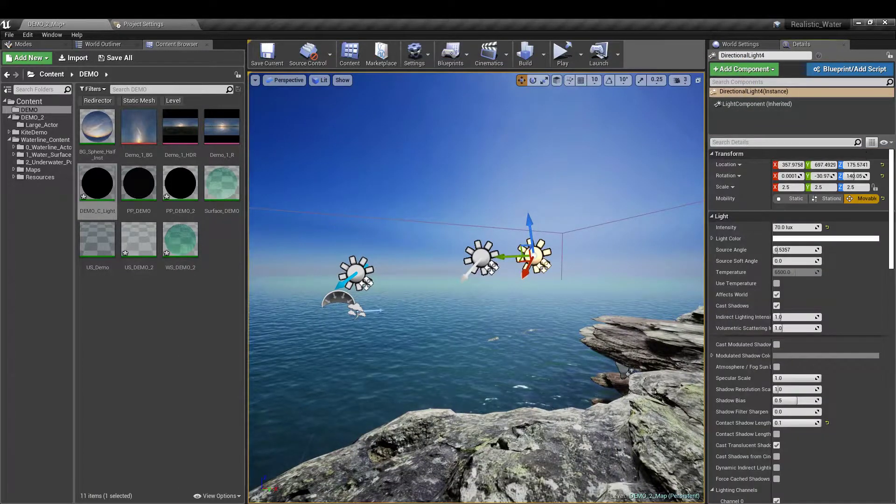
left_click_drag(893, 189, 889, 376)
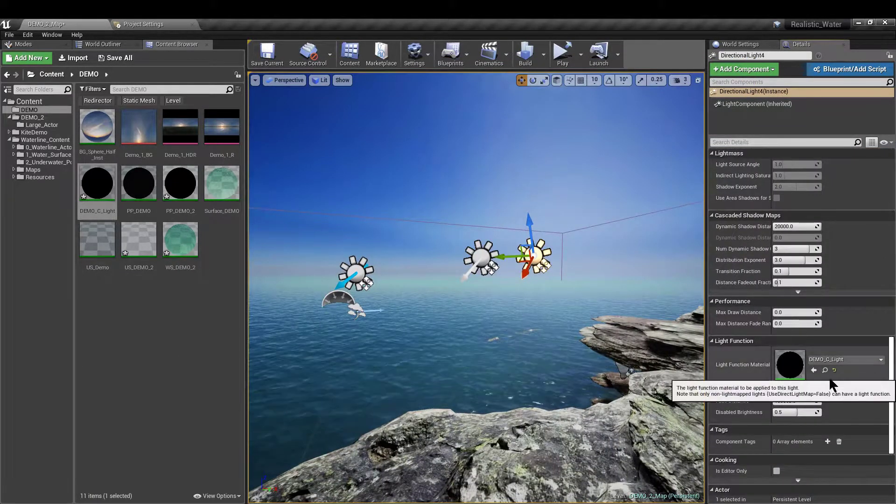
left_click(755, 142)
type("cha")
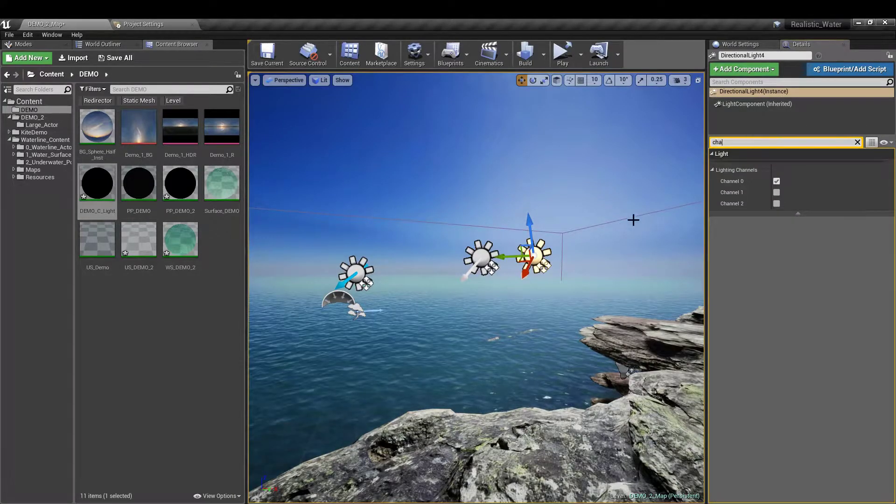
Disable Channel 0 and enable Channel 2 for DirectionalLight4, and check the caustics on the pool's submerged stones
left_click(776, 181)
right_click_drag(602, 224, 667, 261)
key("w")
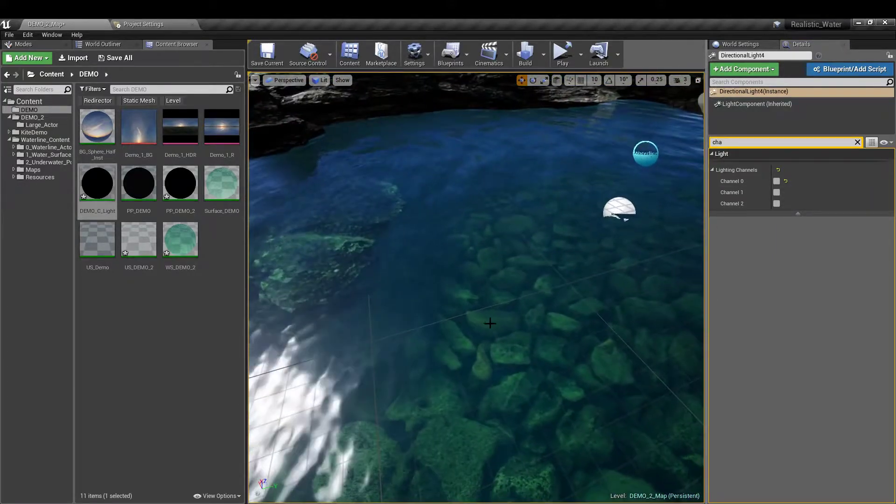
left_click(777, 205)
right_click_drag(654, 234, 606, 252)
key("F11")
right_click_drag(447, 304, 402, 217)
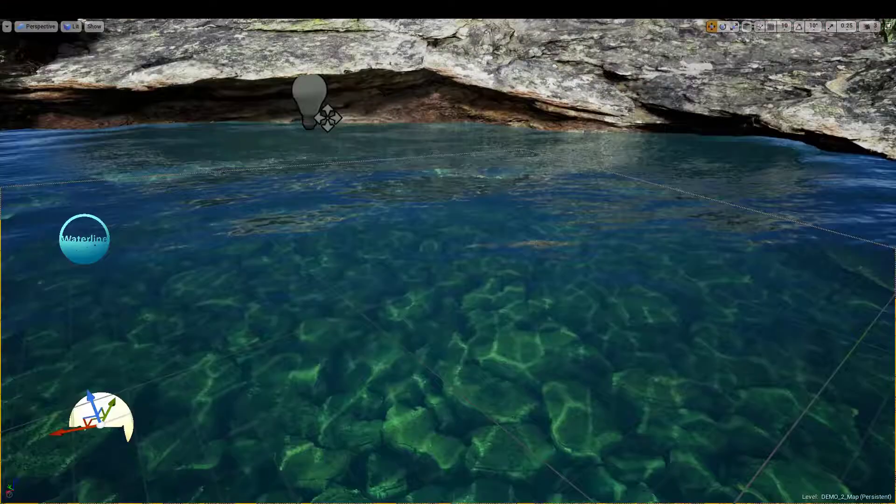
Examine the pool and its caustics from above and below the waterline, with the editor icons hidden as needed
key("g")
key("s")
right_click_drag(448, 252, 509, 233)
key("g")
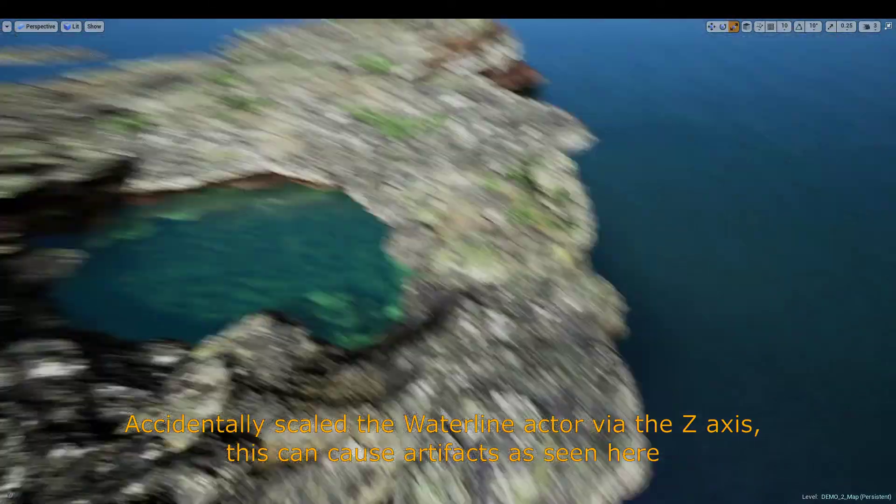
right_click_drag(448, 261, 362, 266)
key("g")
key("g")
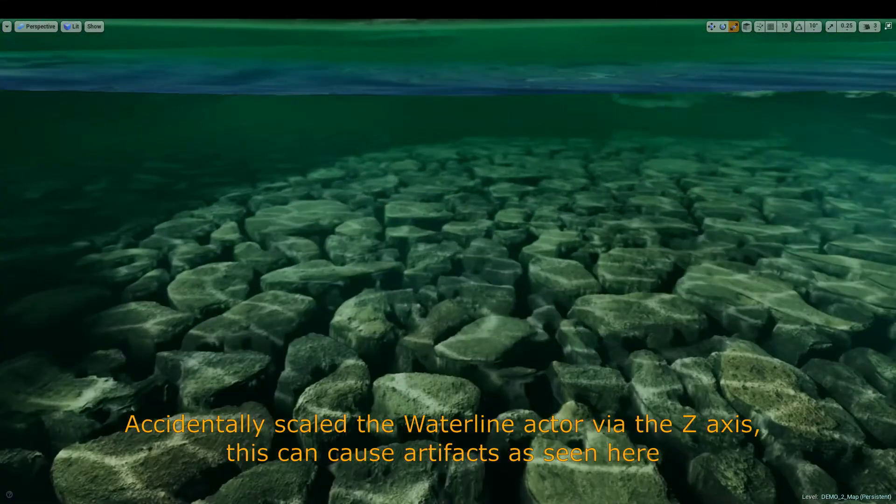
right_click_drag(621, 234, 620, 200)
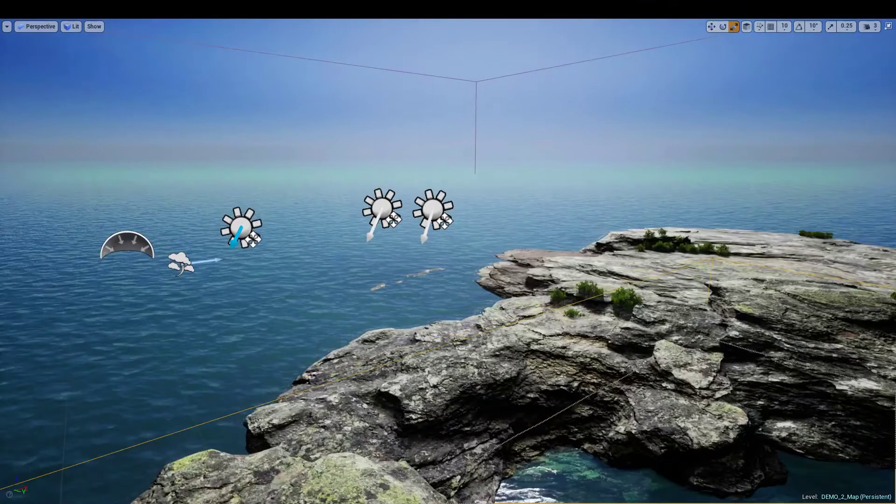
Clear the details filter for DirectionalLight5 and set its light color to a soft pinkish red, hex sRGB FF7E8FFF
key("f")
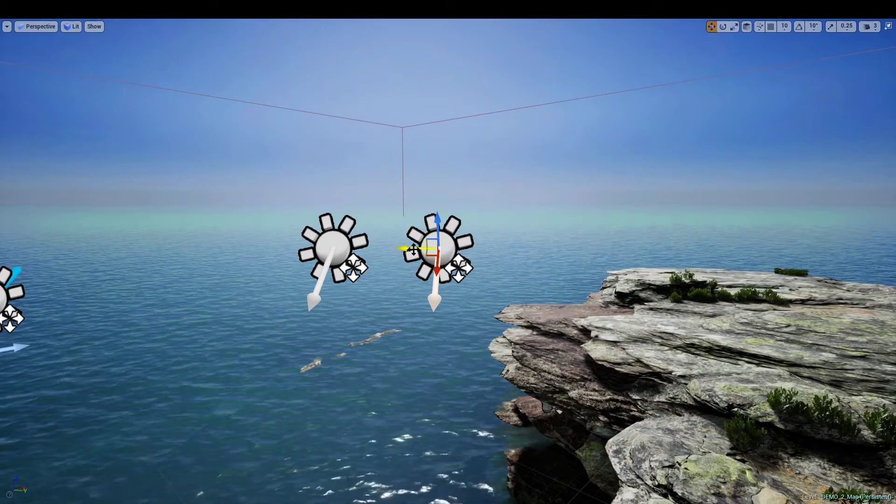
key("F11")
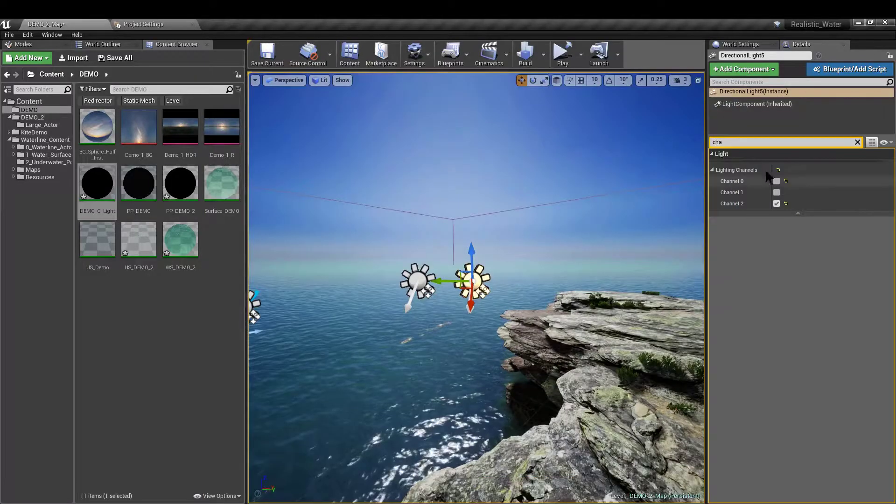
left_click(857, 142)
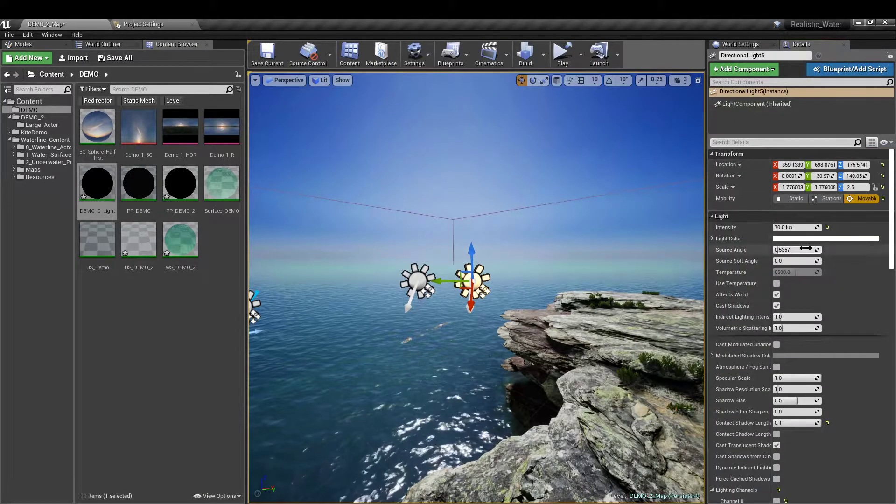
left_click(825, 238)
left_click_drag(700, 321, 713, 313)
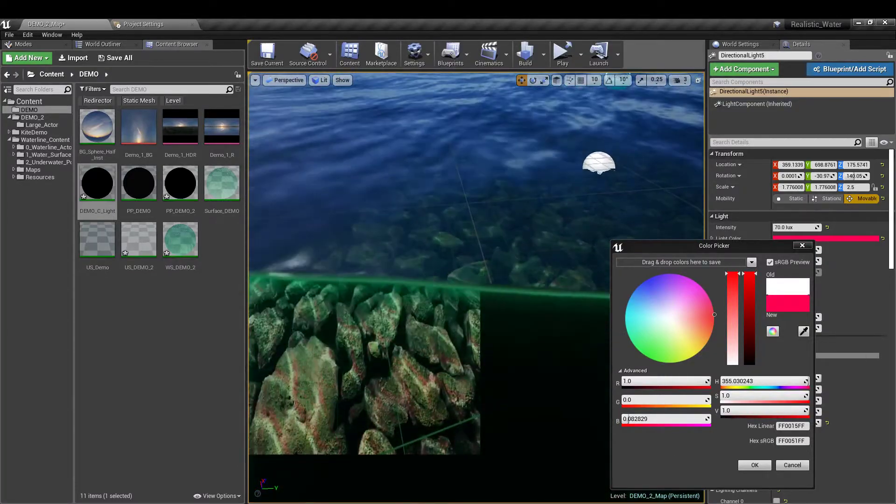
key("F11")
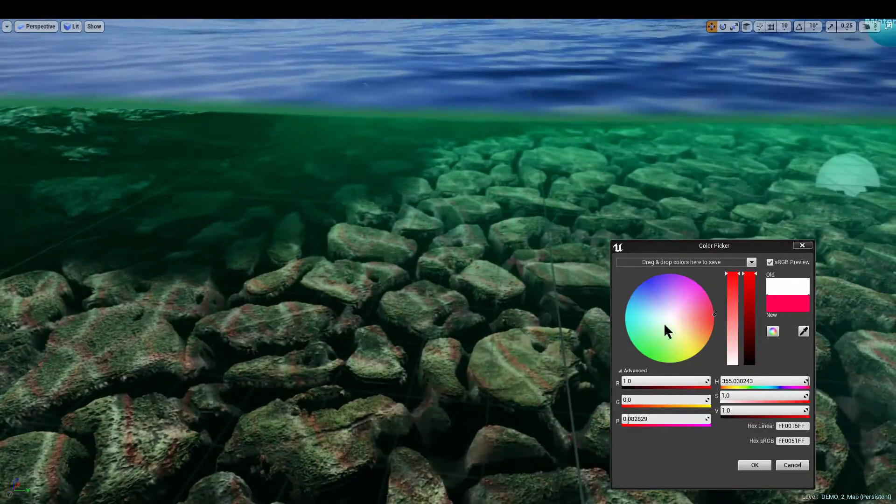
left_click_drag(733, 275, 734, 294)
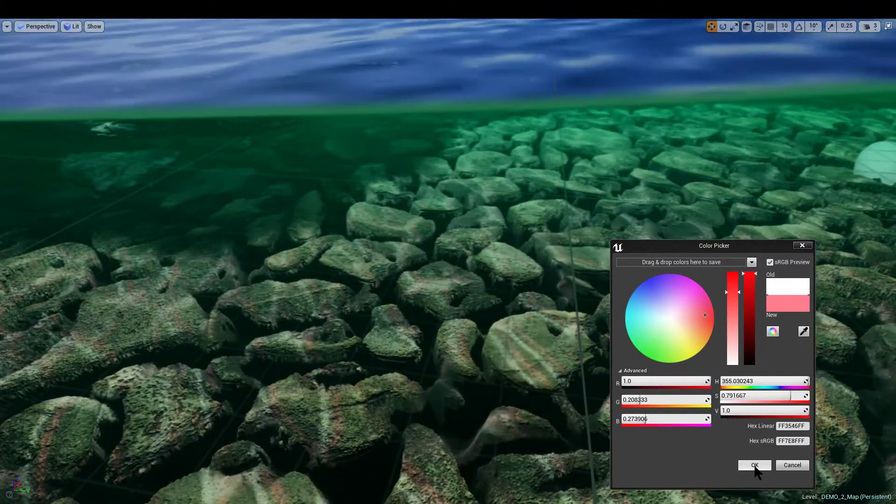
left_click(755, 466)
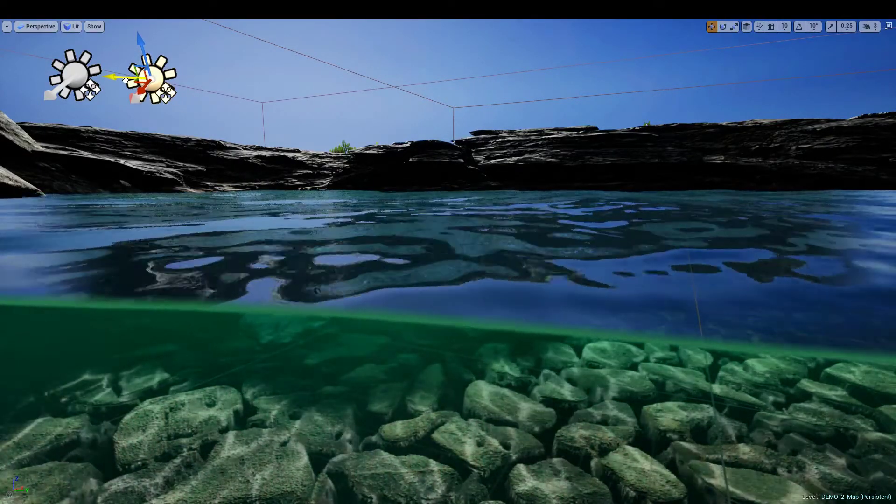
Duplicate the tinted directional light with a slight offset along Y, and review the caustics at the waterline and from above the rock pool
left_click_drag(126, 80, 127, 81, "alt")
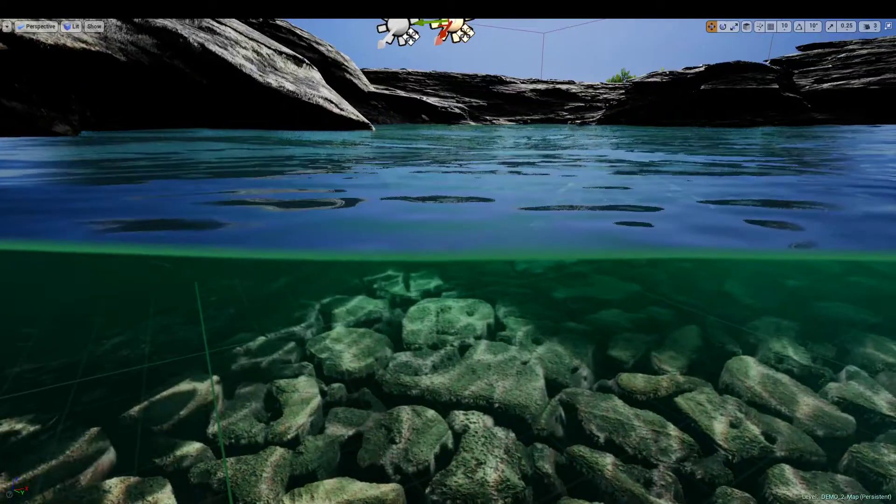
right_click_drag(397, 63, 406, 58)
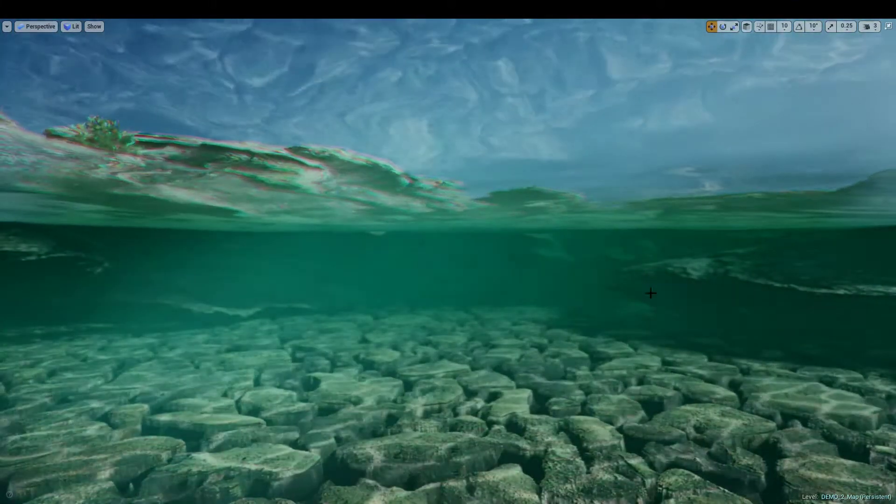
right_click_drag(651, 293, 651, 294)
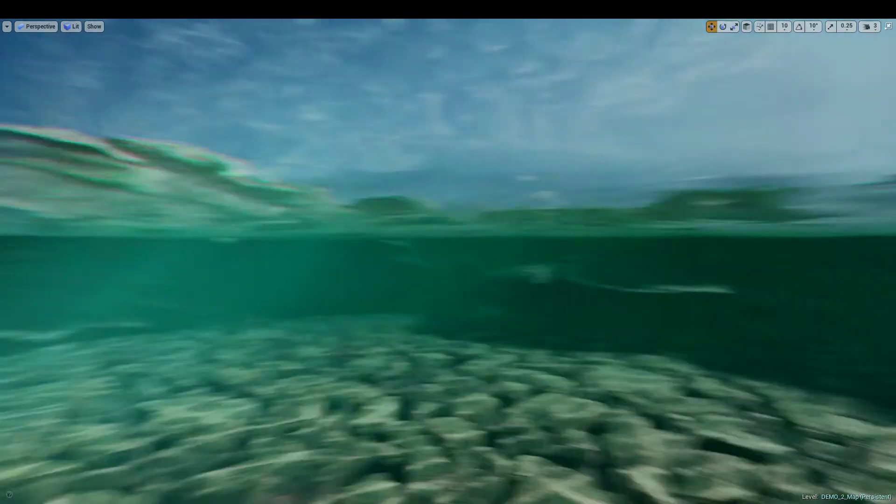
right_click_drag(591, 295, 592, 295)
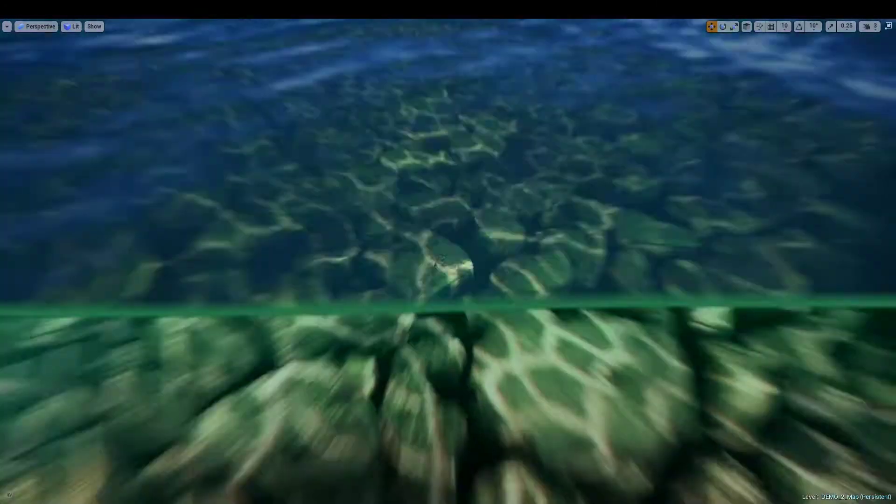
right_click_drag(591, 295, 592, 295)
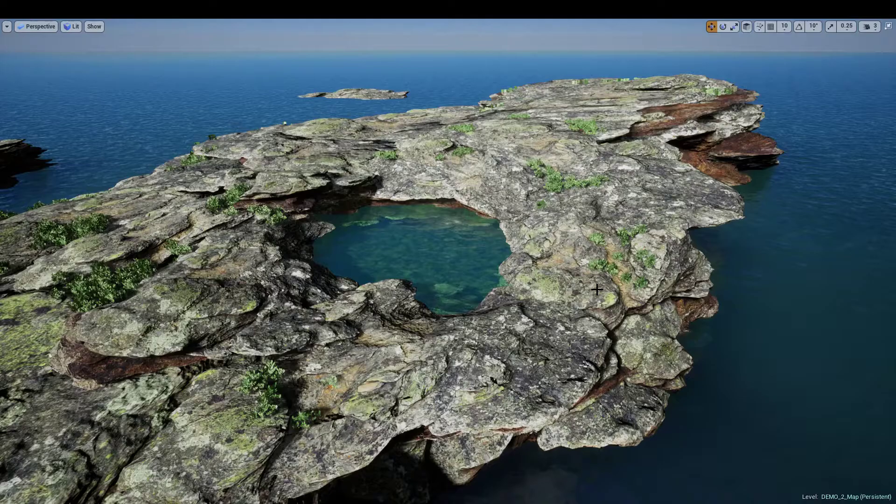
right_click_drag(577, 288, 573, 289)
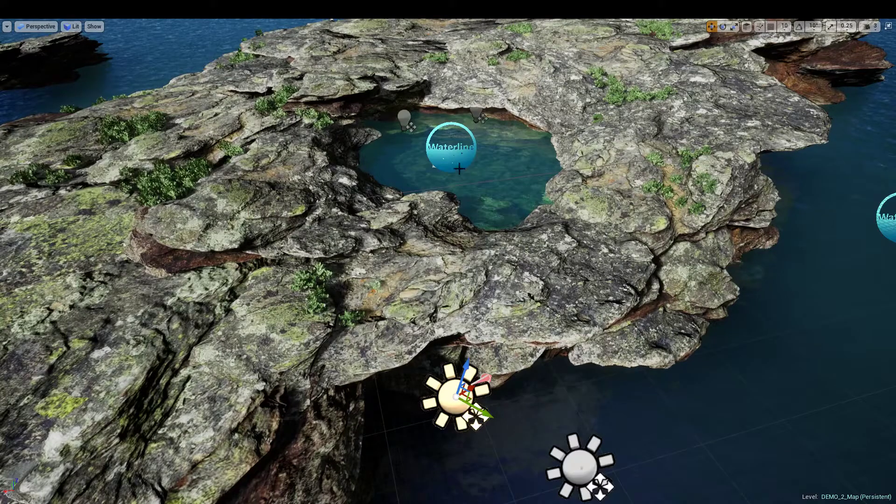
right_click_drag(484, 185, 485, 186)
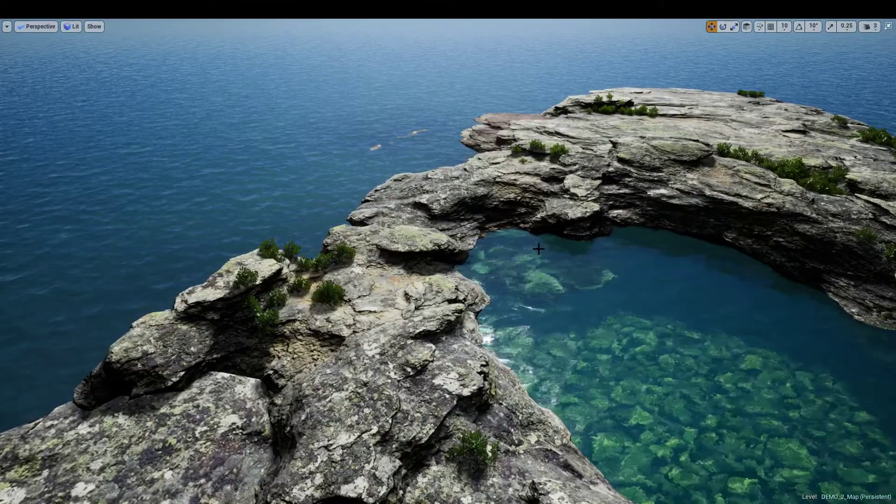
right_click_drag(506, 288, 506, 288)
Try moving the 2_Water_Small actor vertically in the rock pool, and undo the move
key("g")
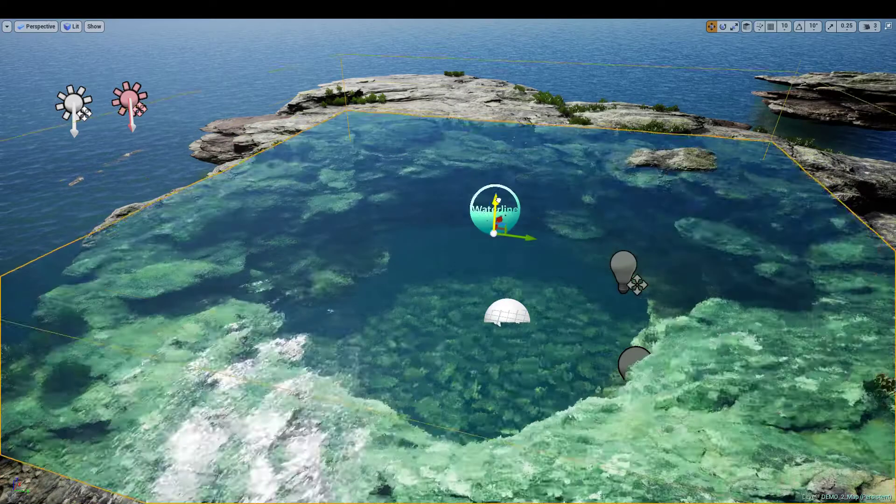
left_click_drag(499, 200, 509, 233)
key("w")
right_click_drag(512, 270, 408, 253)
right_click_drag(496, 252, 496, 253)
key("space")
key("space")
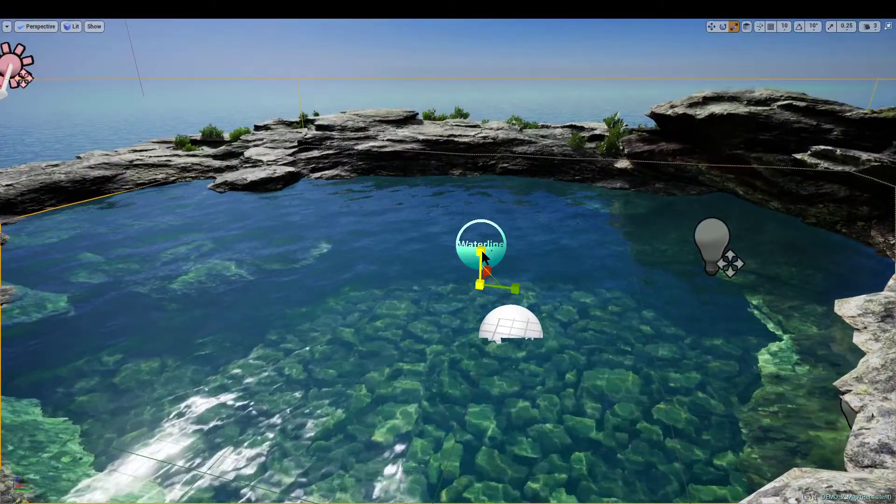
key("ctrl+z")
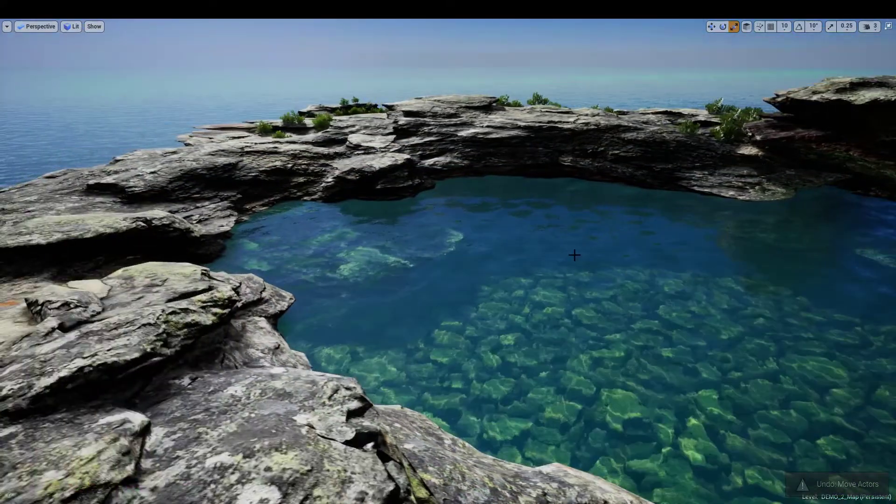
right_click_drag(512, 253, 512, 252)
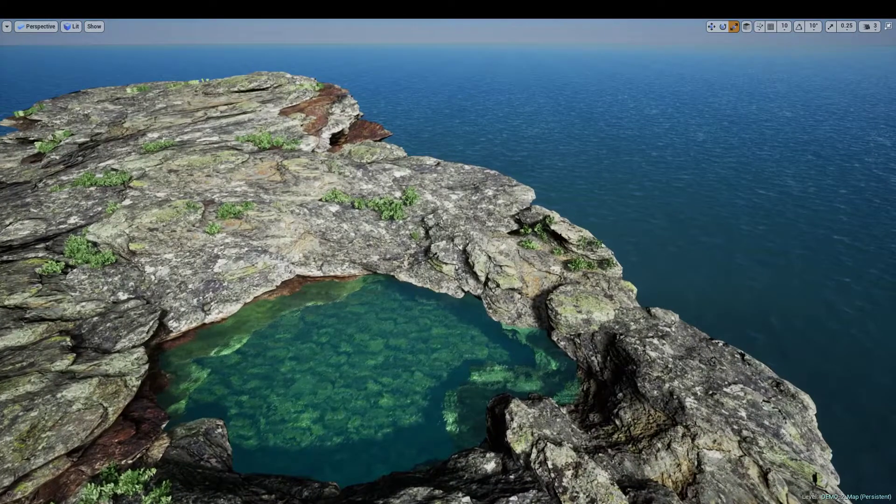
Open the water actor's PP_DEMO_2 post-process material, review its 7 Shader Use parameters, and close the material editor
key("F11")
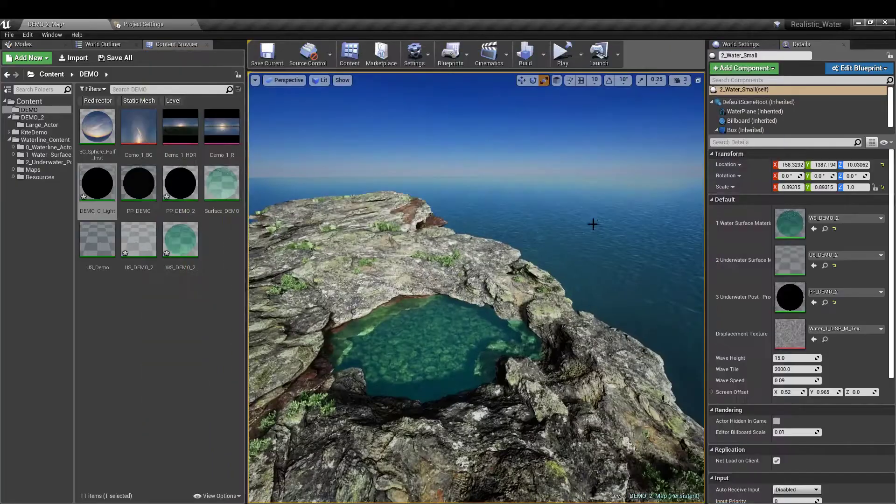
left_click(563, 55)
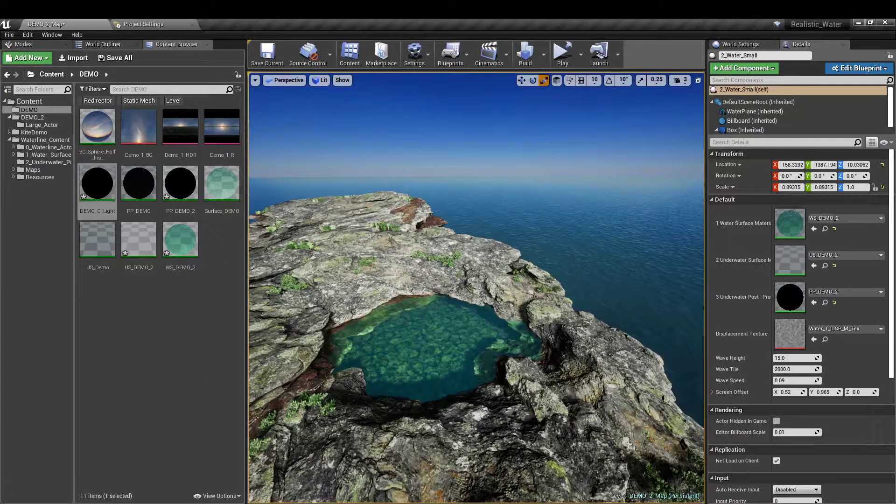
double_click(790, 298)
scroll(299, 304, "down", 6)
scroll(298, 299, "down", 8)
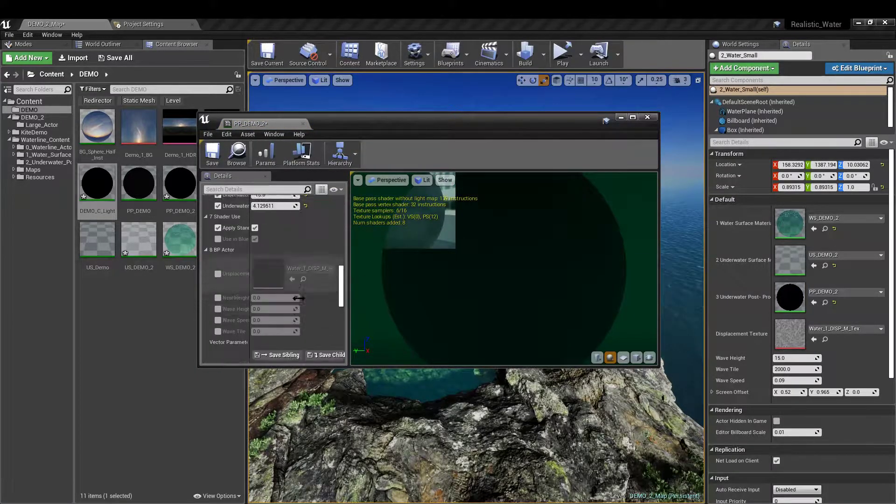
scroll(255, 278, "up", 2)
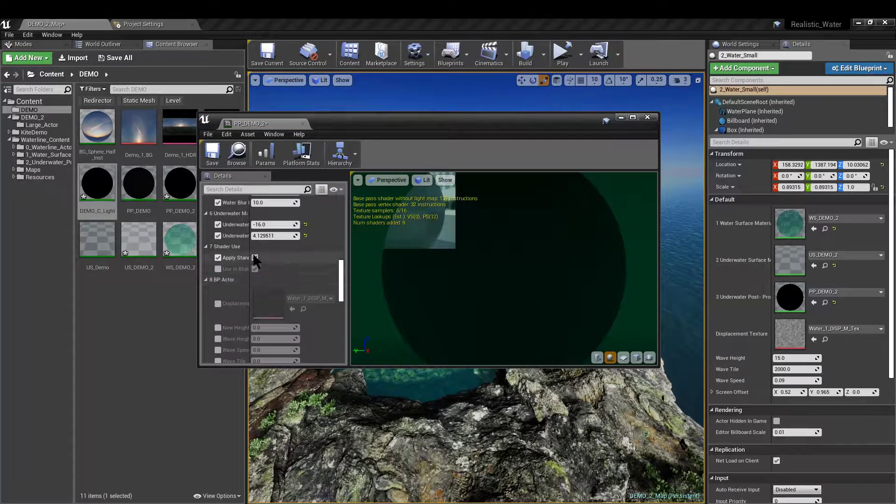
left_click_drag(250, 263, 282, 262)
left_click(648, 117)
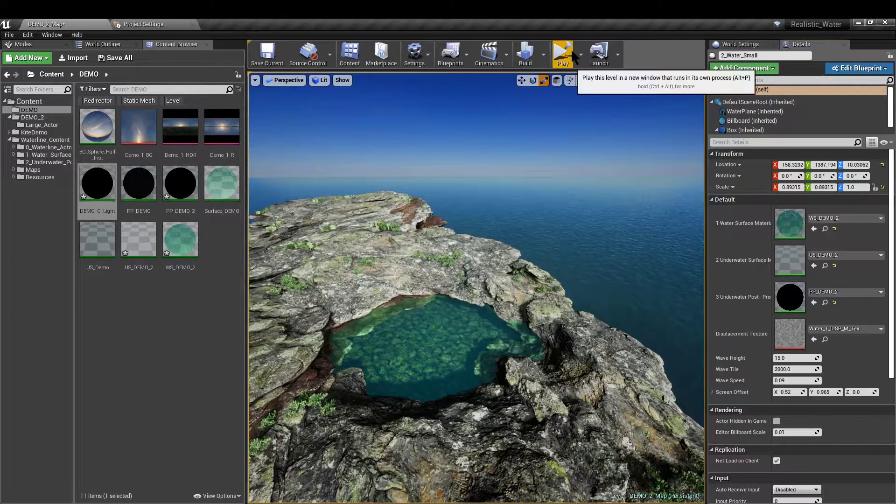
Play the level in a new window running as its own process, and inspect the rock pool in the level view
left_click(568, 49)
left_click(491, 351)
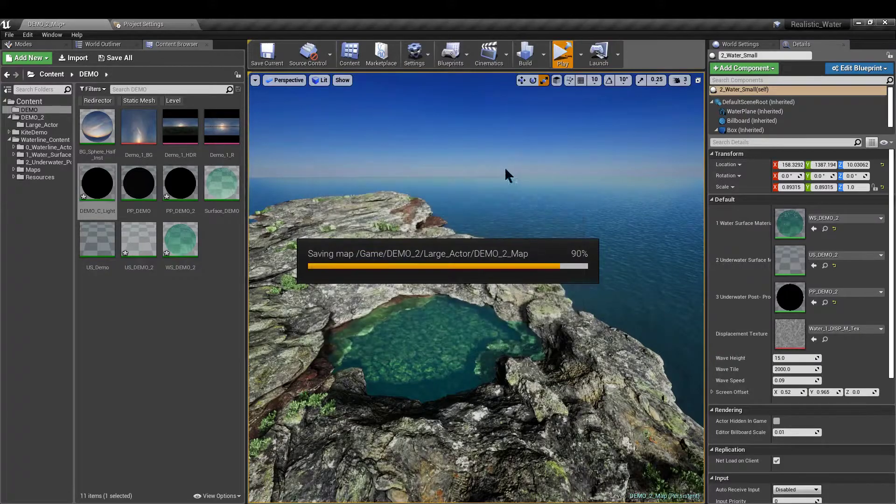
key("w")
right_click_drag(448, 204, 449, 215)
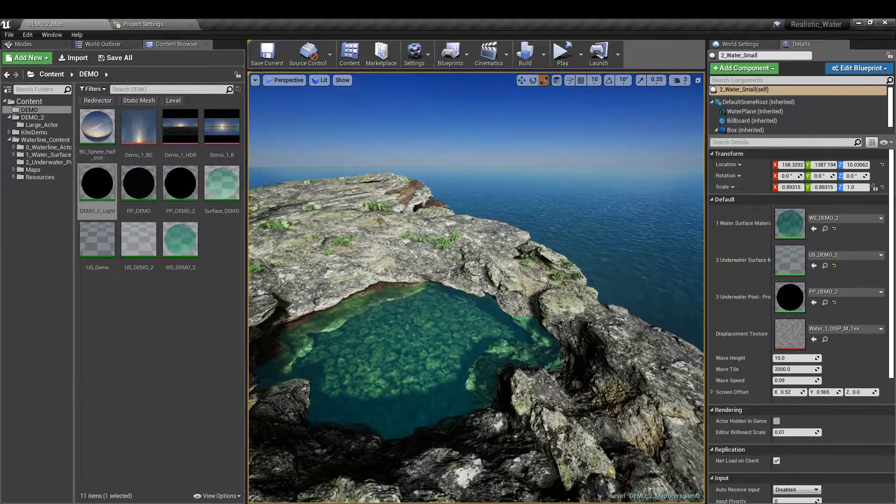
mouse_move(332, 503)
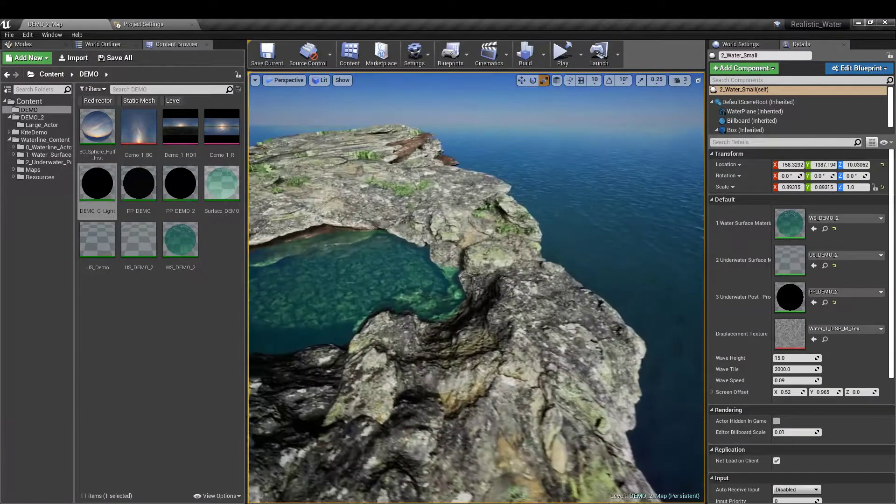
key("g")
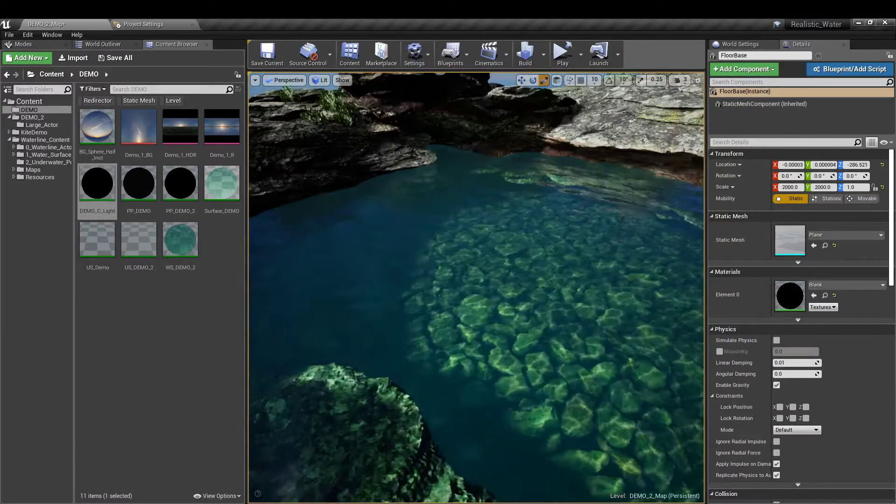
Find the Sphere Reflection Capture among the placeable classes and place one over the rock pool
right_click_drag(537, 309, 537, 294)
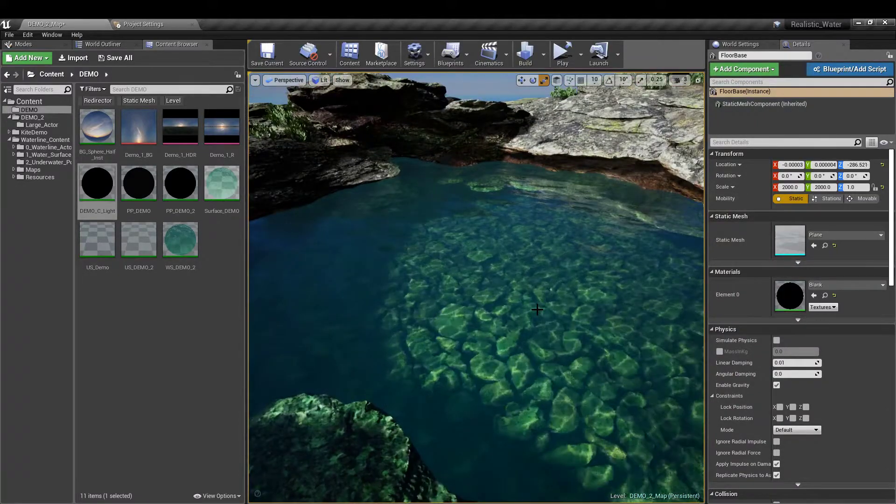
right_click_drag(554, 276, 553, 231)
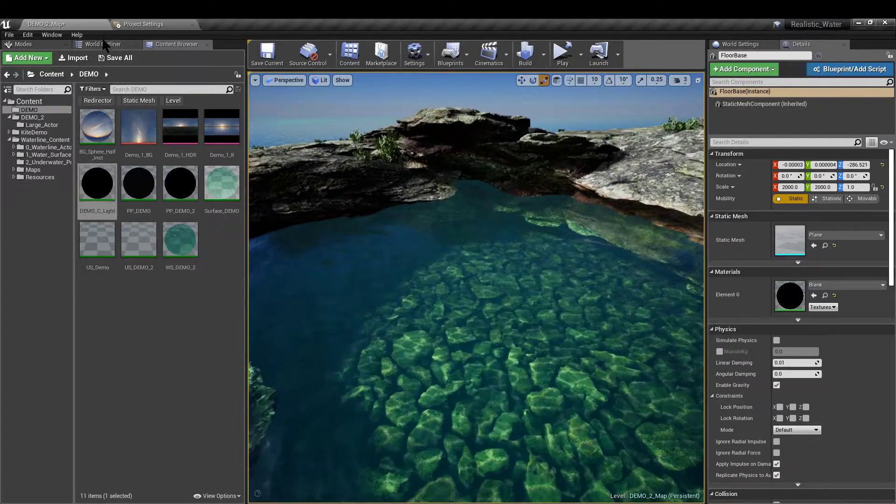
left_click(107, 44)
left_click(23, 43)
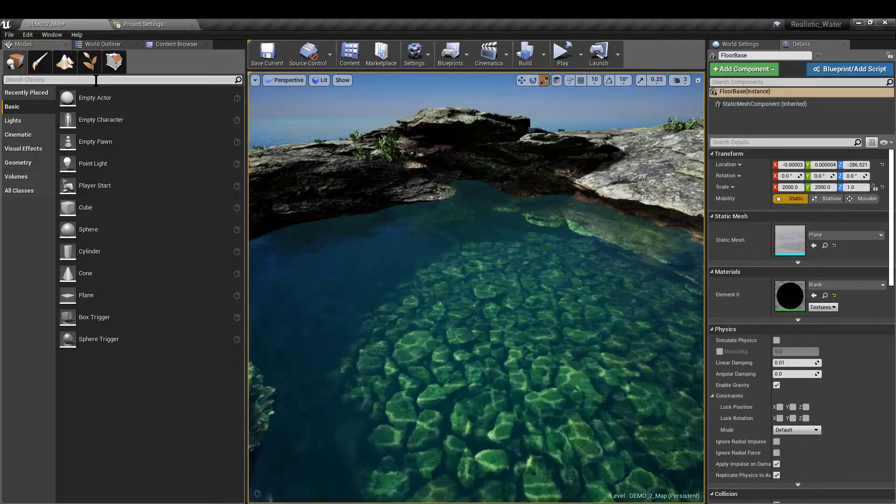
left_click(96, 80)
type("ref")
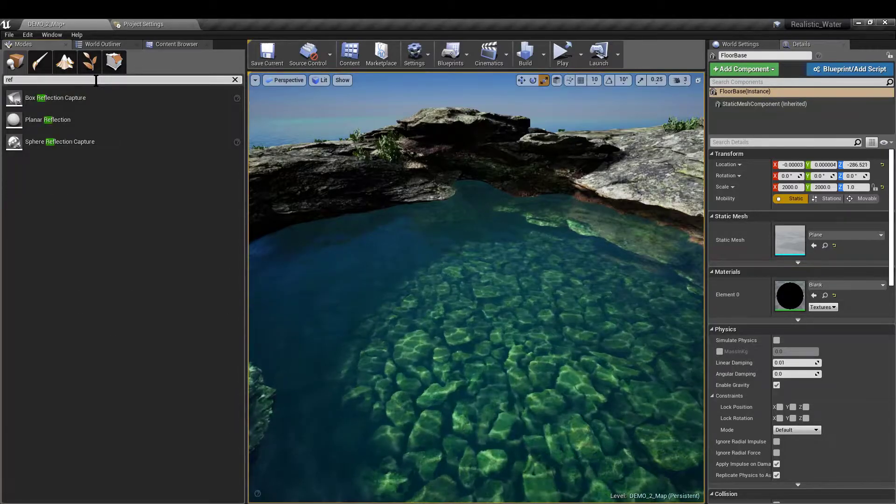
left_click_drag(88, 144, 533, 290)
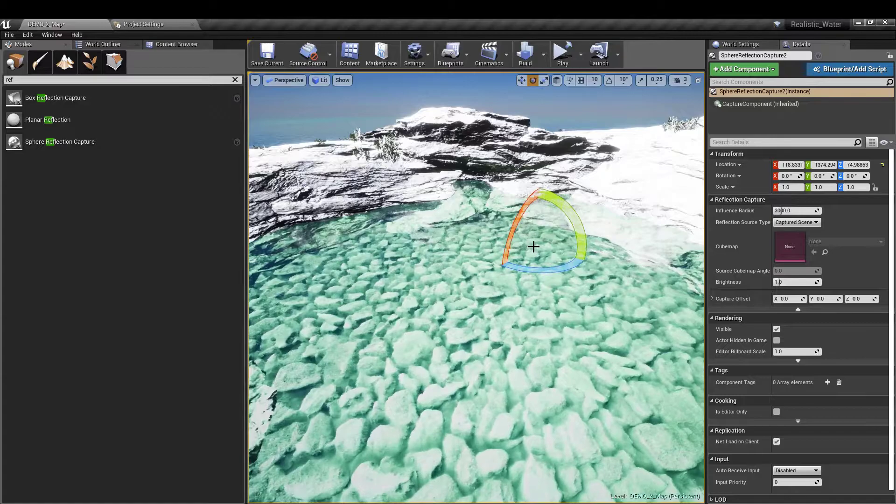
Frame the new sphere reflection capture and reduce its influence radius to about 476
key("f")
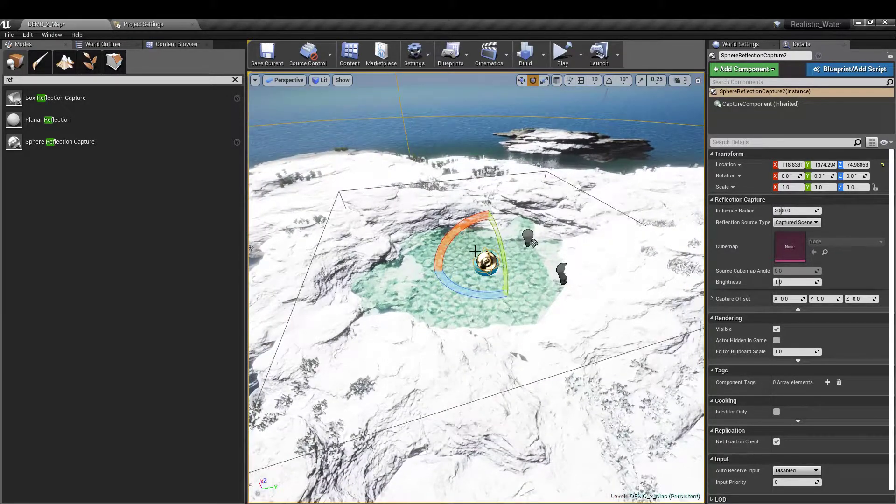
left_click_drag(487, 256, 488, 253)
left_click_drag(803, 213, 774, 213)
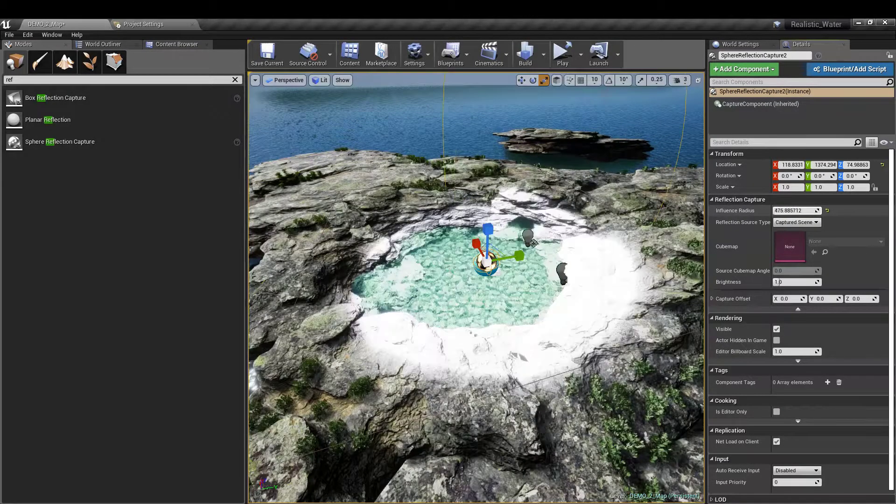
Move the reflection capture across the pool to about X 187, Y 1333, and set its brightness to 0.00001
right_click_drag(523, 261, 476, 259)
key("w")
left_click_drag(531, 246, 549, 240)
right_click_drag(549, 252, 559, 229)
key("w")
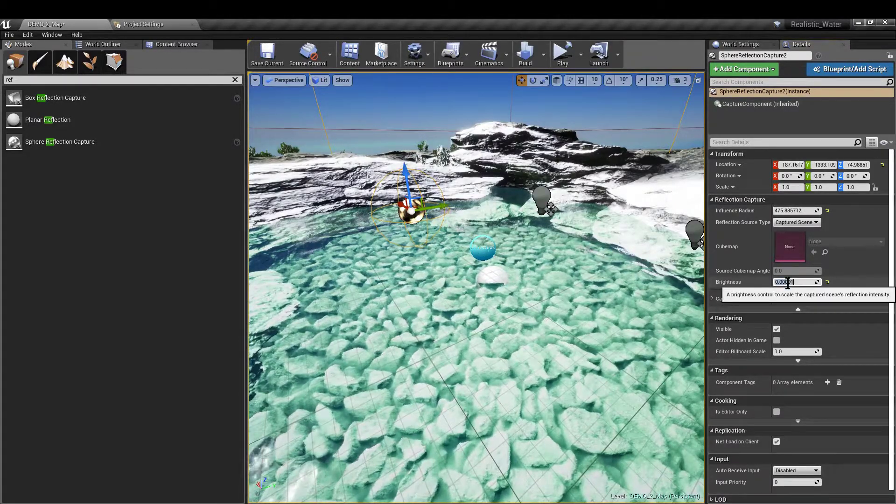
Rebuild the level's reflection captures
right_click_drag(592, 294, 591, 283)
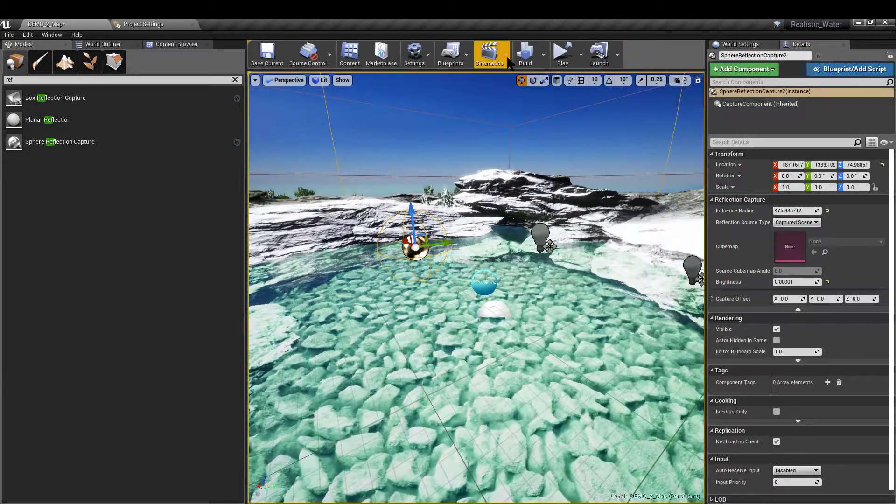
left_click(544, 53)
left_click(578, 143)
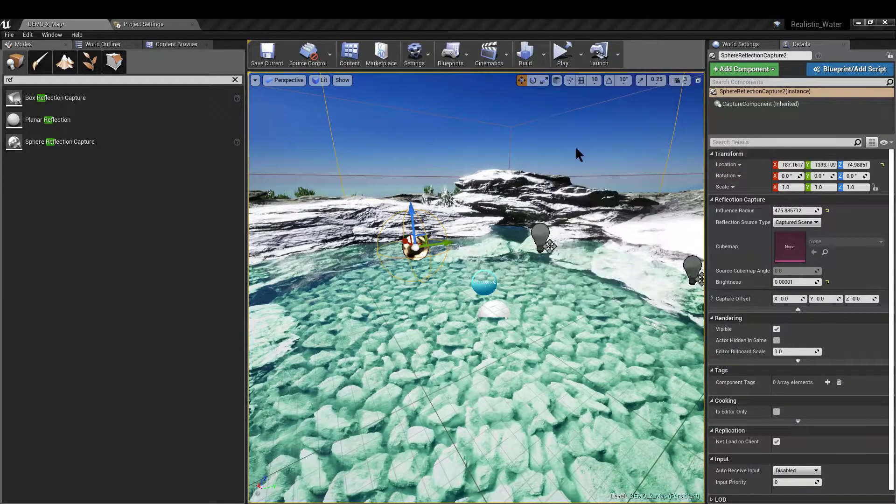
Try an influence radius of about 632 on the sphere reflection capture, and delete the capture from the level
right_click_drag(554, 232, 589, 232)
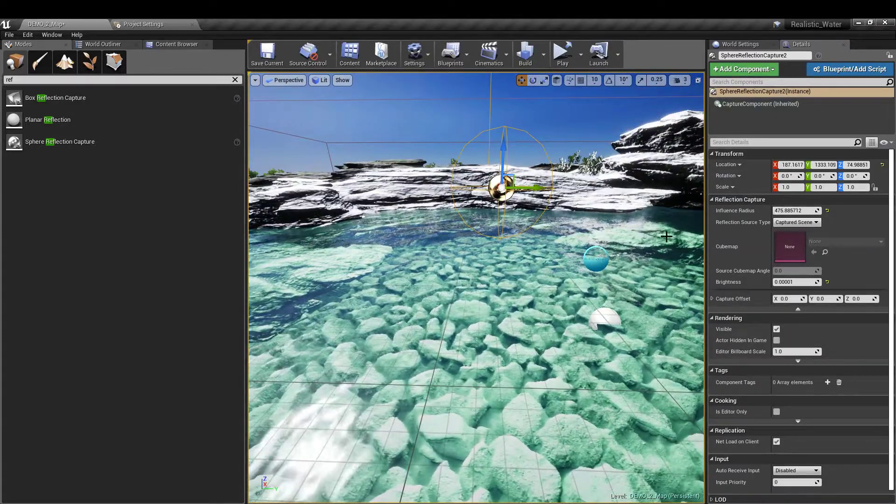
left_click_drag(796, 211, 817, 211)
right_click_drag(583, 242, 674, 243)
key("f")
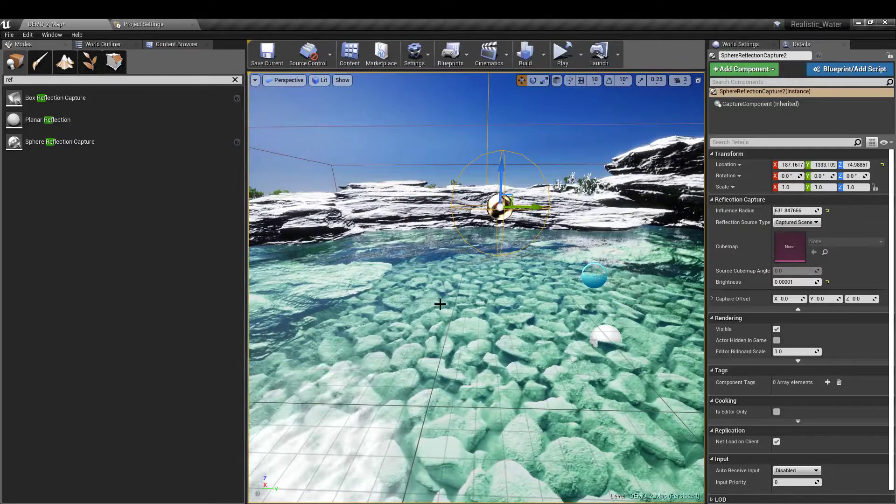
right_click_drag(480, 313, 495, 299)
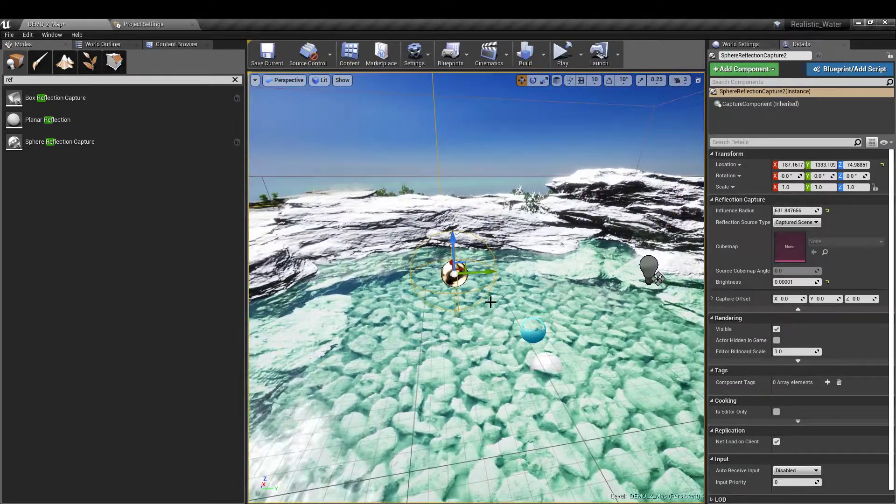
key("Delete")
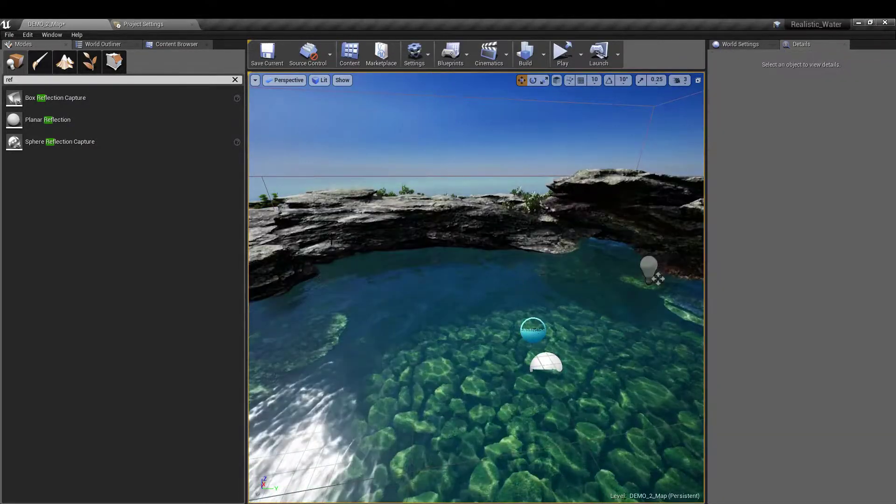
Search the placeable classes for "scen" and place a Scene Capture Cube in the middle of the rock pool
left_click(236, 81)
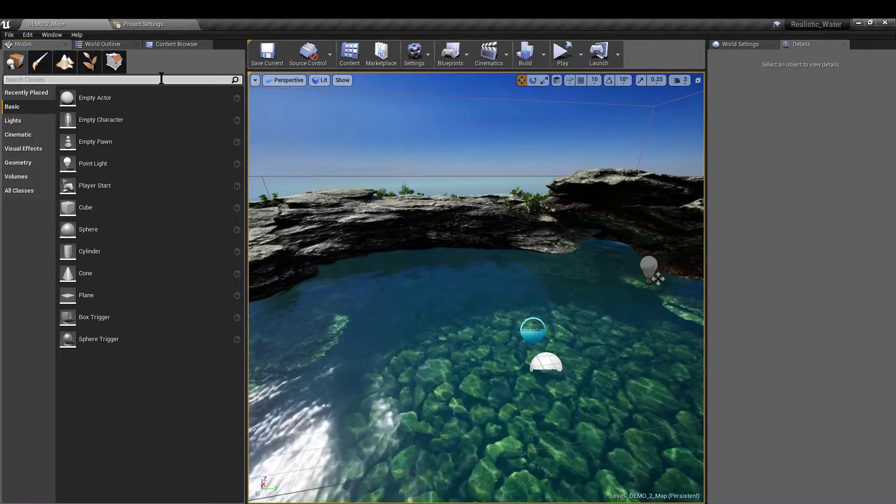
type("sece")
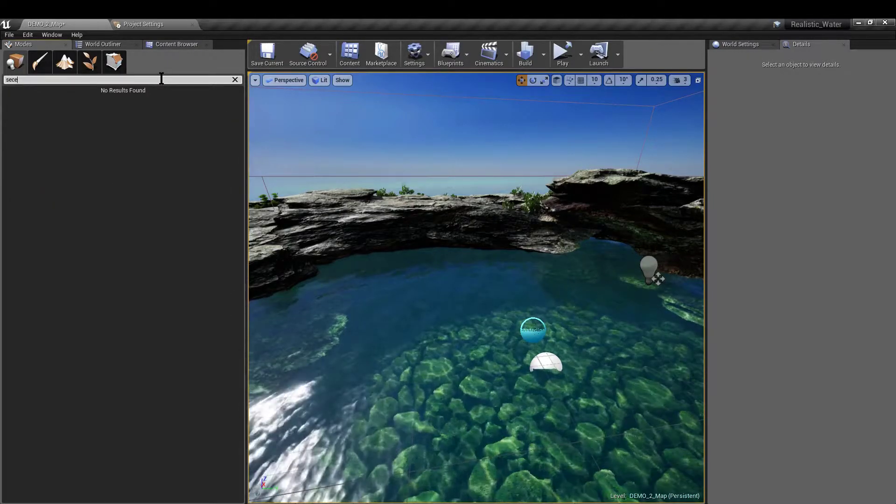
key("BackSpace")
key("BackSpace")
key("BackSpace")
type("ce")
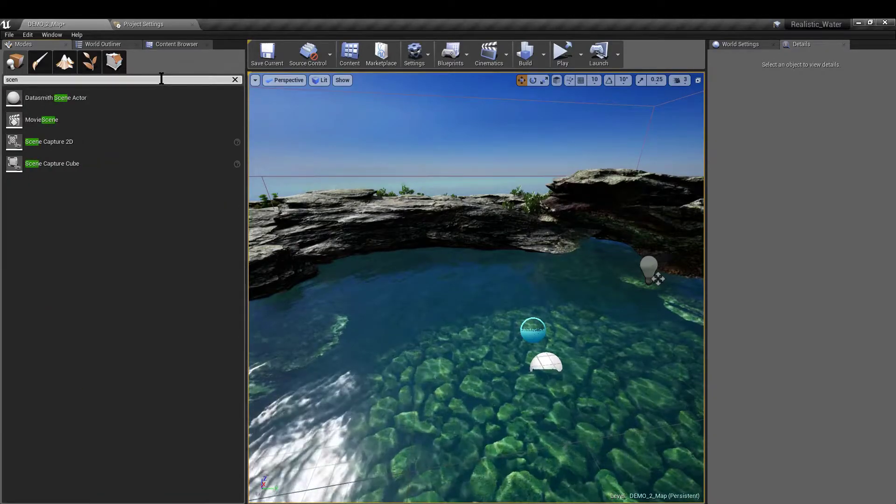
left_click_drag(51, 163, 515, 331)
Hide the 2_Water_Small actor and raise the scene capture cube slightly, to about Z 34.1
right_click_drag(460, 329, 502, 341)
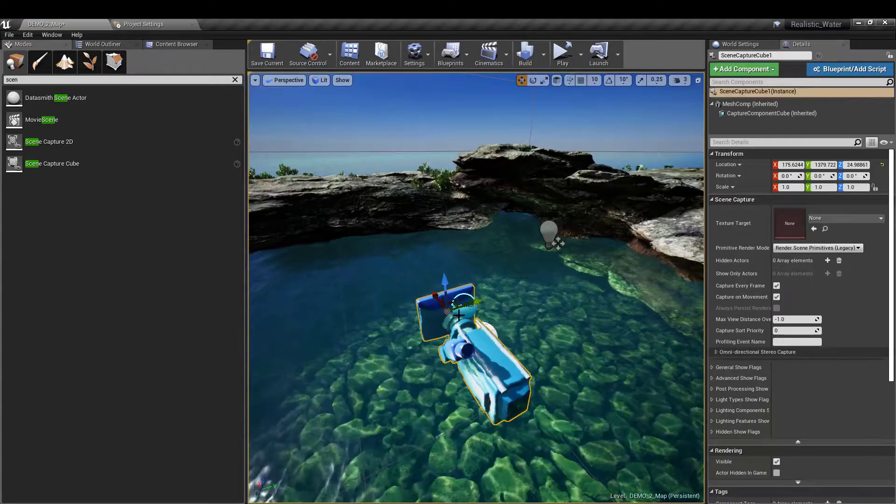
left_click(466, 310)
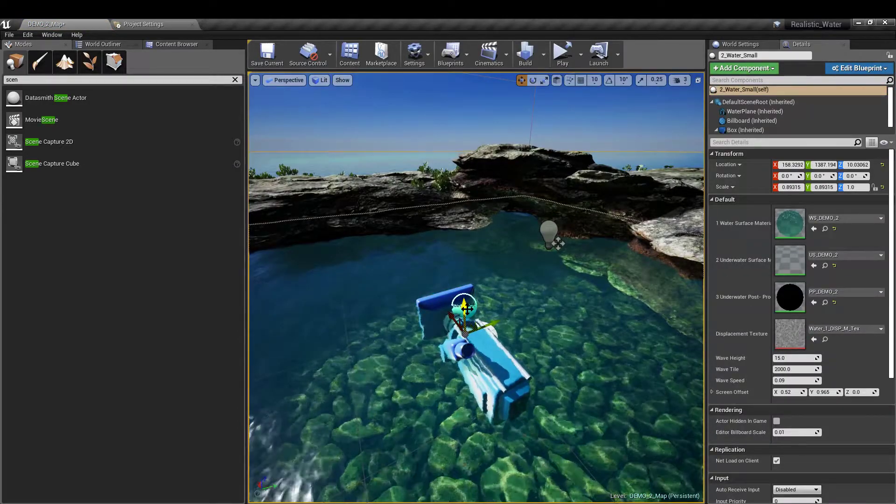
key("Delete")
left_click(483, 348)
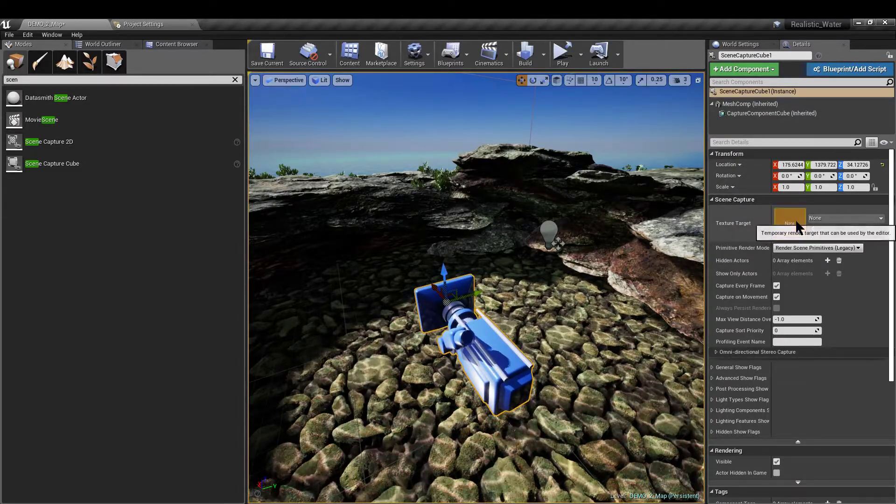
Create a cube render target named Temp_R in the DEMO_2 folder as the scene capture cube's texture target
left_click(842, 217)
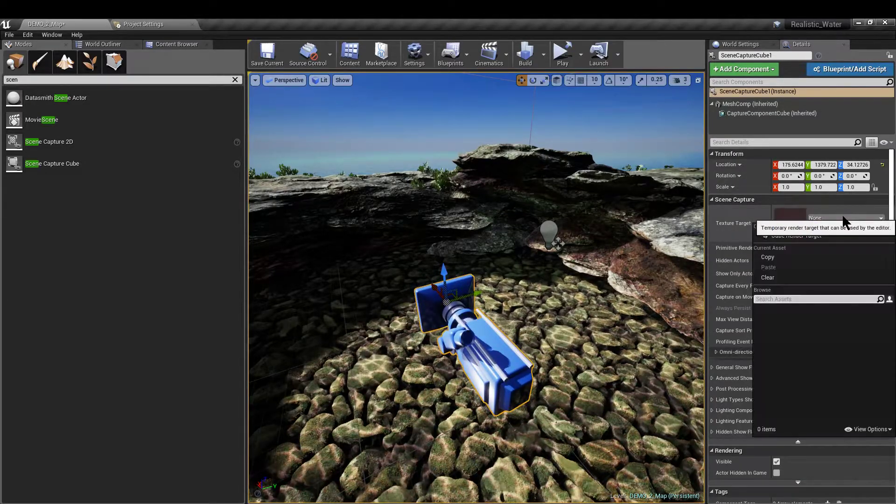
left_click(816, 237)
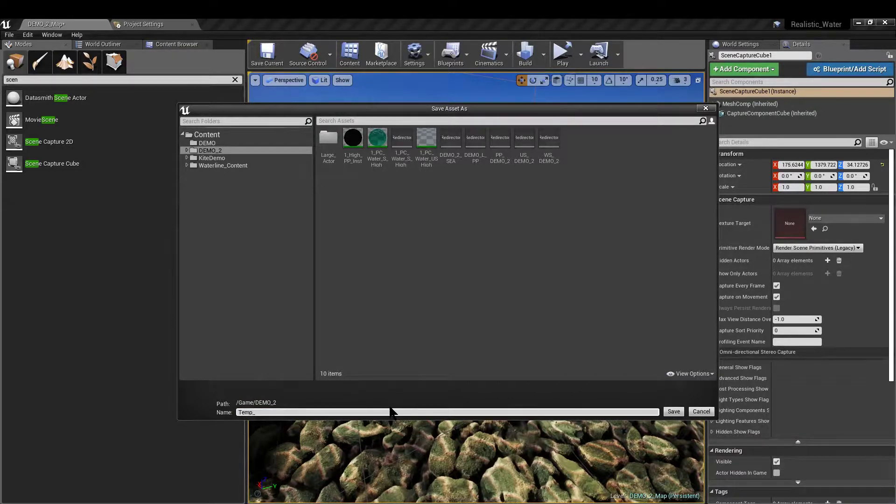
key("Return")
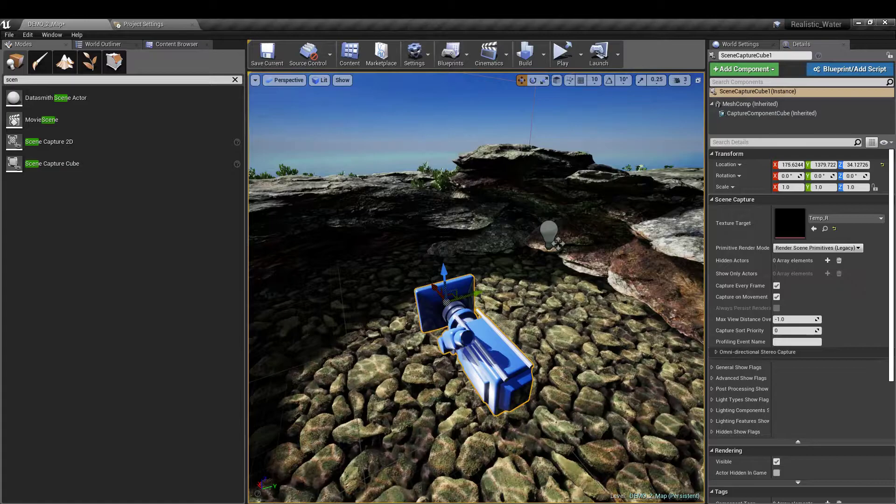
Review the captured panorama in the Temp_R render target from the DEMO_2 folder, and create a static texture from it
left_click(103, 44)
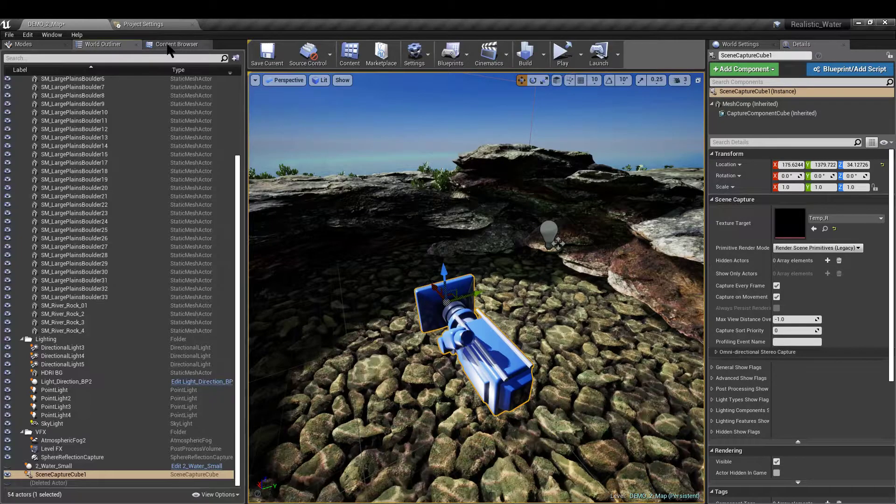
left_click(170, 45)
left_click(32, 118)
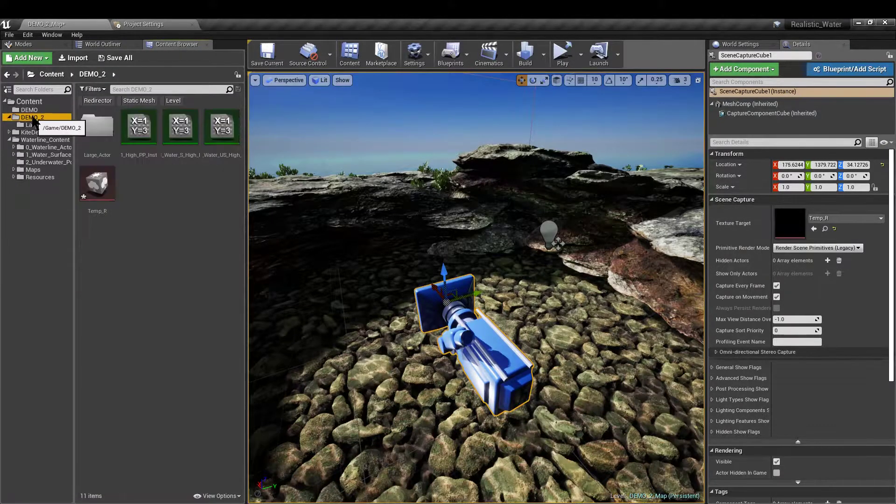
double_click(97, 184)
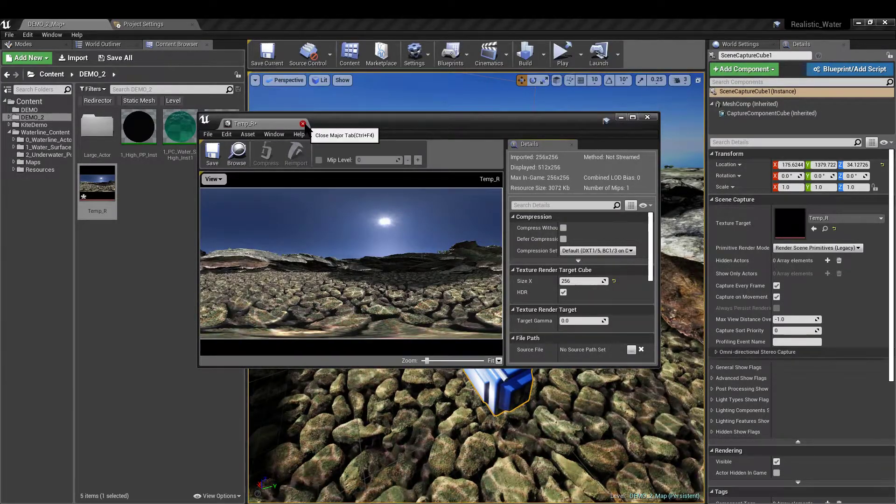
left_click(303, 124)
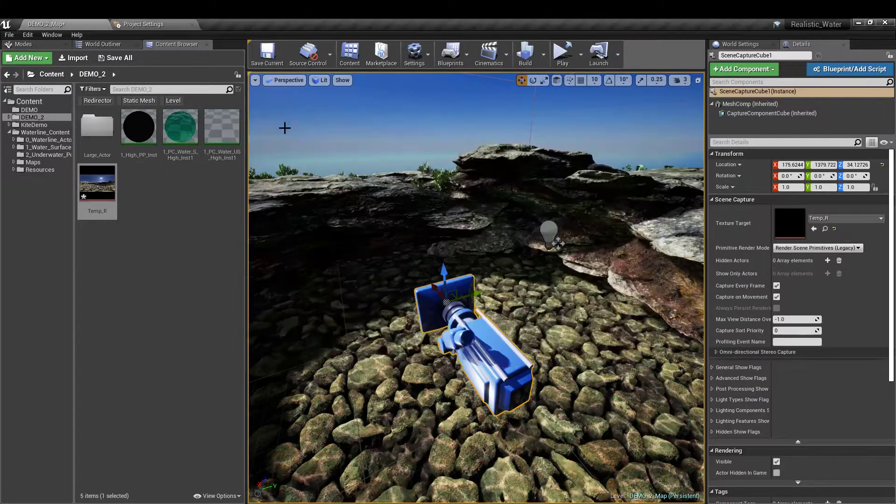
right_click(114, 187)
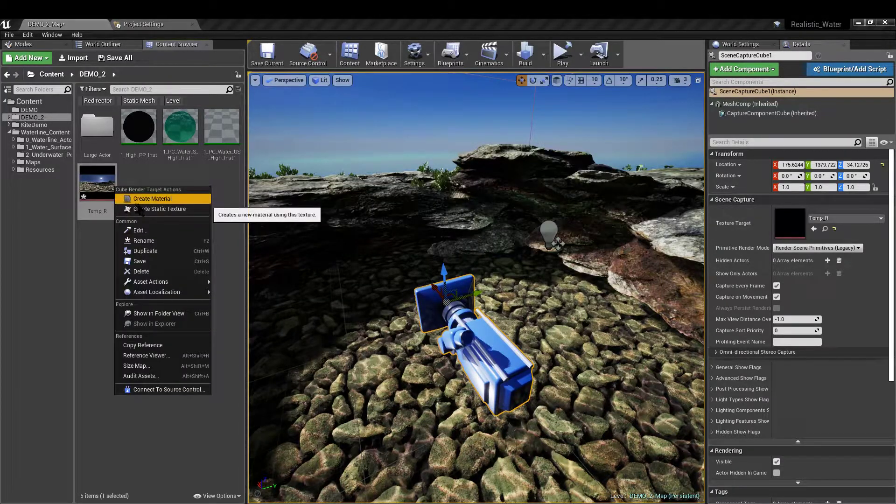
left_click(175, 210)
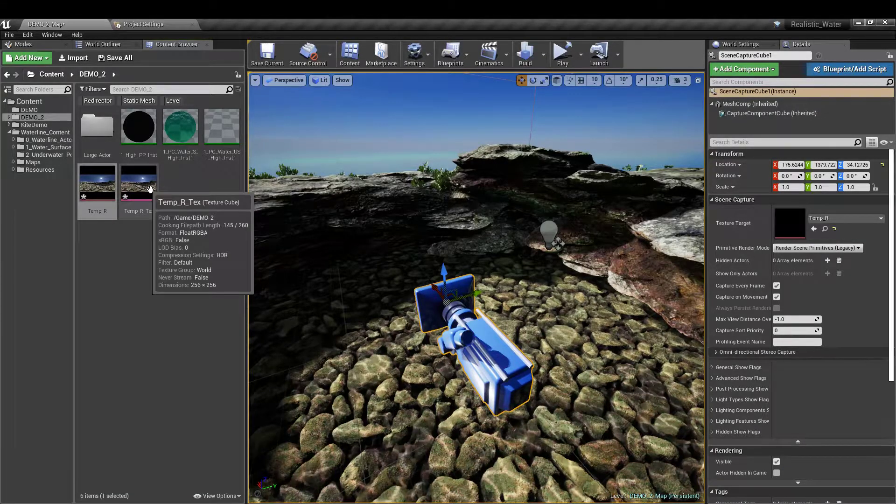
Try deleting the Temp_R render target, cancel the deletion, and undo the removal of the scene capture cube
left_click(97, 186)
key("Delete")
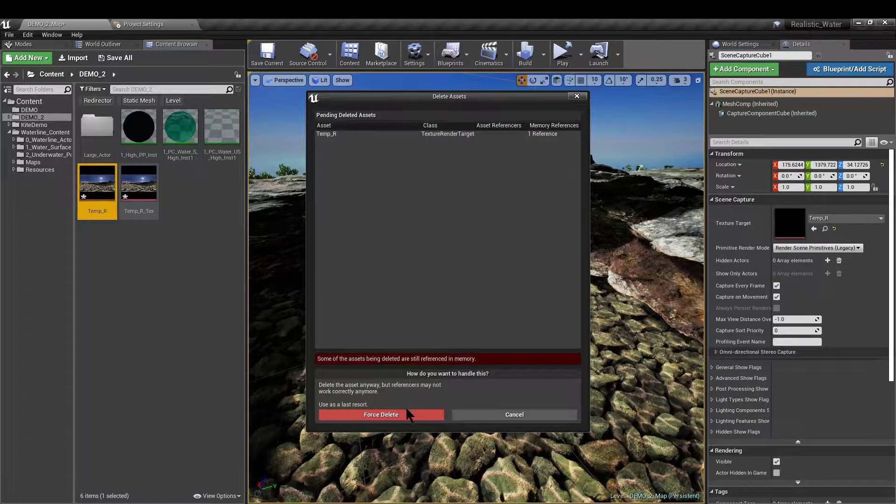
left_click(489, 416)
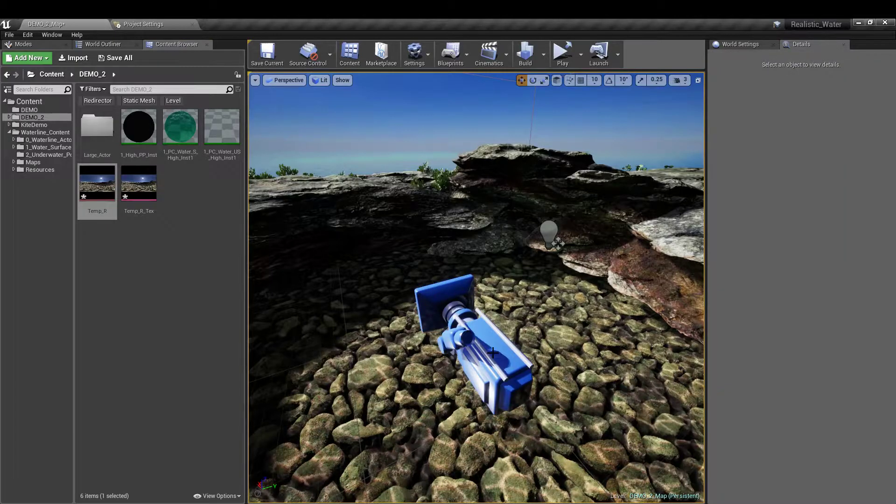
key("ctrl+z")
left_click(457, 321)
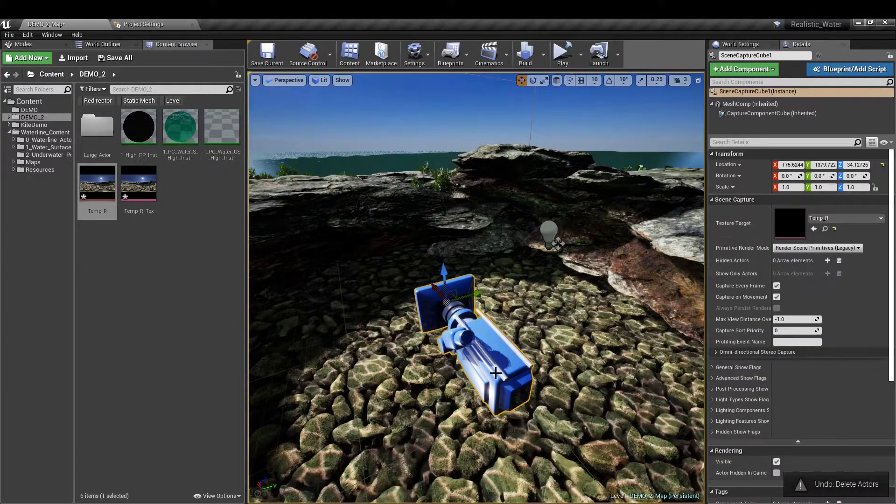
Delete the scene capture cube and the Temp_R render target, and bring up the level's actor list
key("Delete")
left_click(106, 196)
key("Delete")
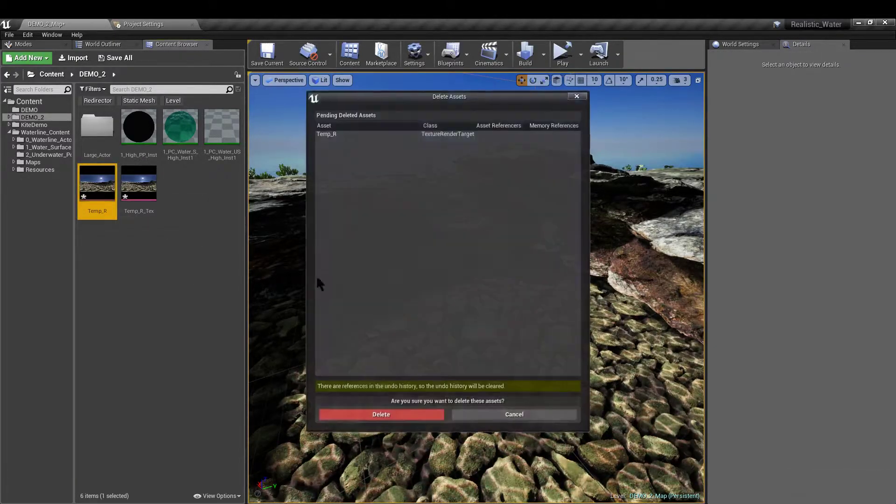
left_click(380, 416)
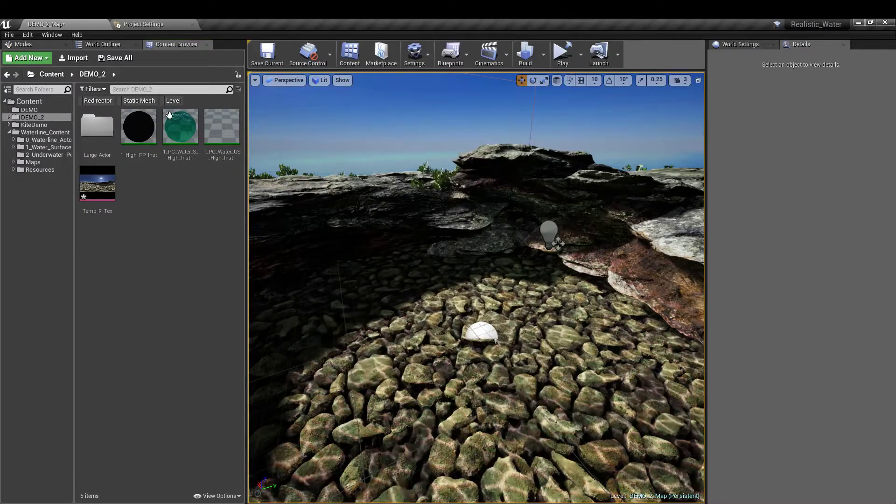
left_click(104, 44)
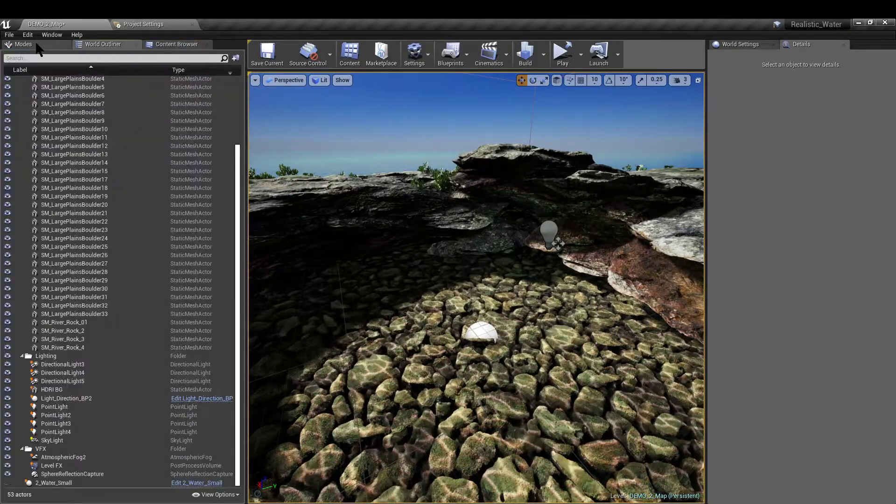
Collapse the Blueprints, Collision and GEO folders in the actor list and make the 2_Water_Small actor visible
scroll(90, 226, "up", 10)
scroll(37, 102, "up", 1)
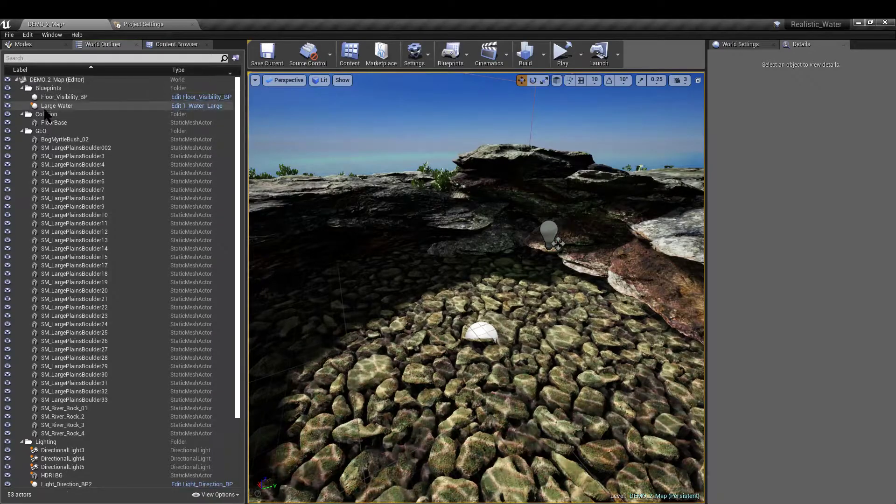
left_click(22, 89)
left_click(22, 96)
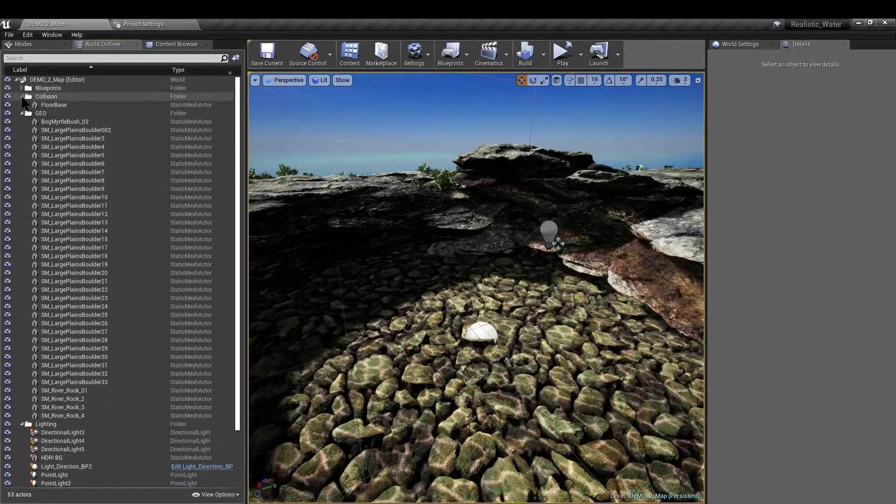
left_click(22, 104)
left_click(7, 241)
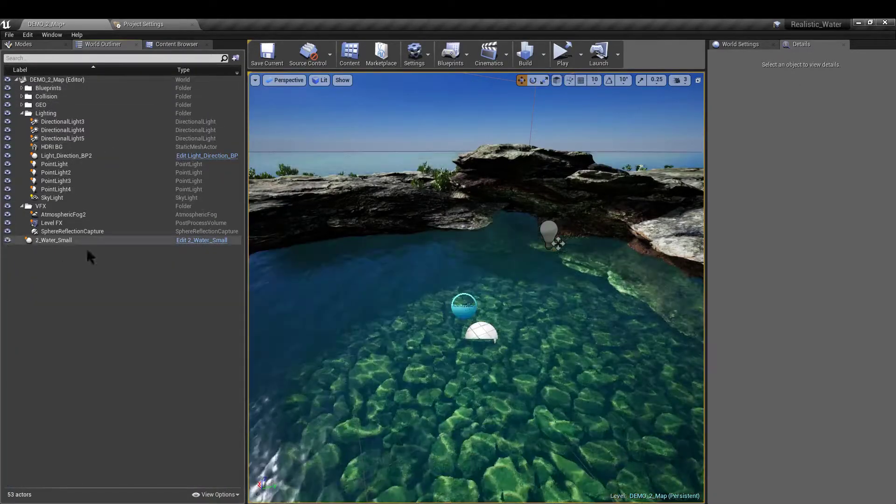
Find the Sphere Reflection Capture among the placeable actors by searching for "refle" and place one in the rock pool
left_click(170, 45)
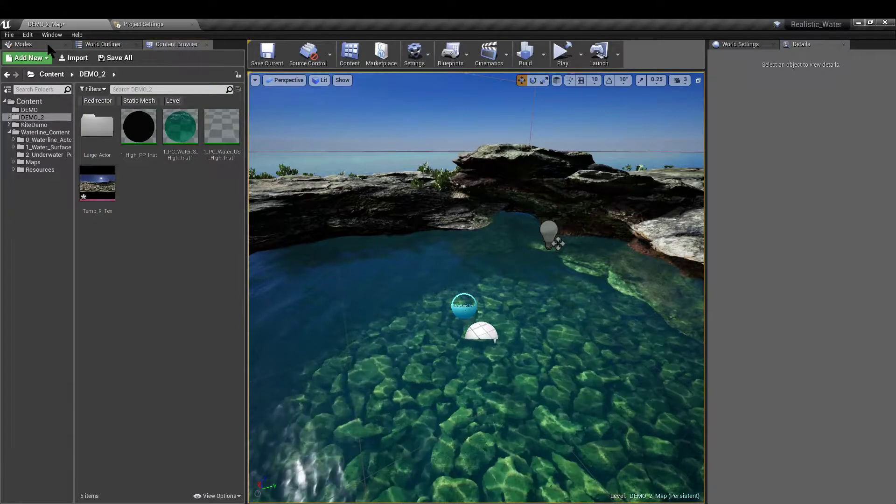
left_click(23, 43)
left_click(64, 79)
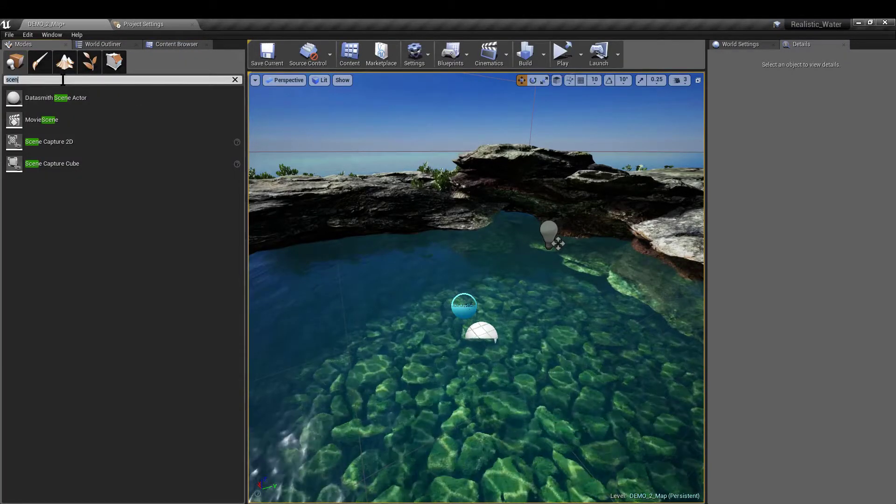
type("re")
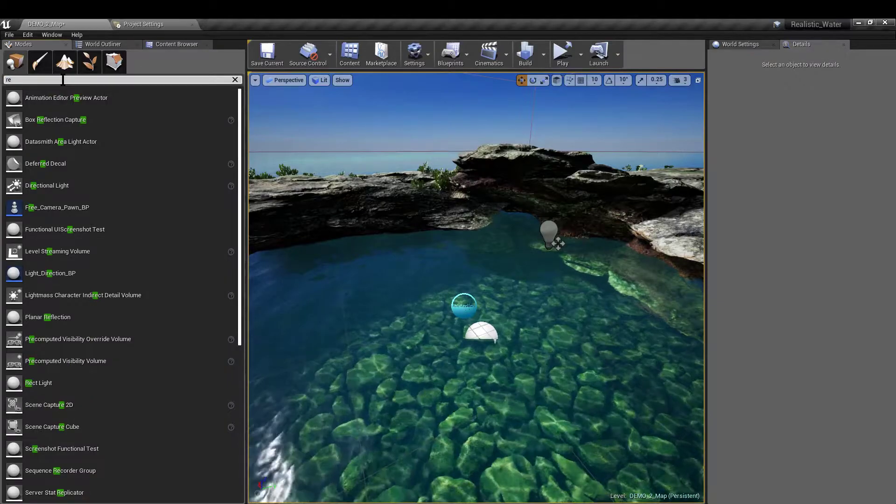
type("fle")
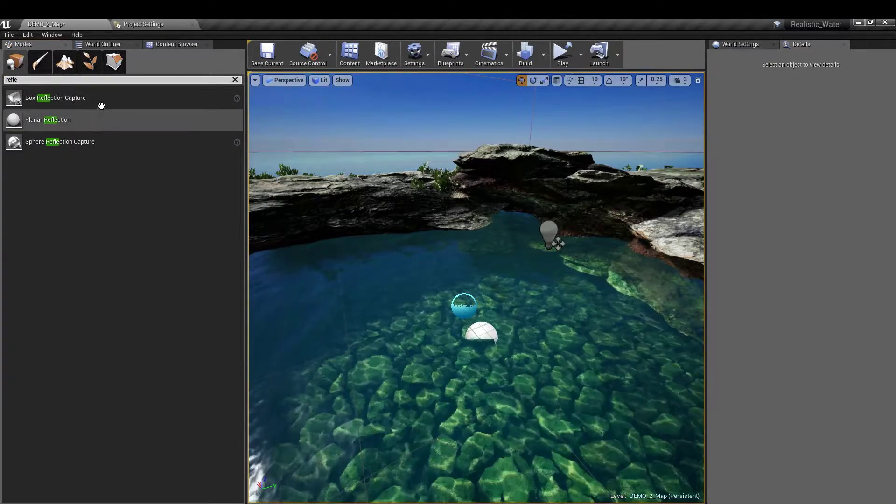
left_click_drag(87, 148, 475, 299)
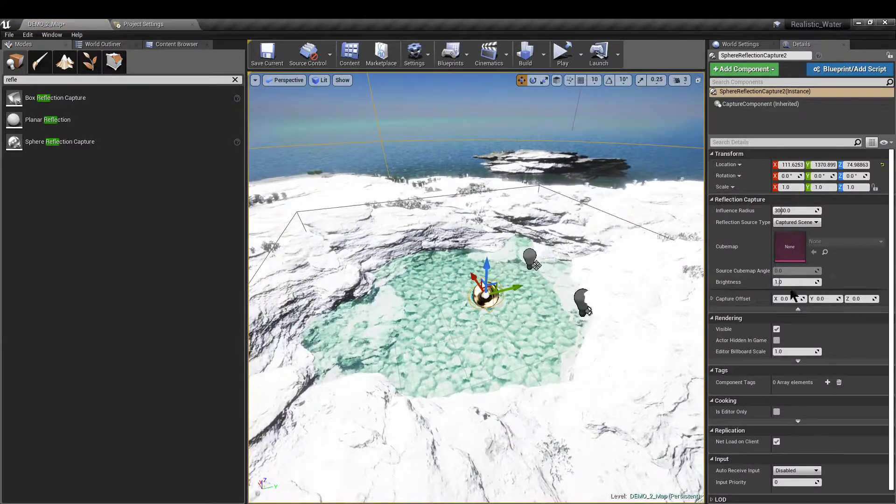
Set the sphere capture's Reflection Source Type to Specified Cubemap and assign Temp_R_Tex from the DEMO_2 folder as its cubemap
left_click(796, 223)
left_click(796, 236)
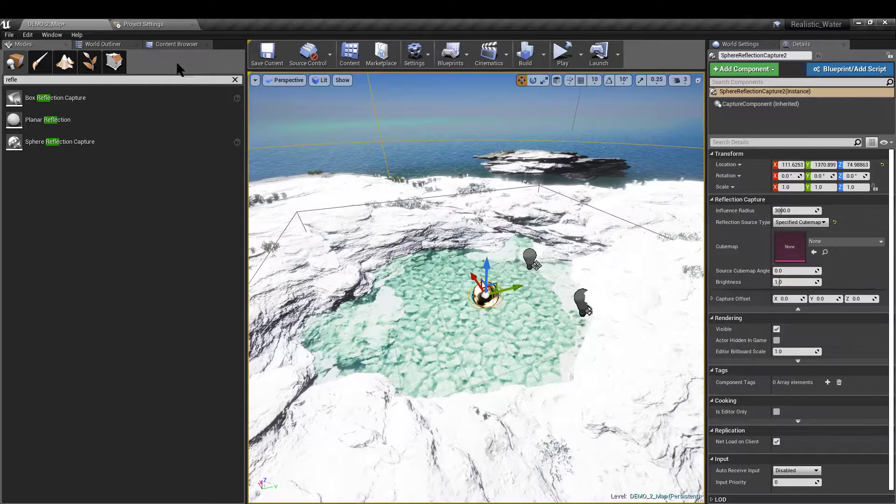
left_click(111, 44)
left_click(180, 44)
left_click_drag(97, 185, 789, 247)
Try influence radius values of 100 and 400 for the new sphere reflection capture
left_click_drag(687, 251, 561, 241)
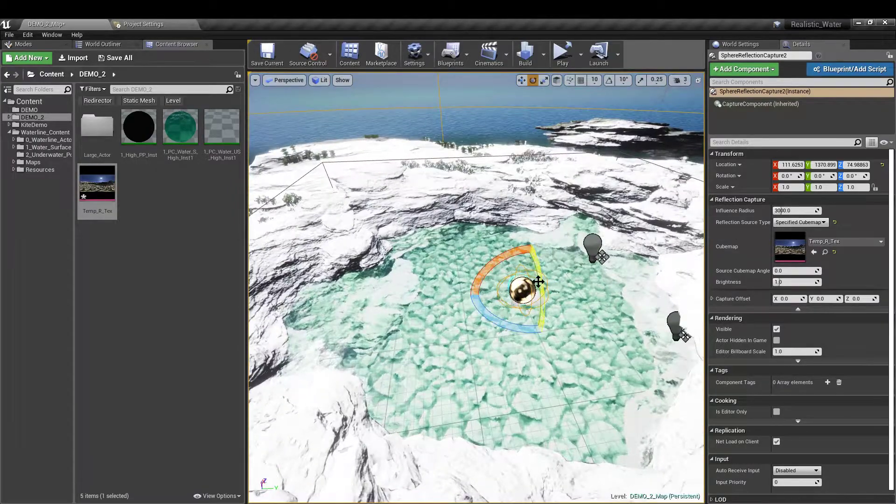
left_click_drag(523, 290, 574, 286)
left_click(788, 211)
type("100")
key("Return")
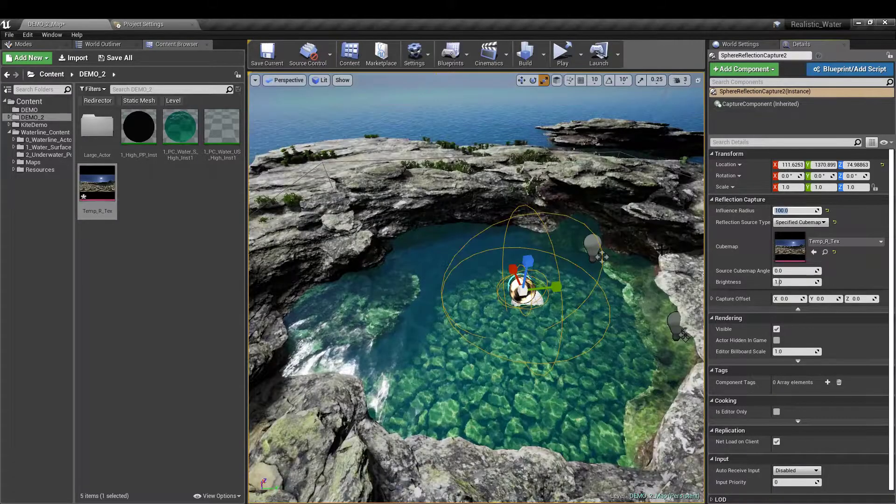
type("400")
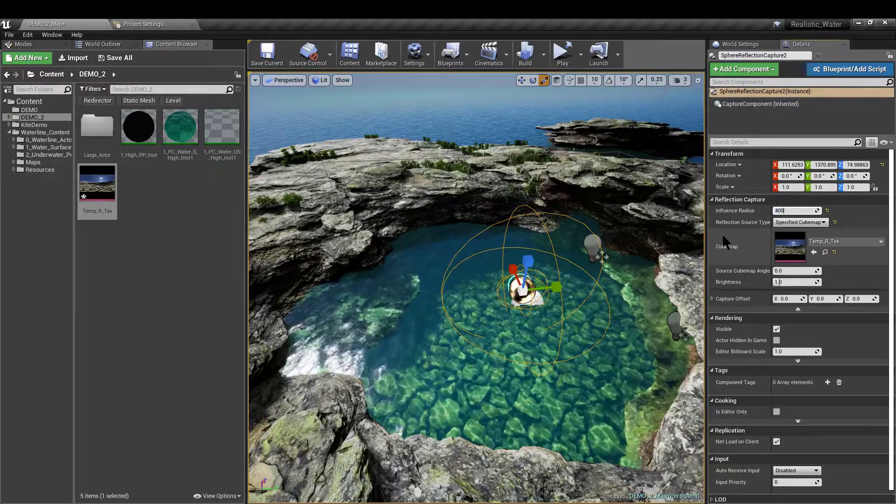
key("Return")
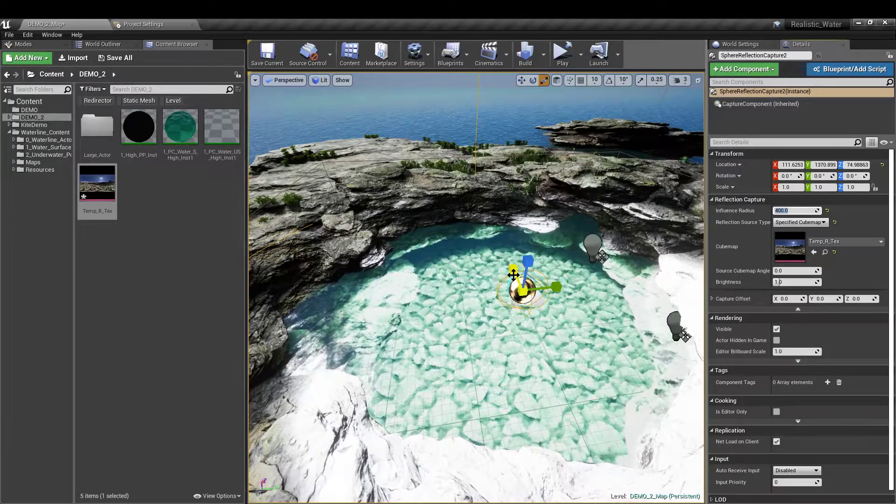
Set the sphere capture's influence radius to 500 and move it across the pool to about X 200, Y 1332
right_click_drag(514, 268, 513, 264)
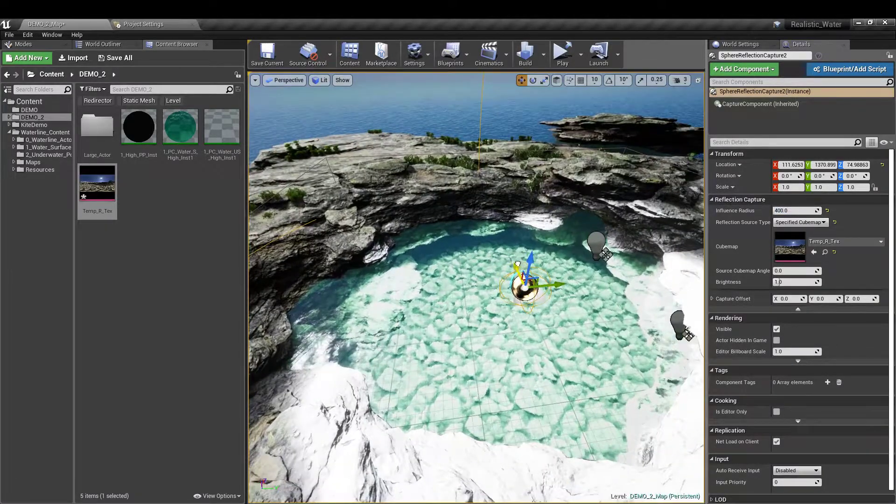
left_click_drag(518, 265, 488, 248)
left_click(794, 210)
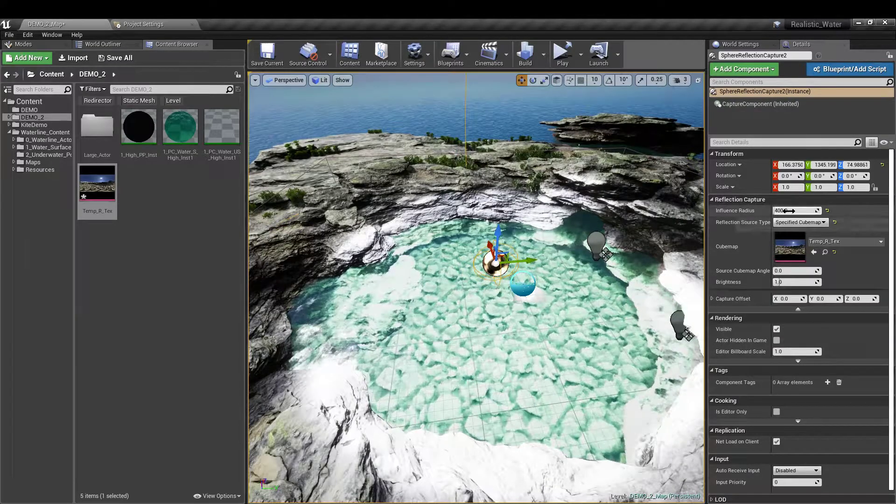
type("500")
key("Return")
mouse_move(545, 236)
right_mouse_down()
mouse_move(483, 229)
mouse_move(544, 236)
right_mouse_up()
key("space")
key("space")
key("space")
left_click_drag(554, 245, 511, 215)
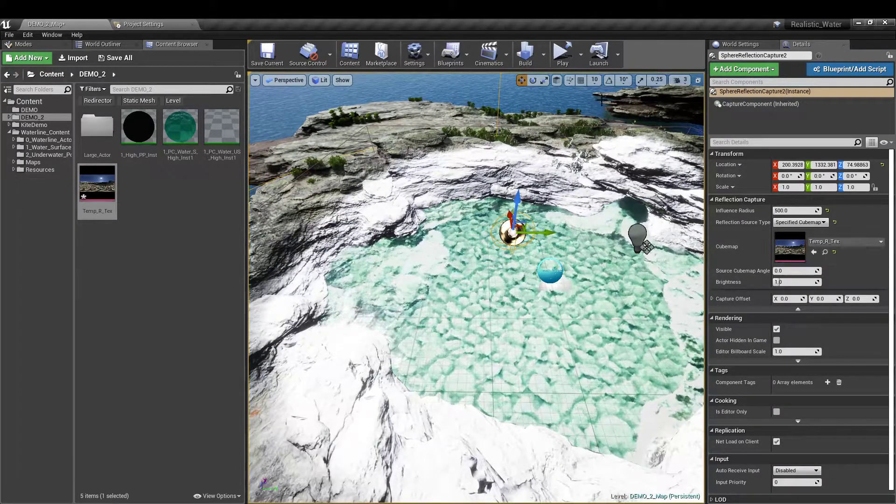
Build the reflection captures and lower the sphere reflection capture to about Z 41
left_click(543, 55)
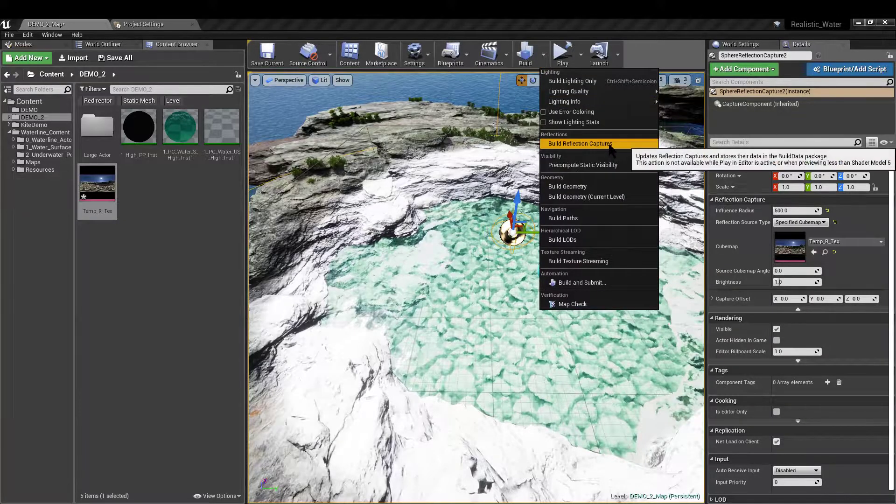
left_click(580, 143)
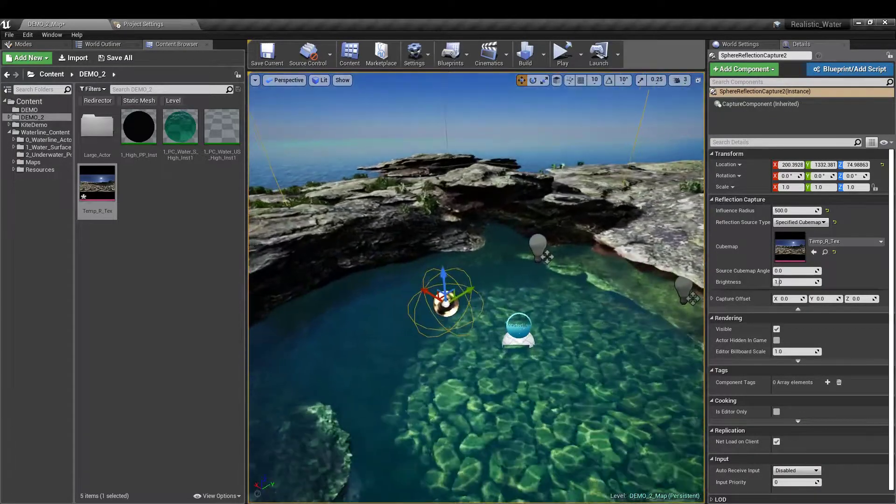
right_click_drag(494, 261, 486, 240)
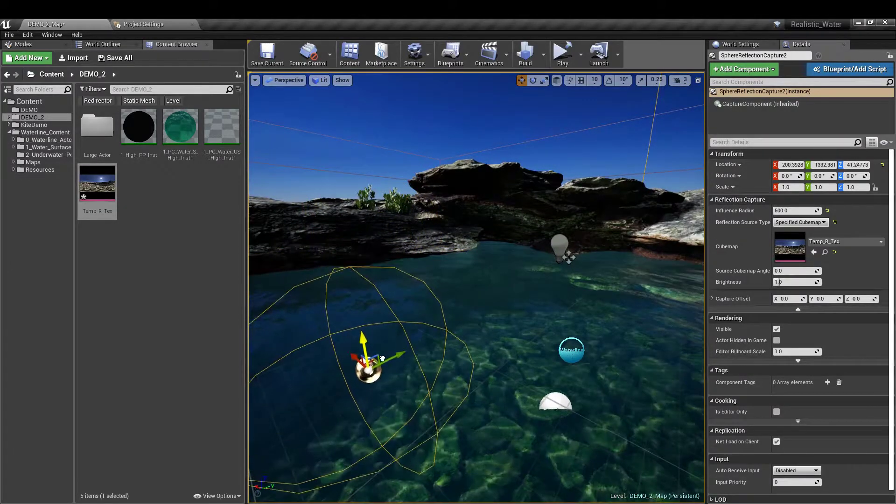
Examine the rock pool's surface reflections from several angles in a full-screen viewport
right_click_drag(519, 329, 493, 348)
key("F11")
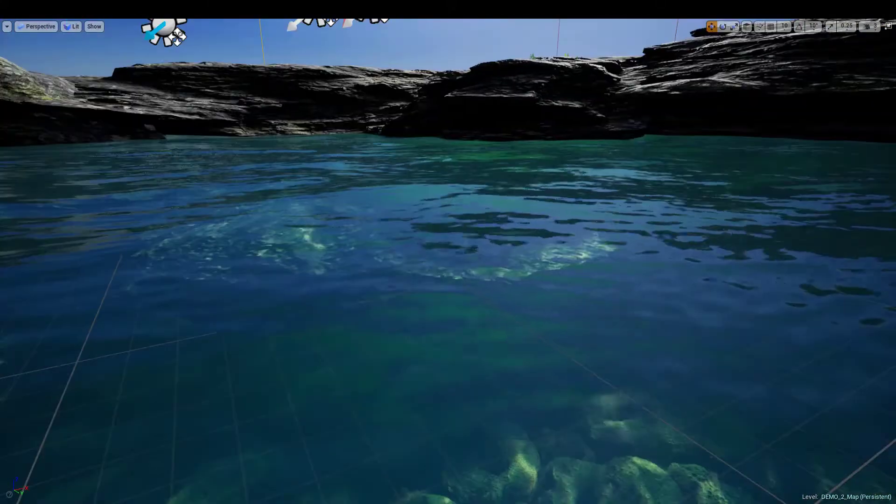
right_click_drag(613, 301, 613, 301)
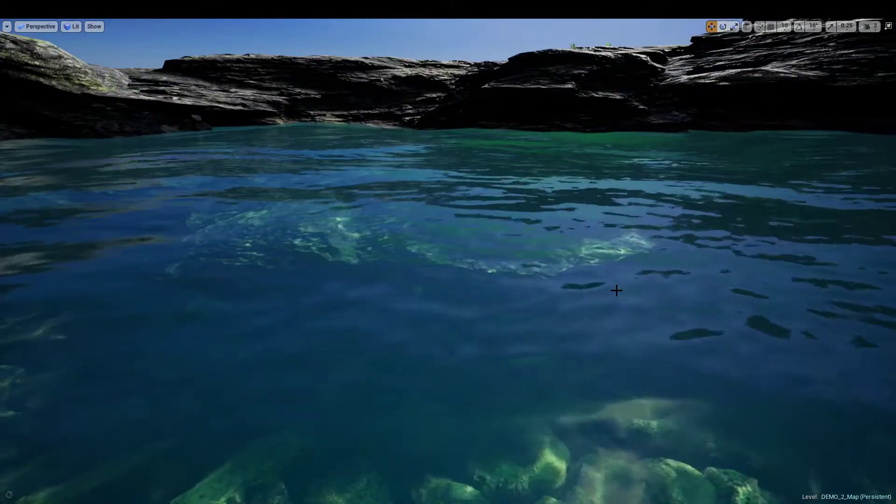
right_click_drag(613, 290, 613, 290)
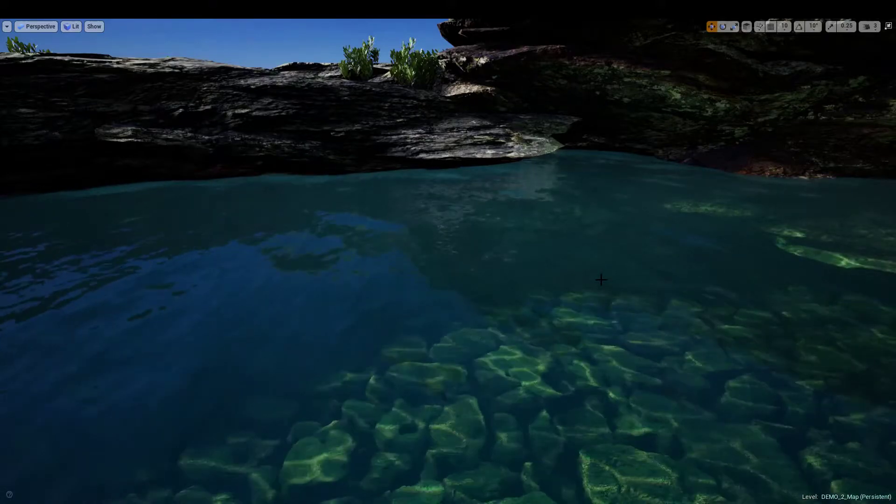
right_click_drag(601, 279, 601, 280)
key("F11")
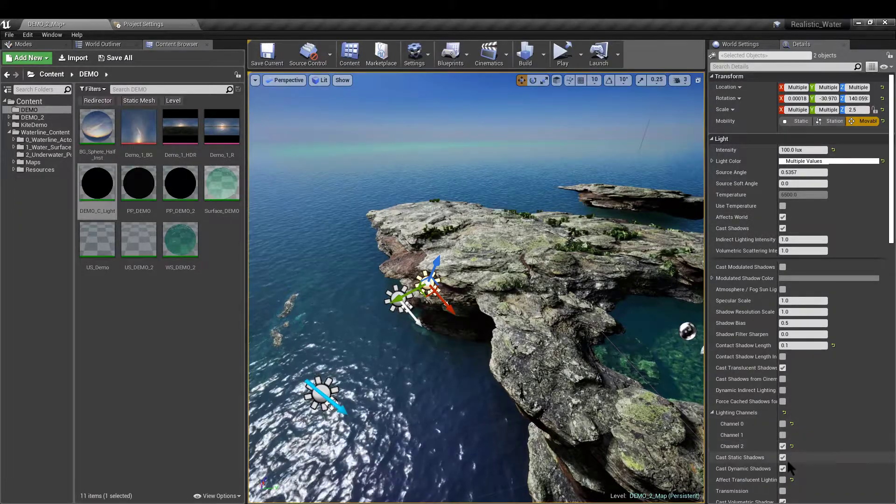
Check the Affect Translucent Lighting option of the two selected directional lights against the pool and the surrounding sea
left_click_drag(778, 481, 794, 481)
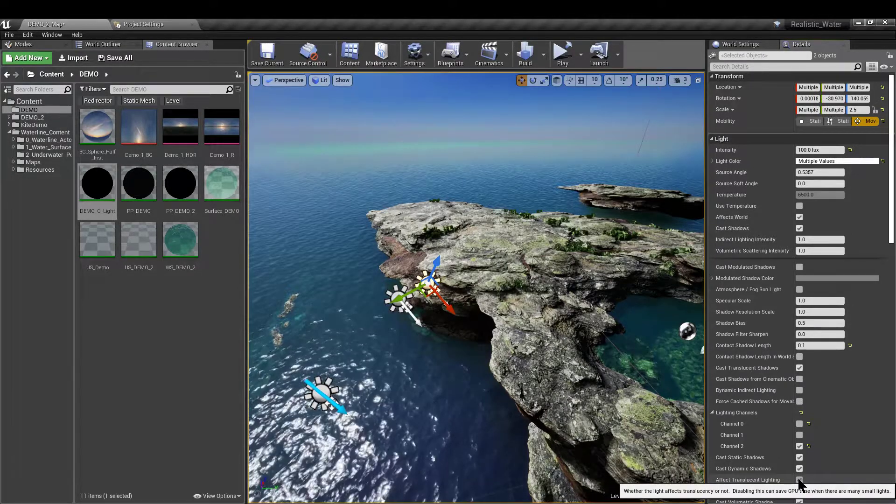
right_click_drag(647, 358, 686, 360)
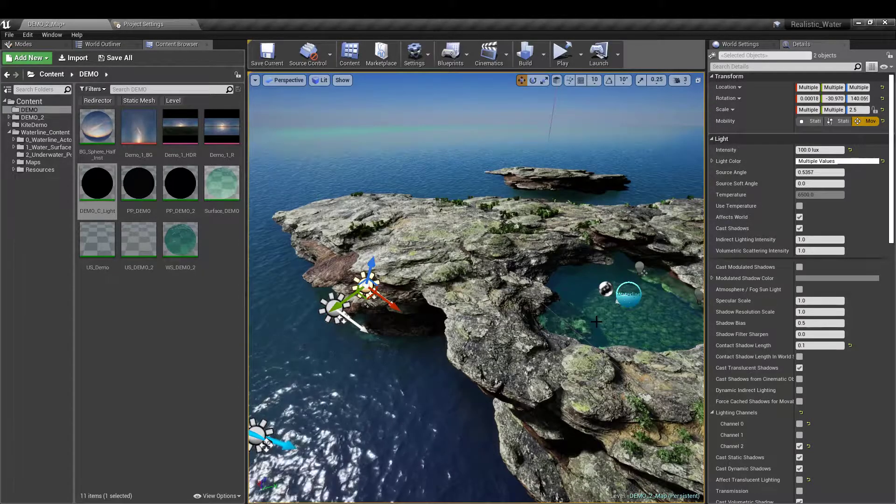
right_click_drag(595, 320, 635, 316)
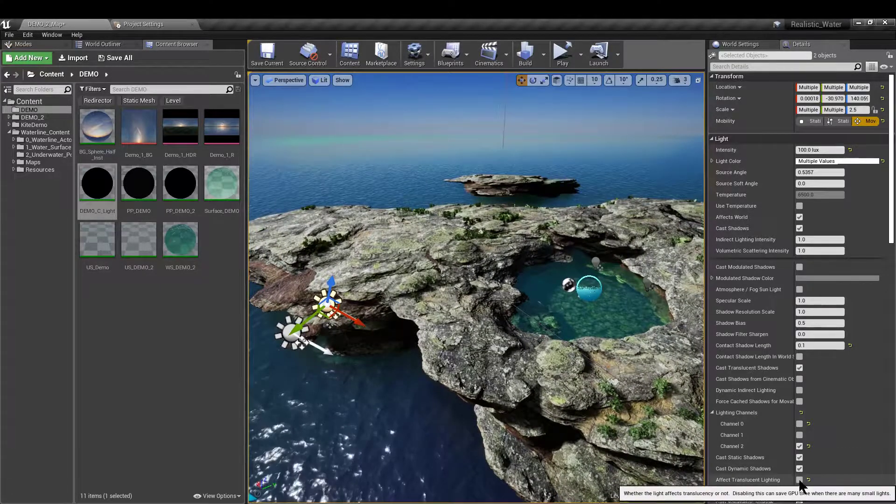
right_click_drag(639, 389, 686, 373)
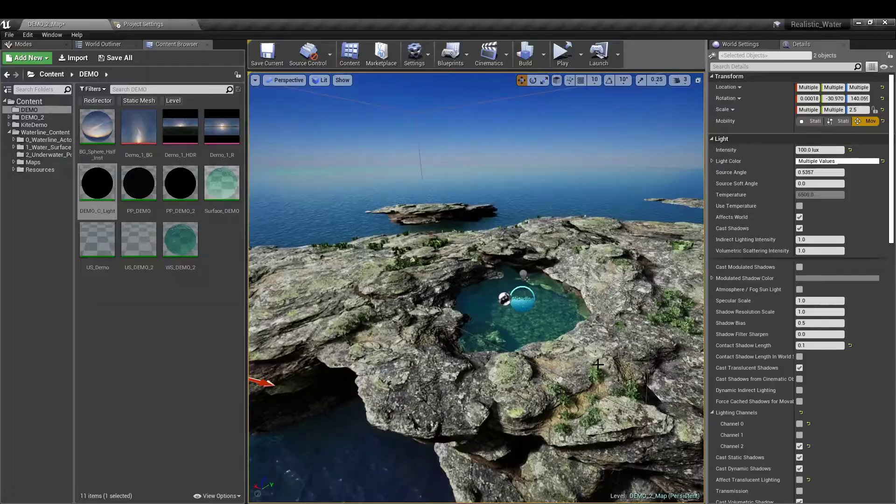
Inspect the pool above and below the waterline and the sea around the rocks in a full-screen viewport
key("F11")
mouse_move(595, 361)
right_mouse_down()
mouse_move(561, 361)
mouse_move(597, 362)
mouse_move(602, 378)
mouse_move(560, 397)
mouse_move(597, 418)
mouse_move(579, 355)
mouse_move(581, 361)
right_mouse_up()
key("w")
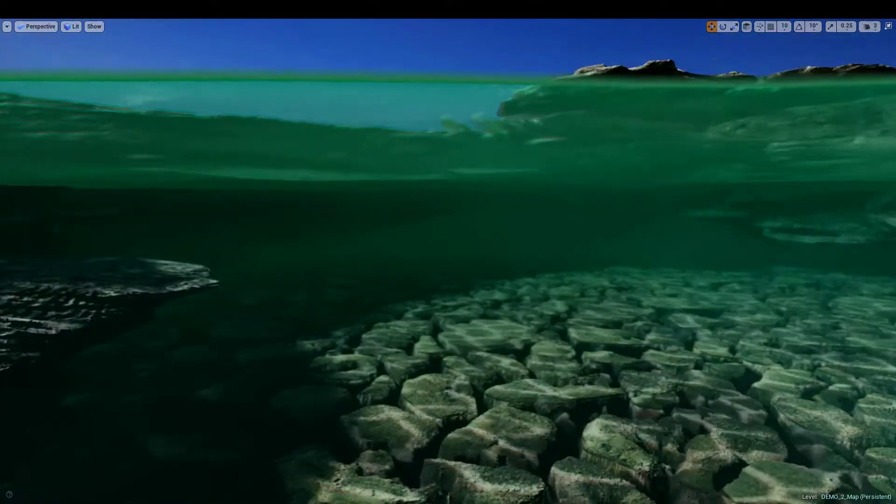
mouse_move(581, 361)
right_mouse_down()
mouse_move(581, 382)
mouse_move(593, 364)
right_mouse_up()
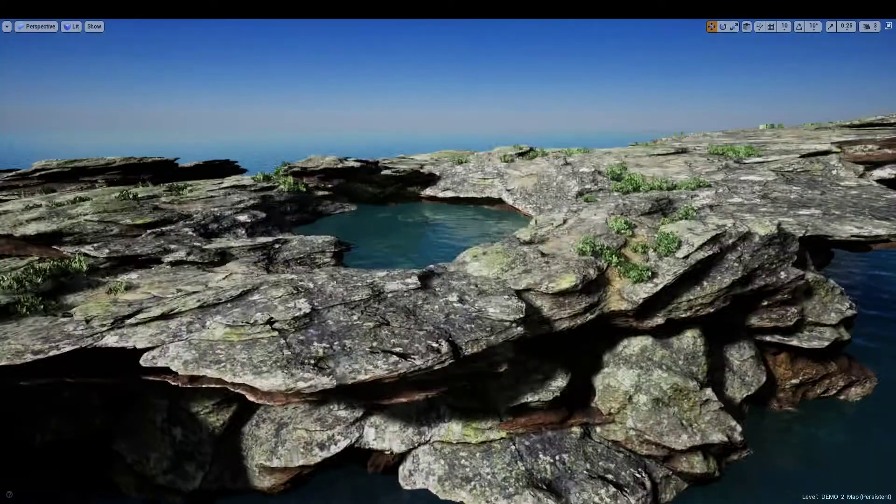
right_click_drag(593, 364, 593, 369)
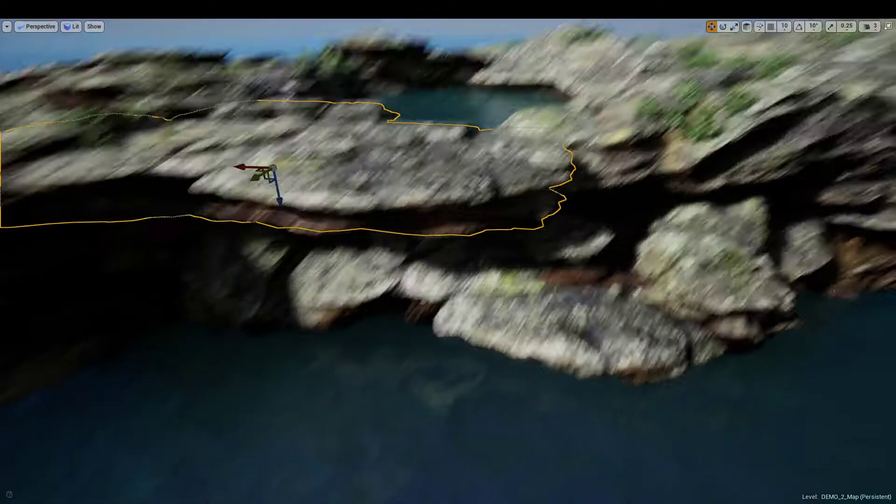
right_click_drag(473, 303, 486, 308)
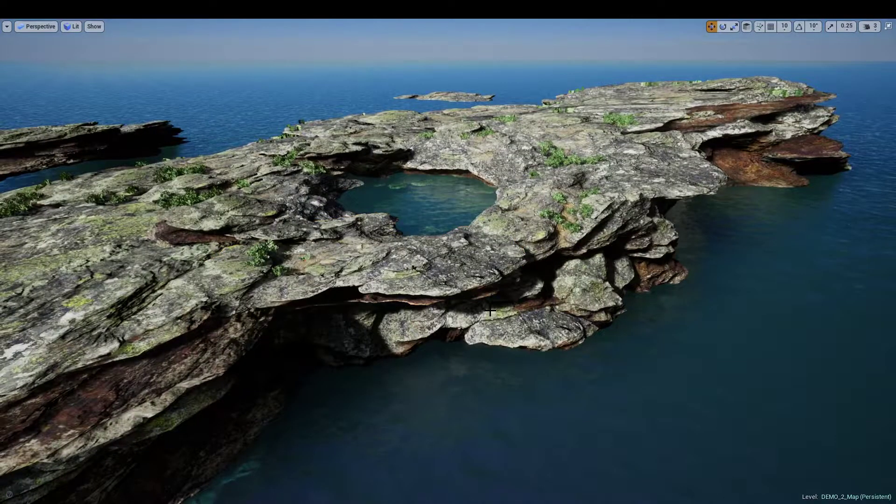
right_click_drag(490, 310, 429, 315)
key("w")
key("s")
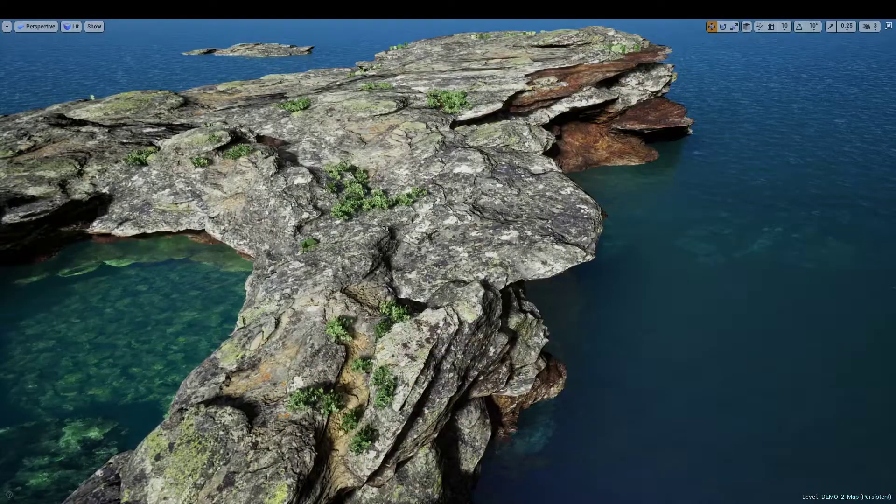
right_click_drag(518, 270, 402, 252)
key("w")
Launch the level in a separate game window, saving DEMO_2_Map and its built data, and make the game full screen
key("F11")
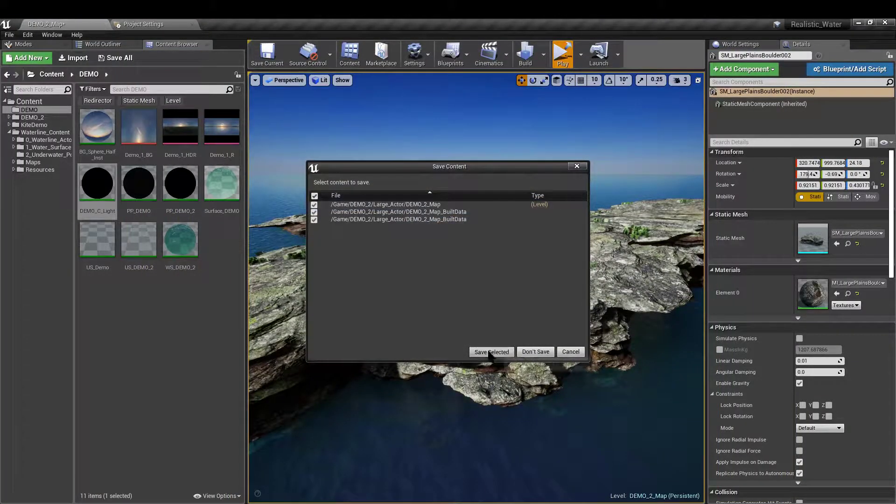
left_click(490, 353)
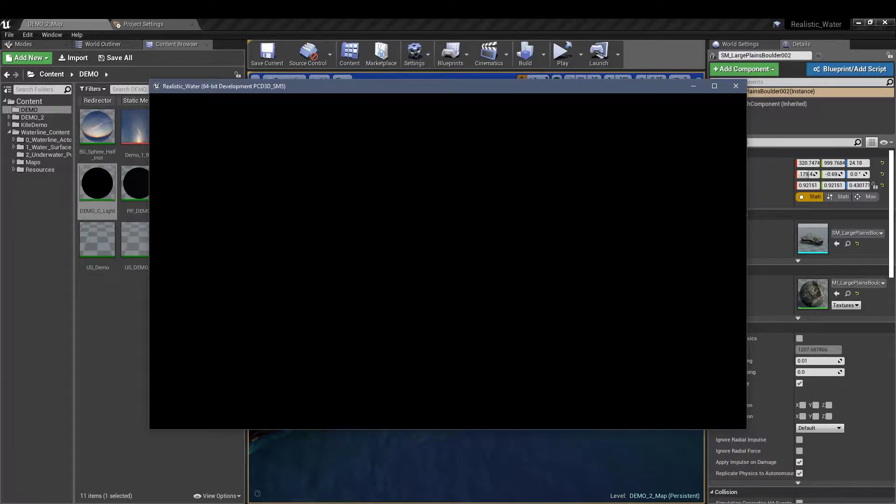
key("alt+Return")
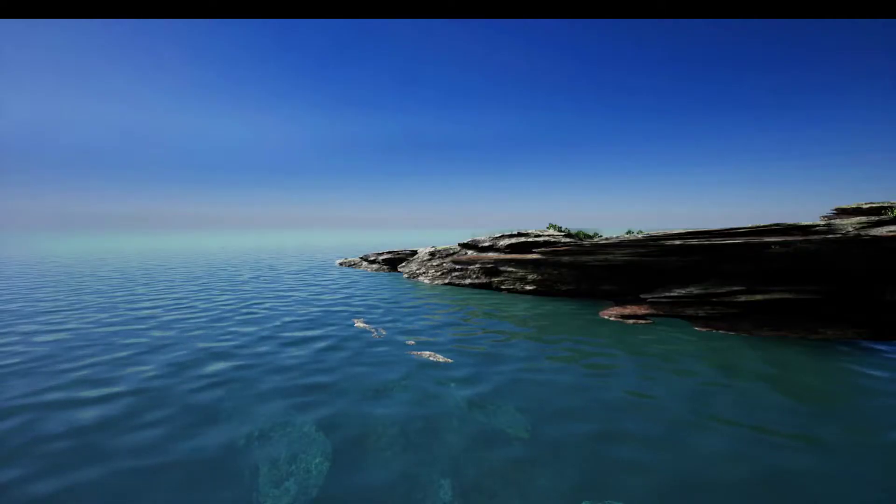
Fly over the sea around the rocky island in the running game to examine the water
key("d")
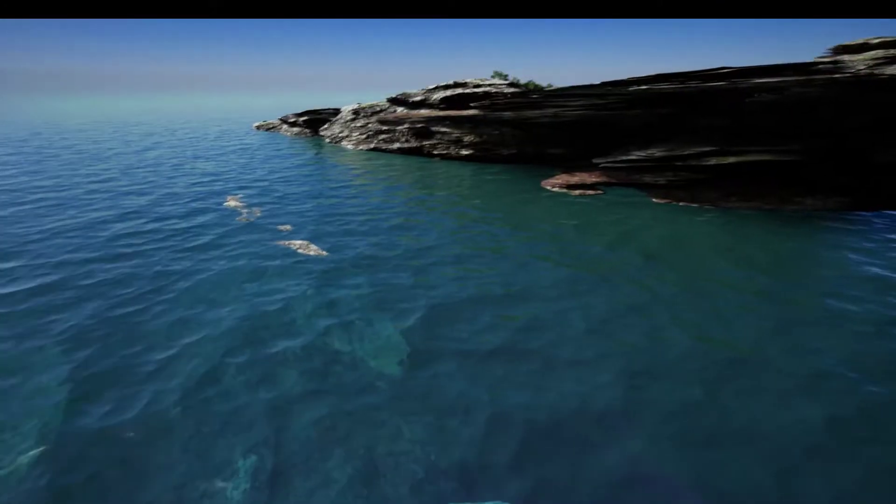
key("w")
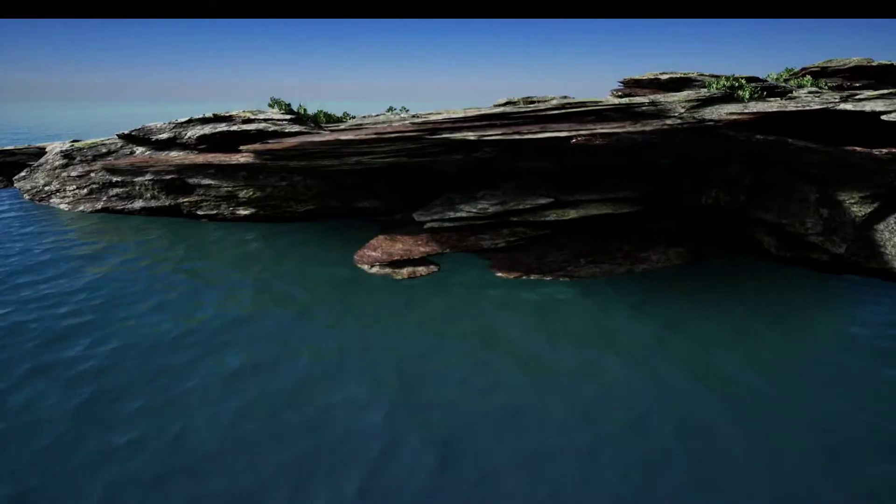
key("w")
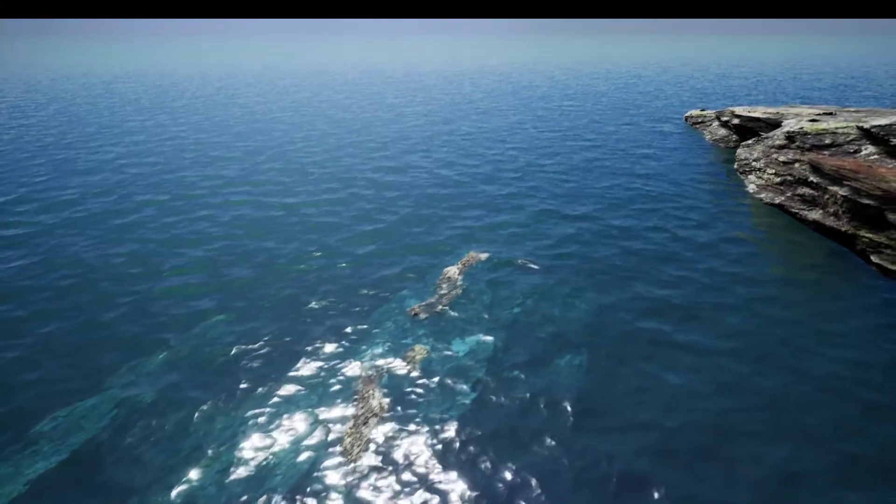